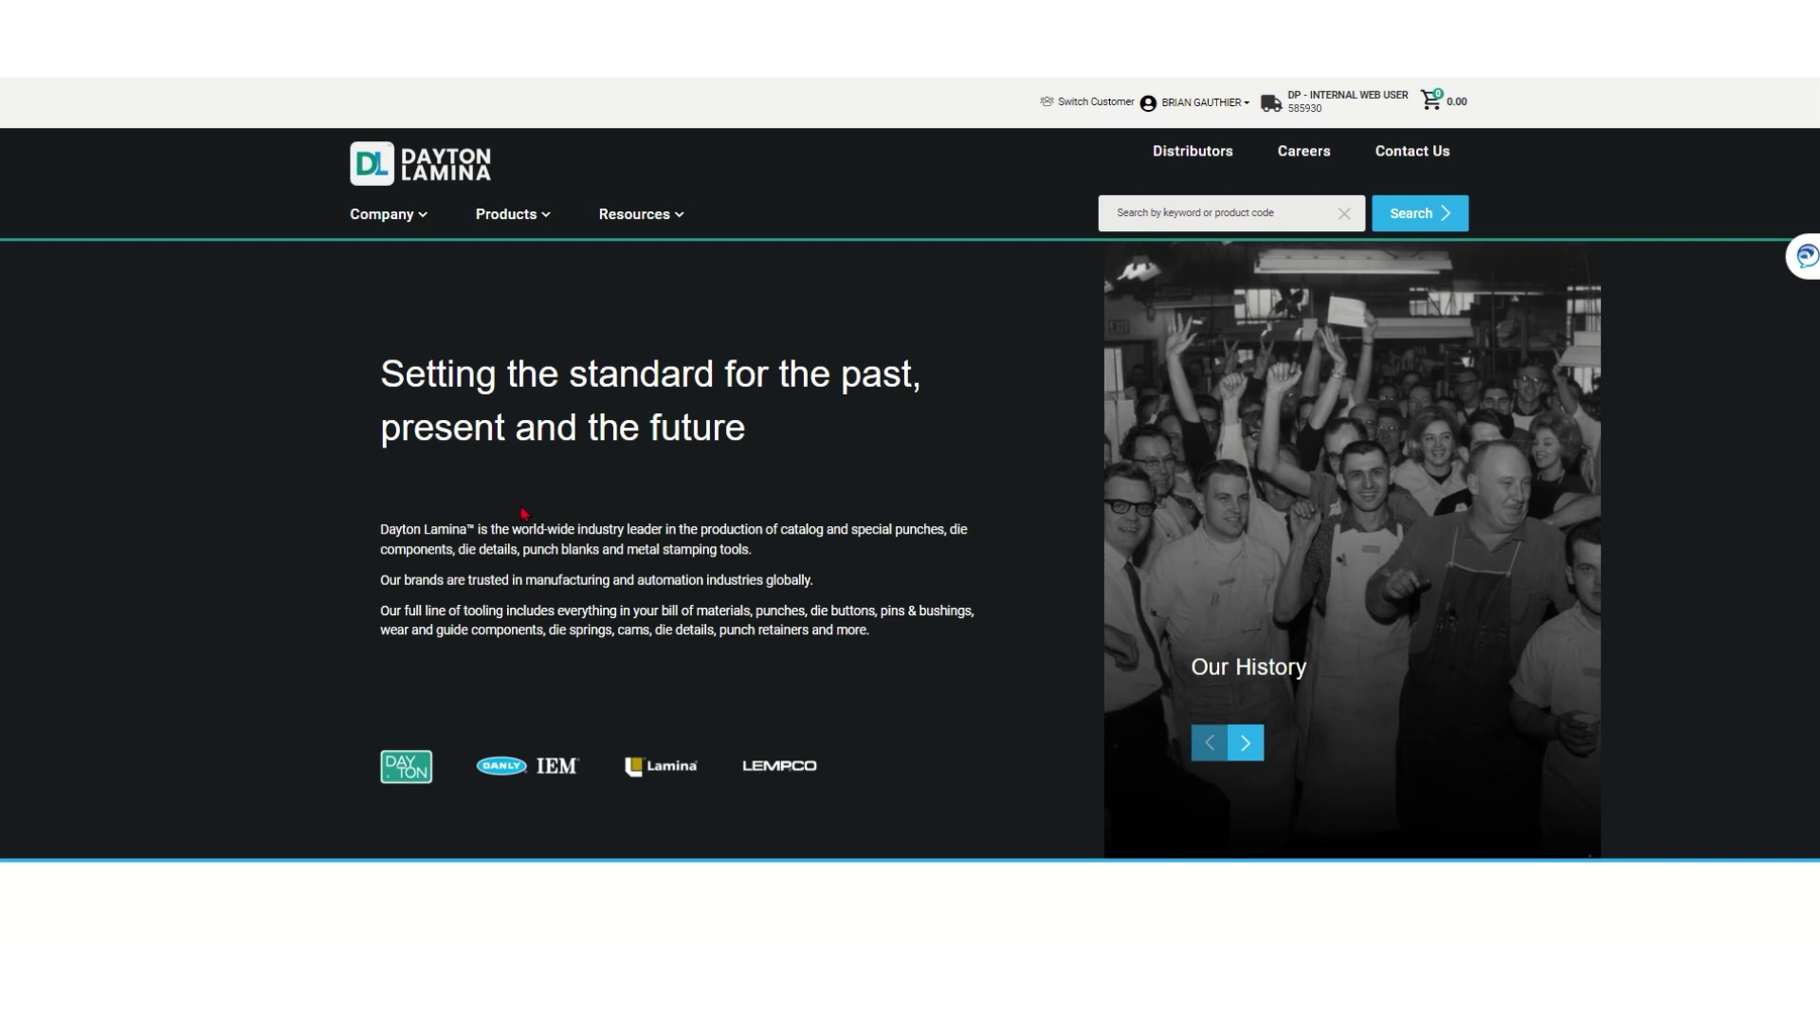
# Open the Quick Order form and enter product "knx 75 s250 m2 p.548 xcn" on the first line
pyautogui.click(1209, 102)
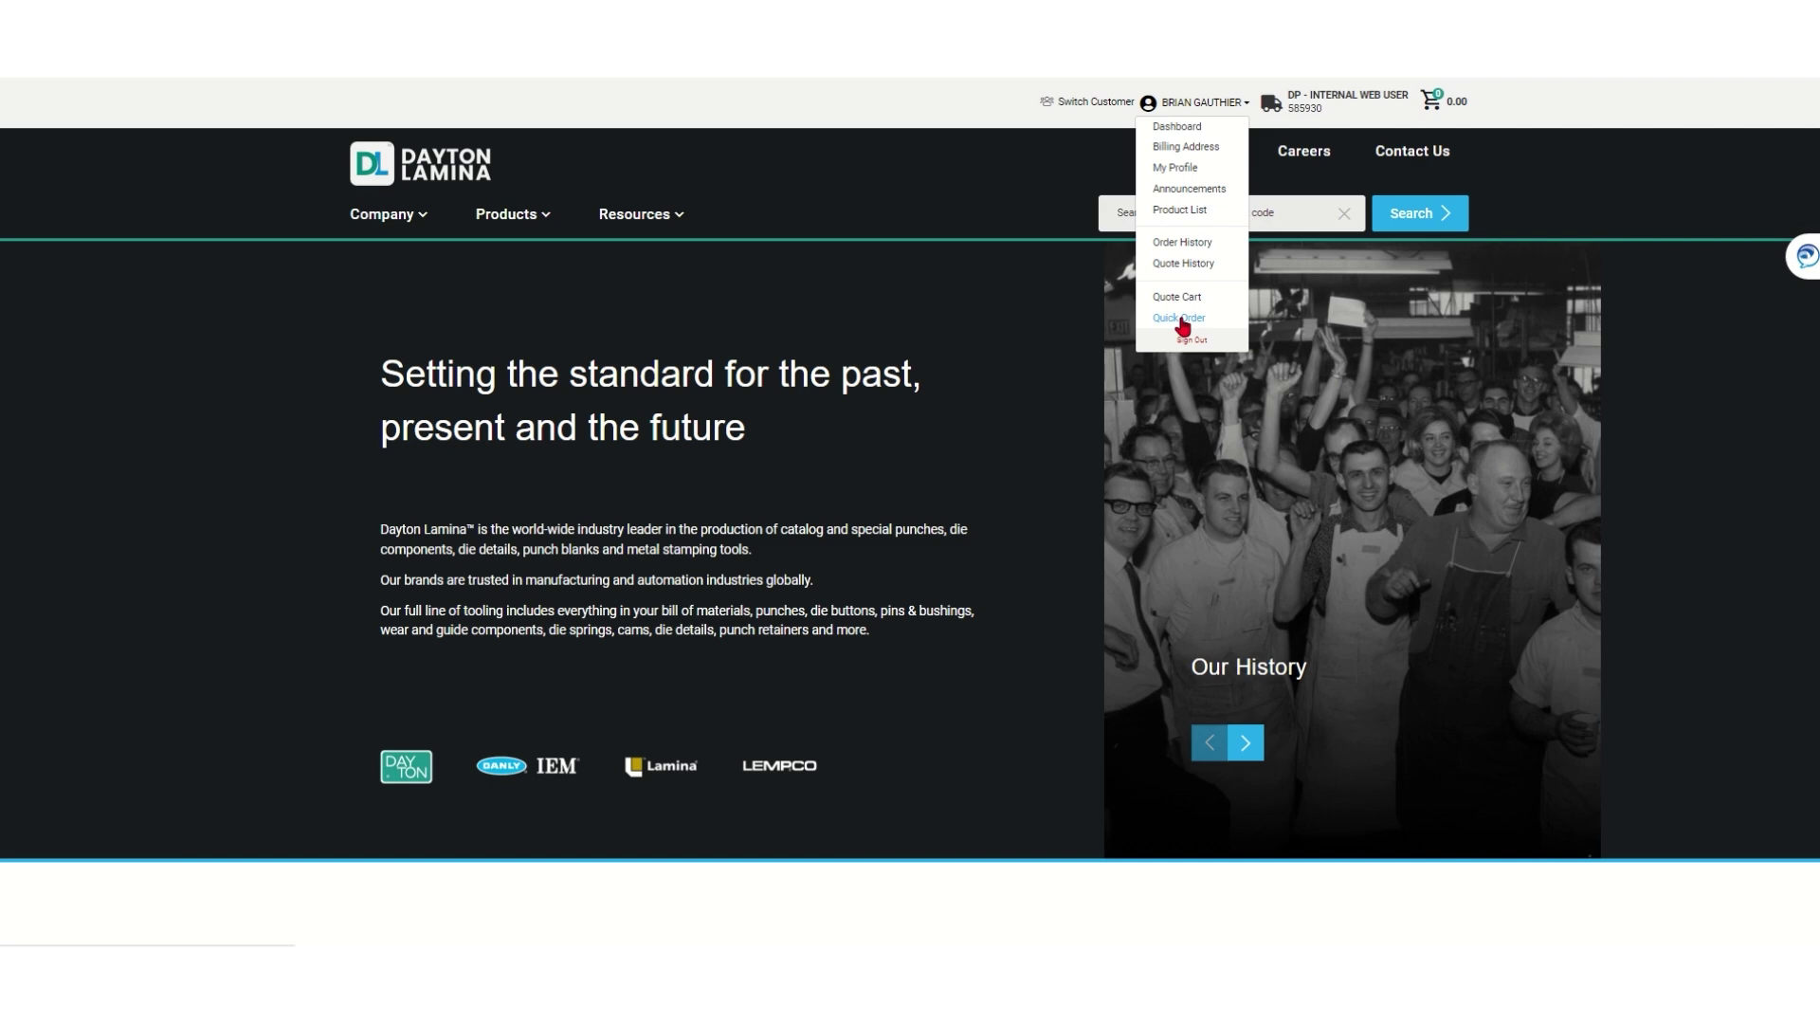
pyautogui.click(1183, 322)
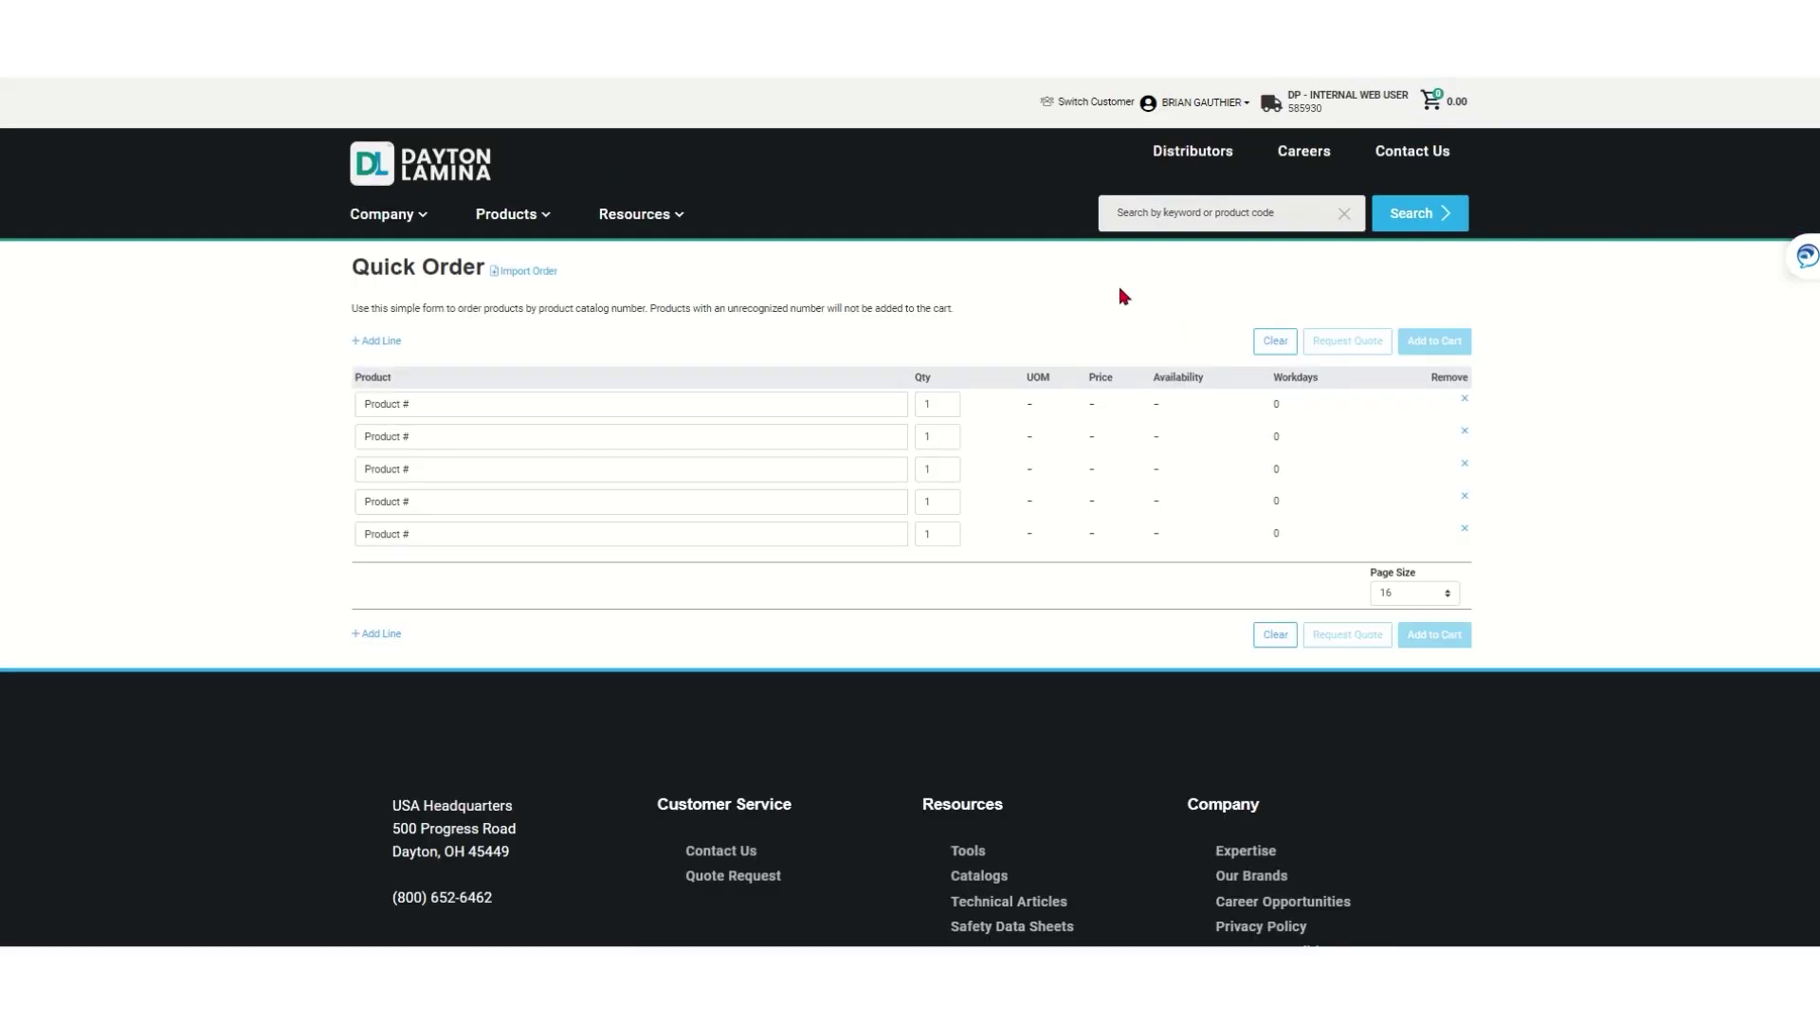
pyautogui.click(421, 410)
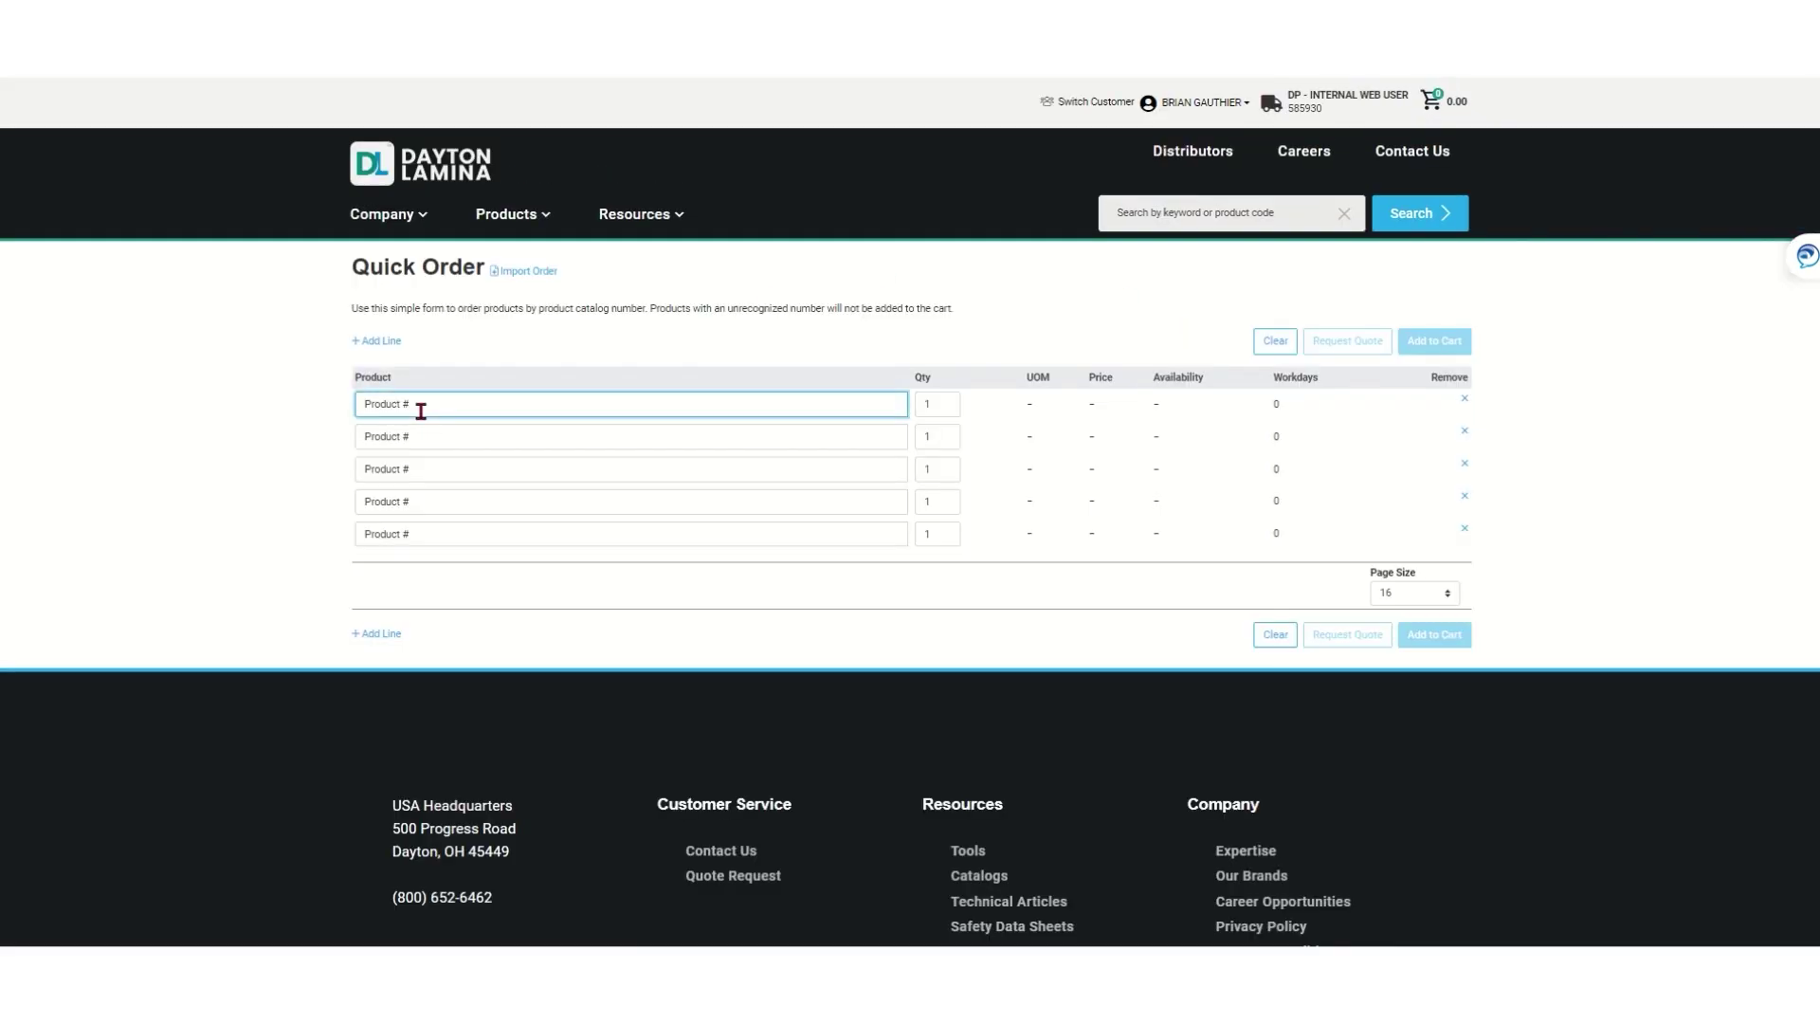
pyautogui.write('knx')
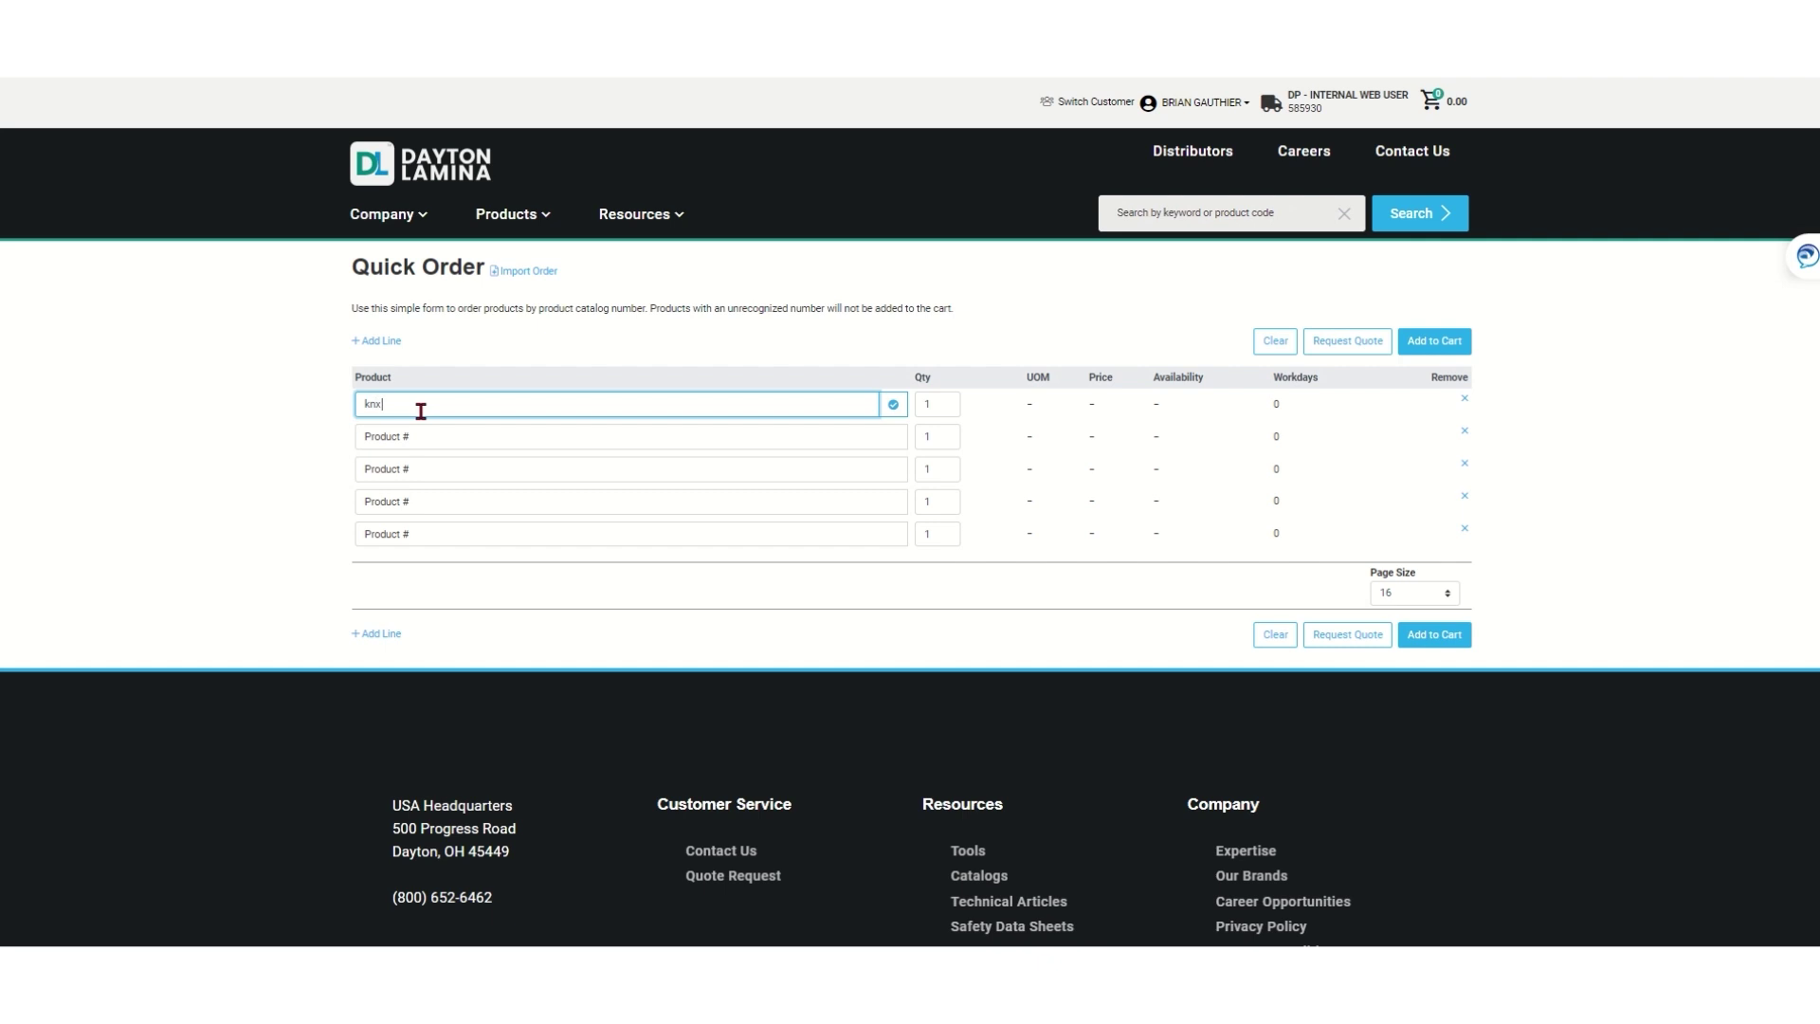
pyautogui.write(' 75 s250 m2 p.548 xcn')
pyautogui.press('Tab')
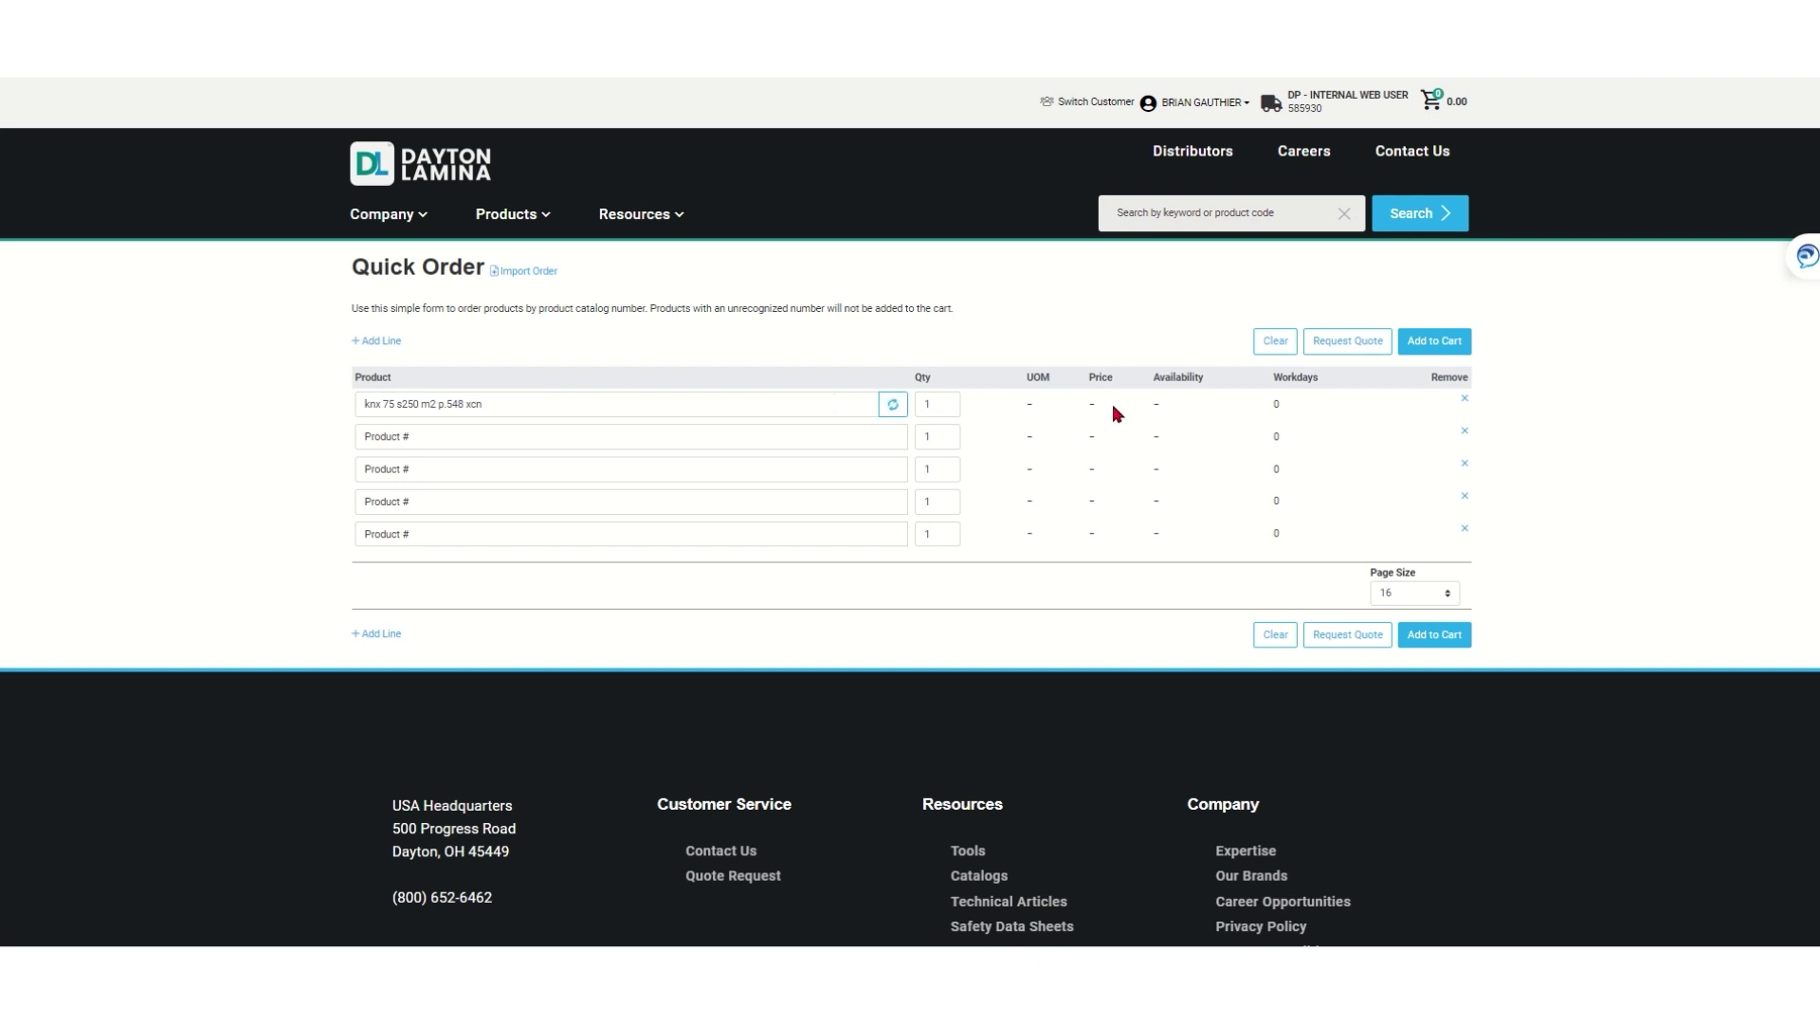
# Set the KNX line's quantity to 12 and request a quote for it
pyautogui.click(944, 397)
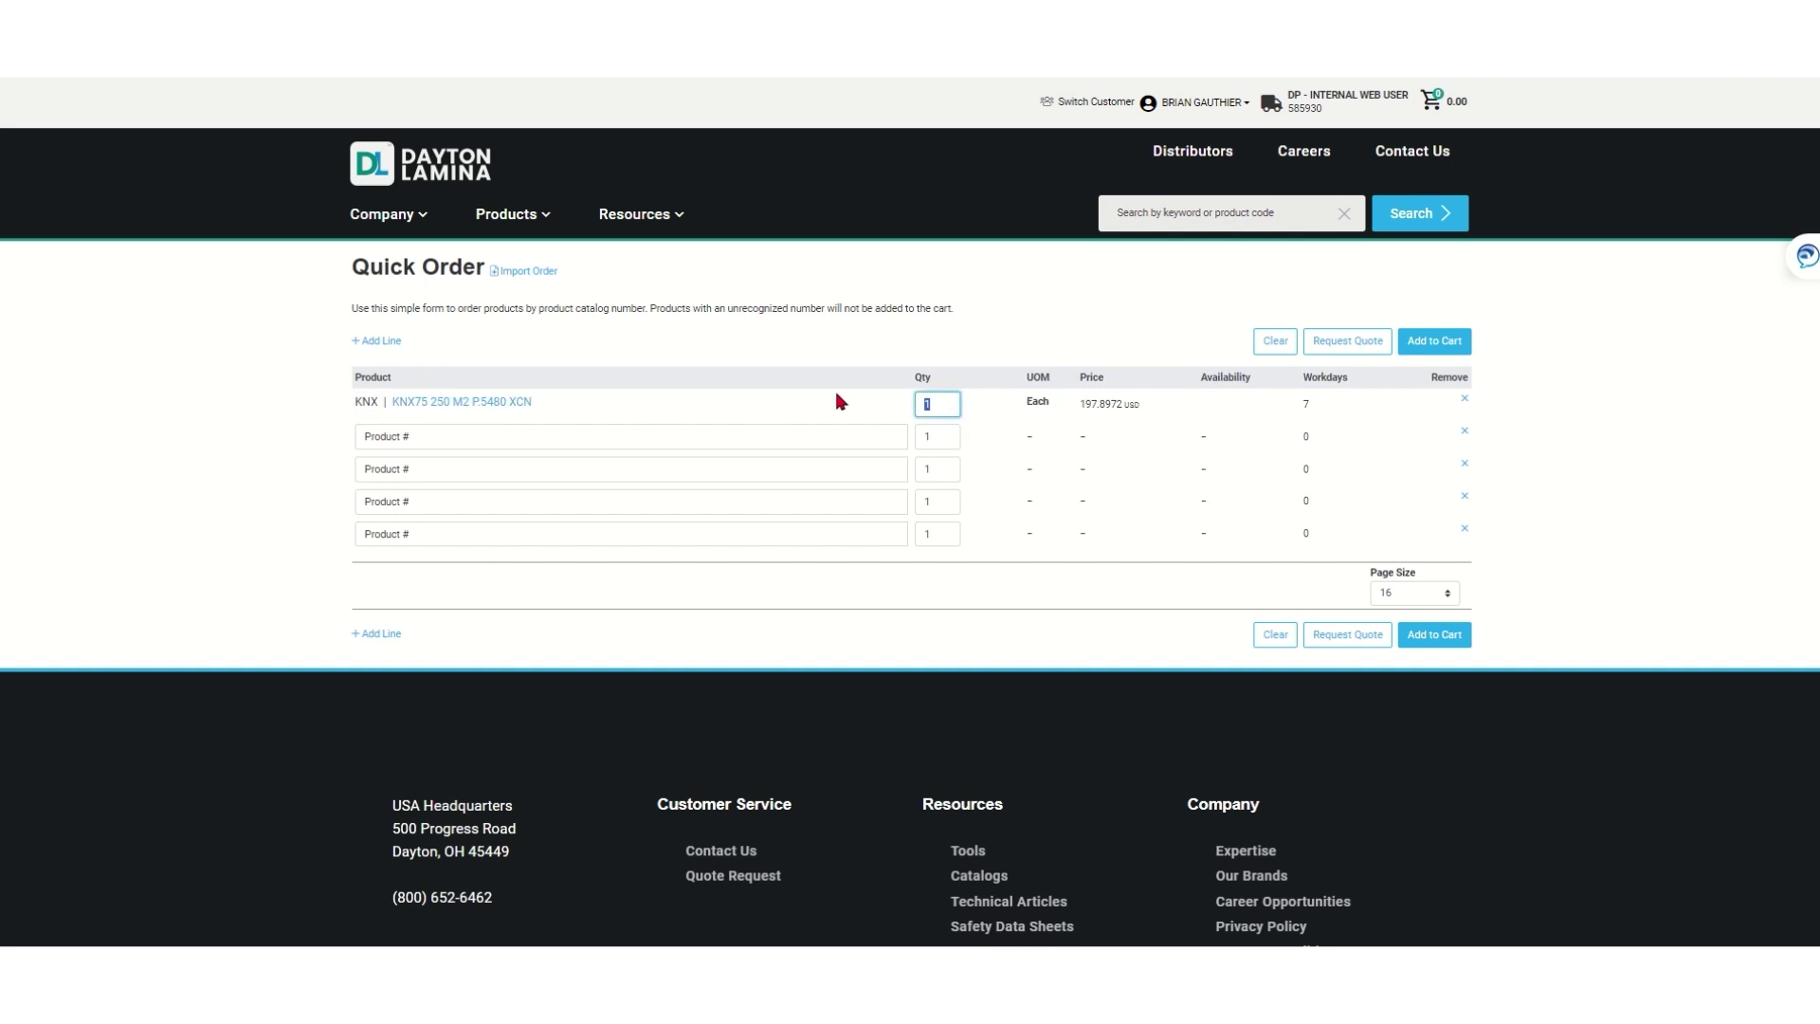
pyautogui.write('12')
pyautogui.press('Tab')
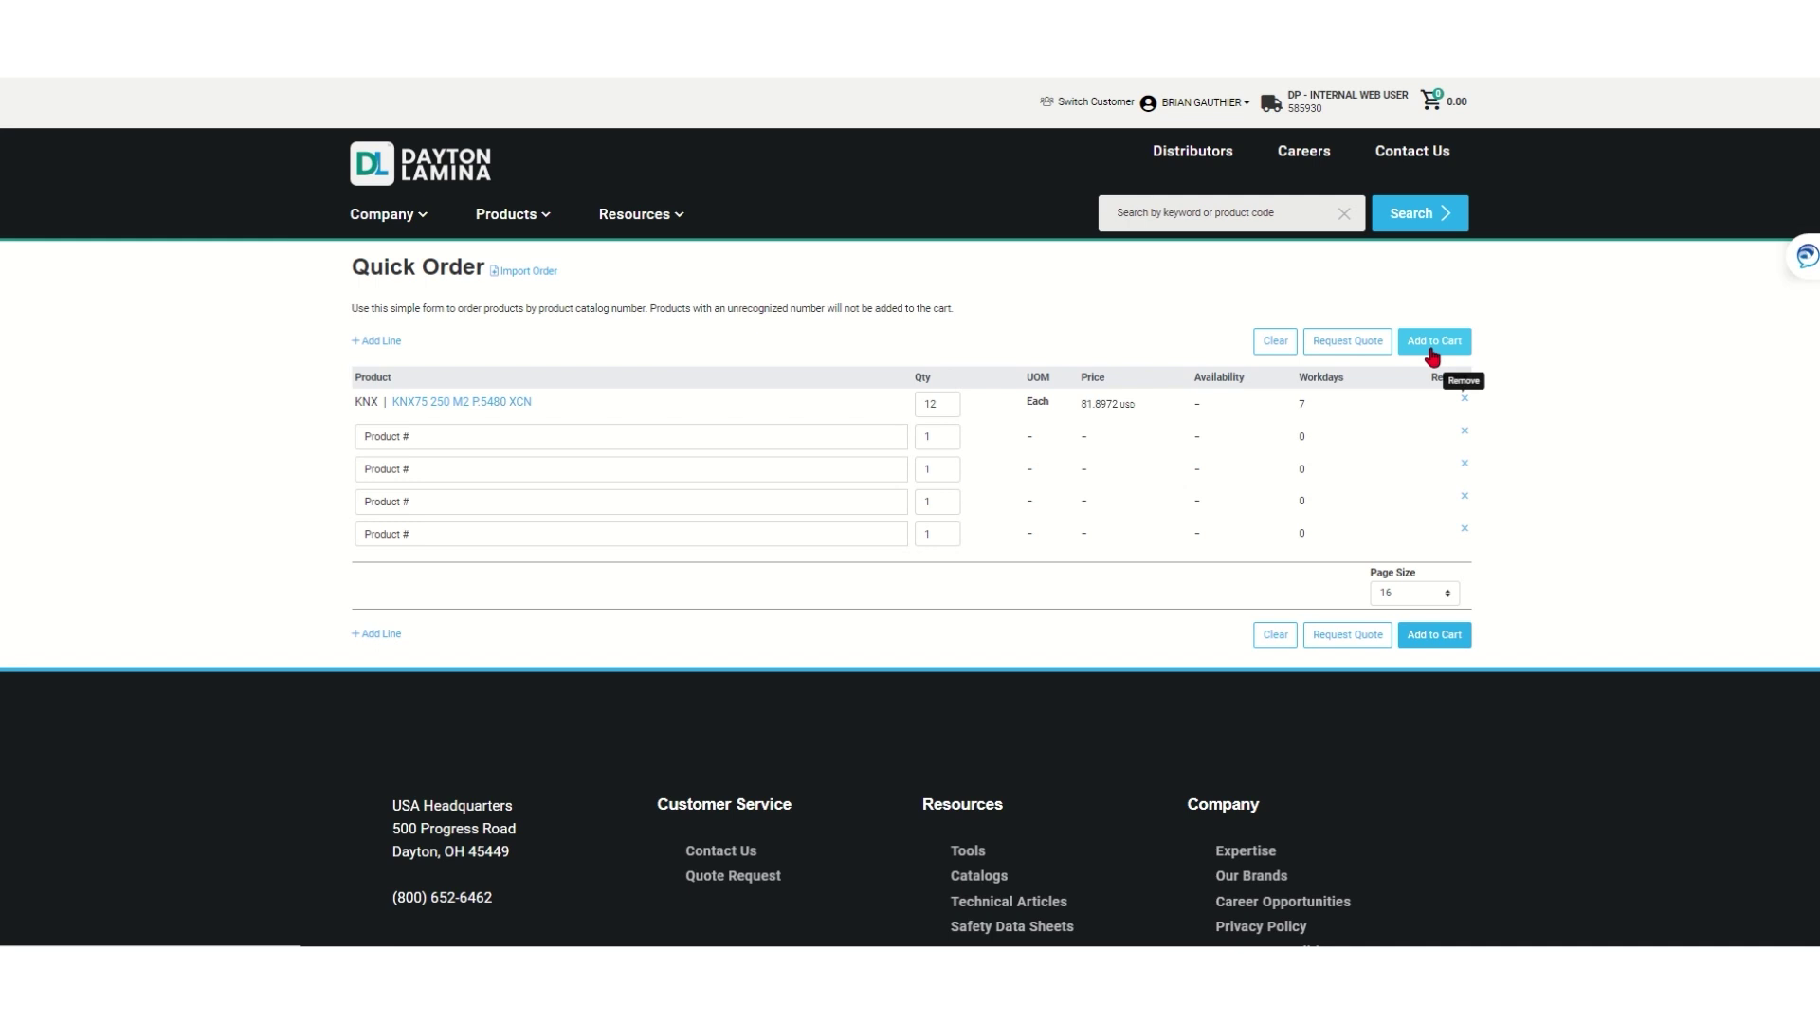
pyautogui.click(1343, 345)
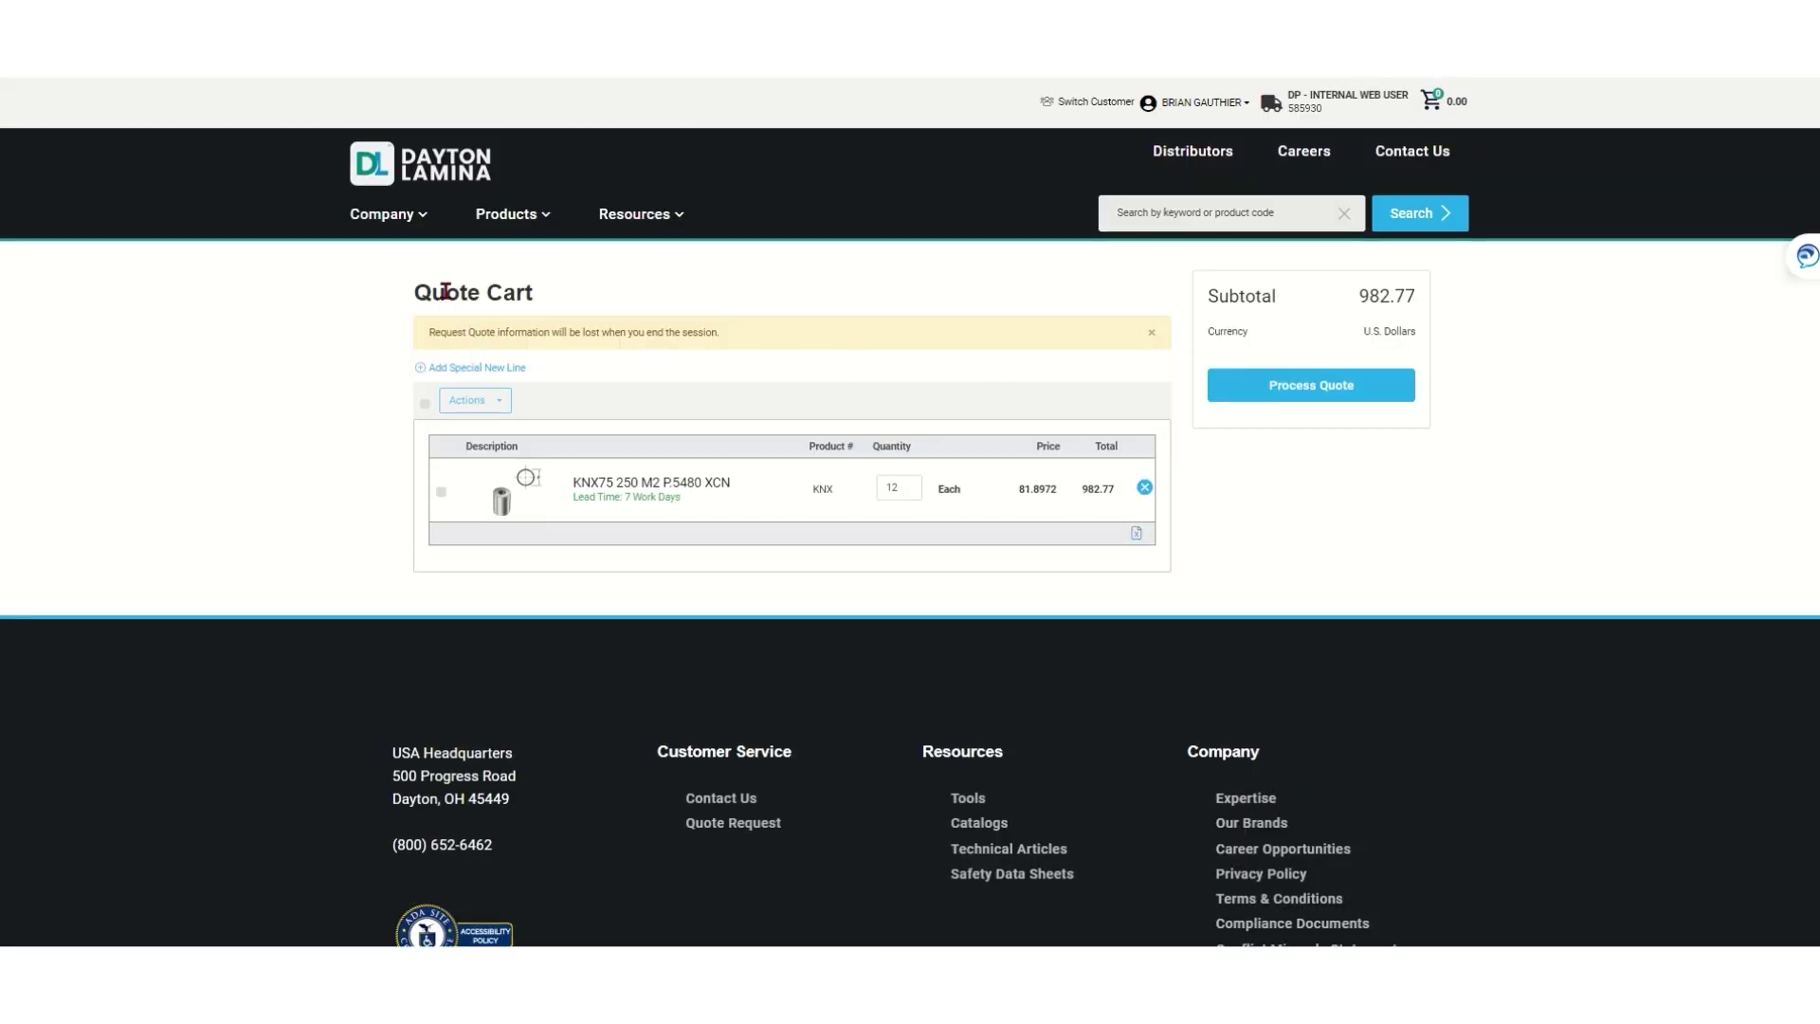
pyautogui.doubleClick(444, 291)
pyautogui.click(578, 303)
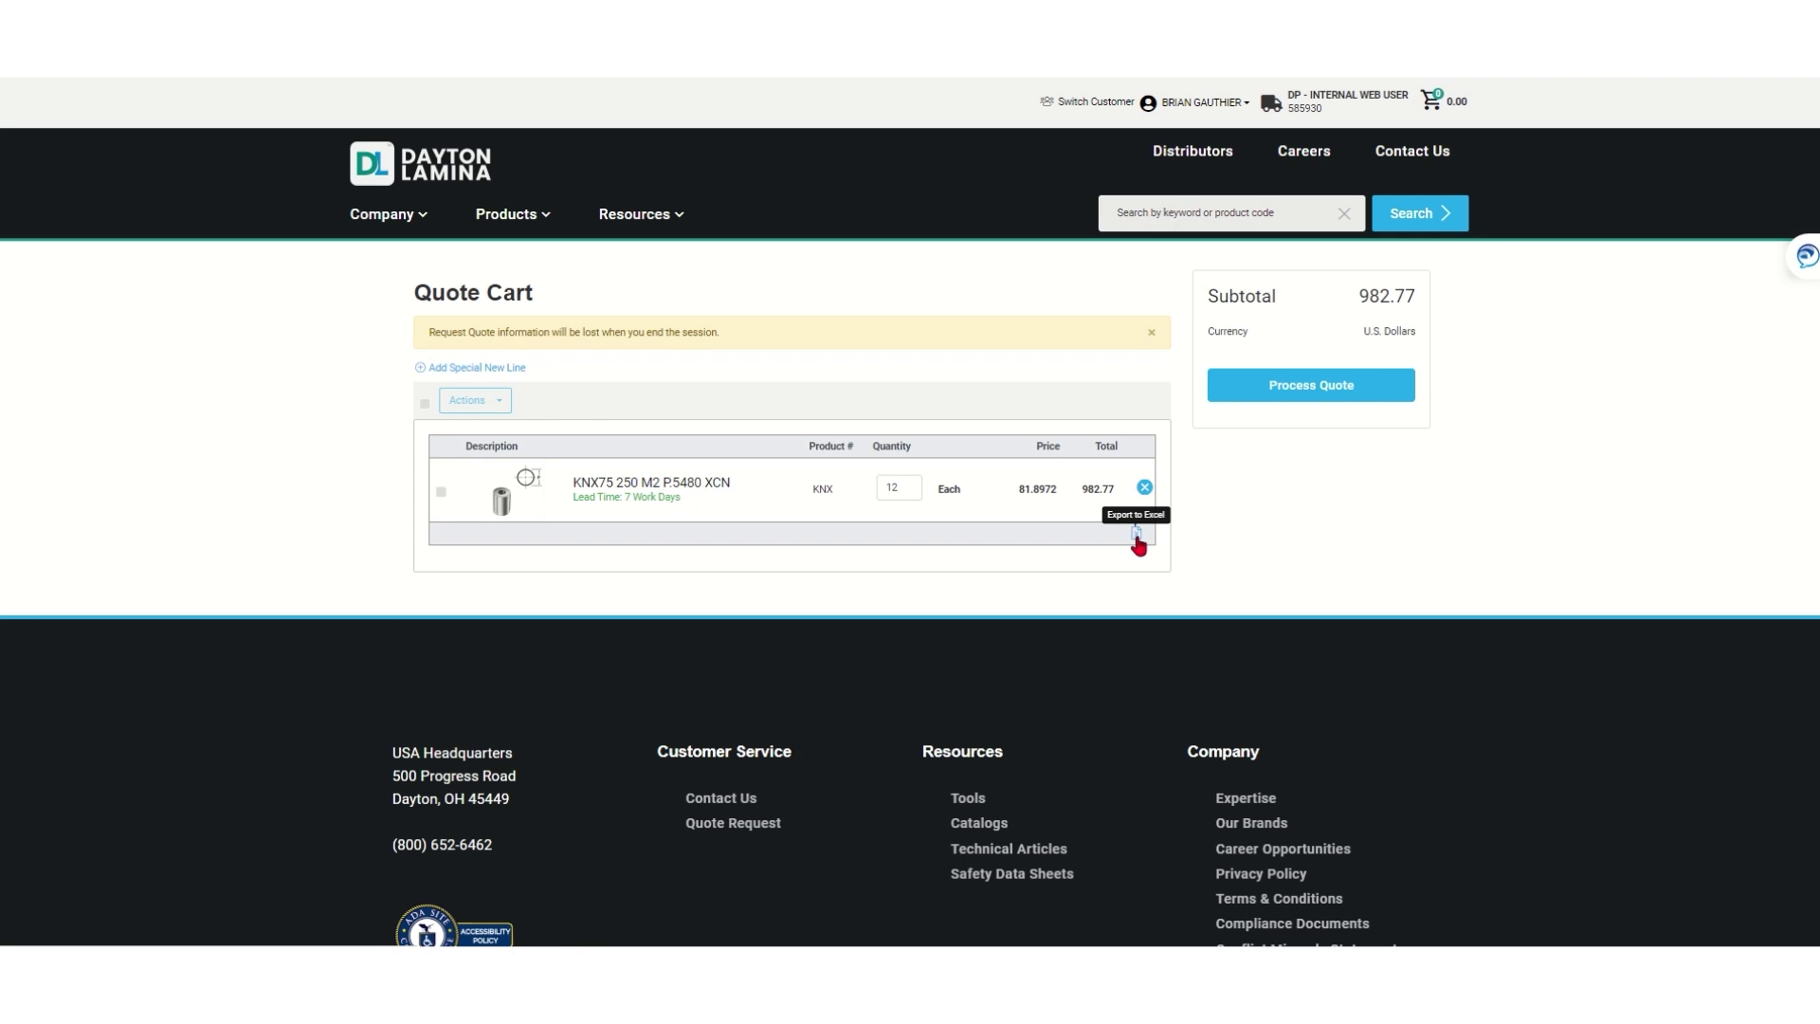
# Process the quote cart with "QUOTE 1" as the customer RFQ number and place the quote
pyautogui.click(1286, 399)
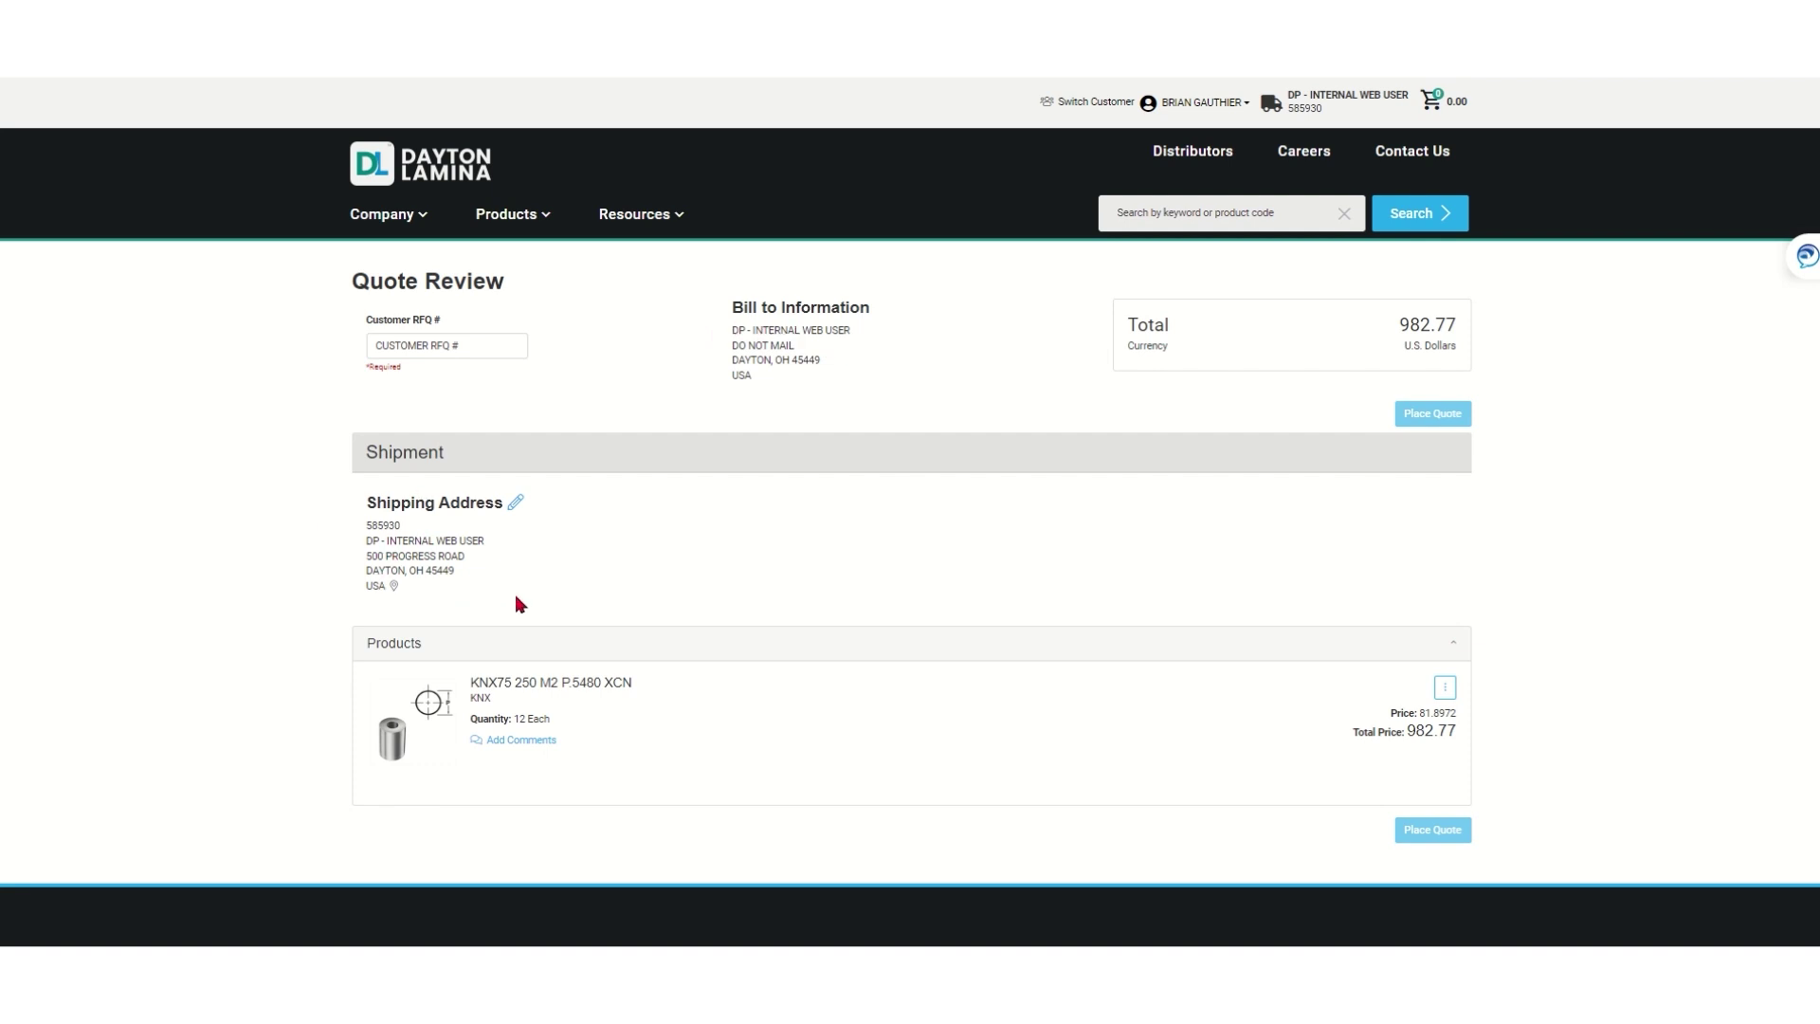
pyautogui.click(474, 343)
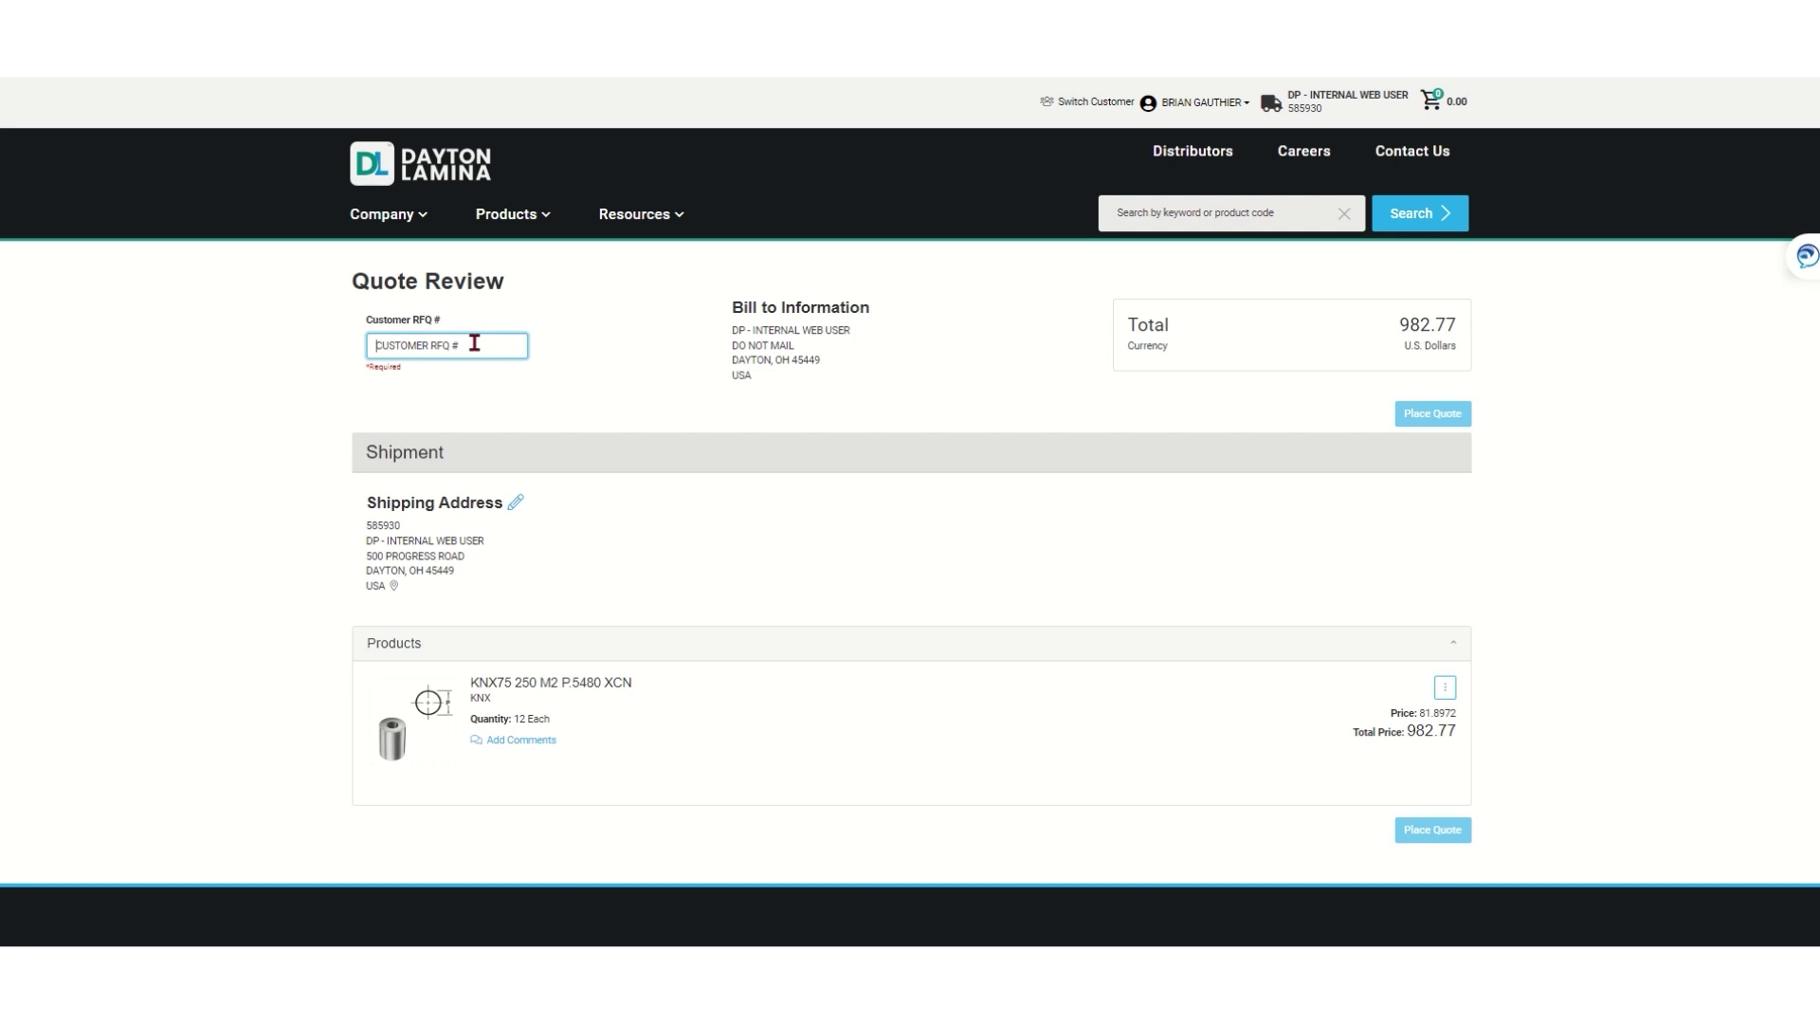
pyautogui.write('QUOTE 1')
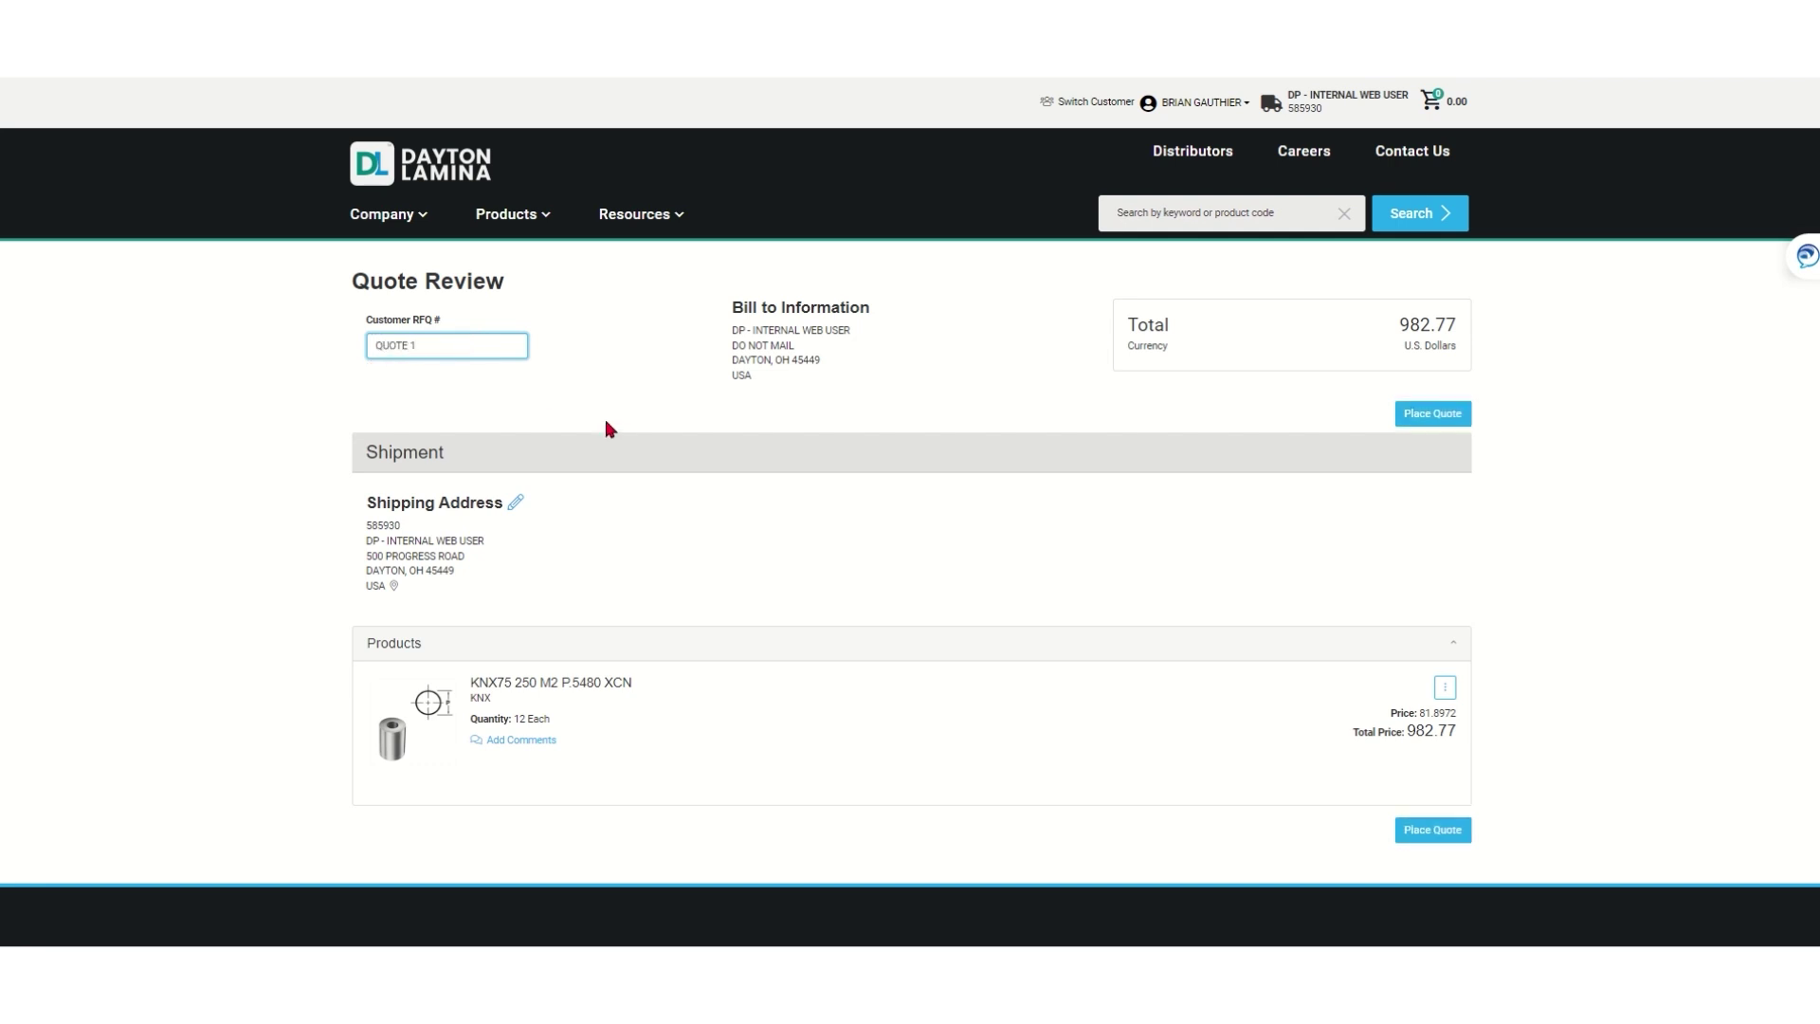
pyautogui.scroll(-1, 1085, 638)
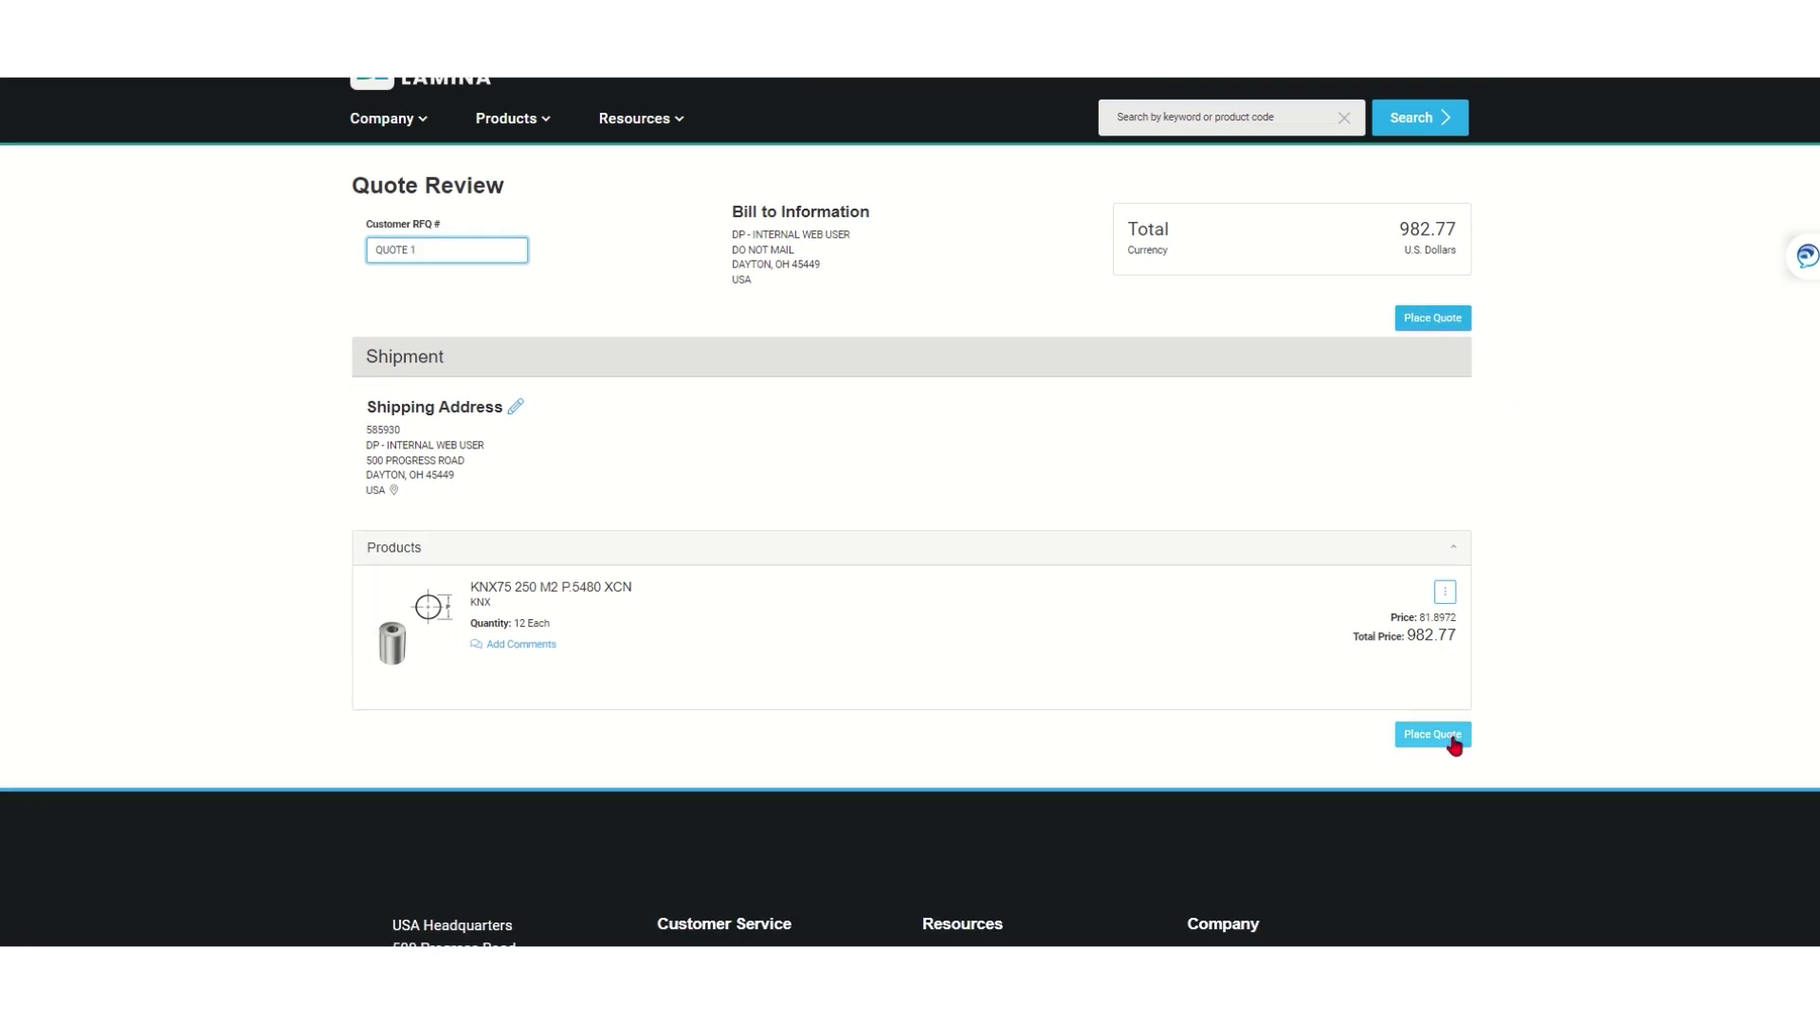
pyautogui.click(1440, 321)
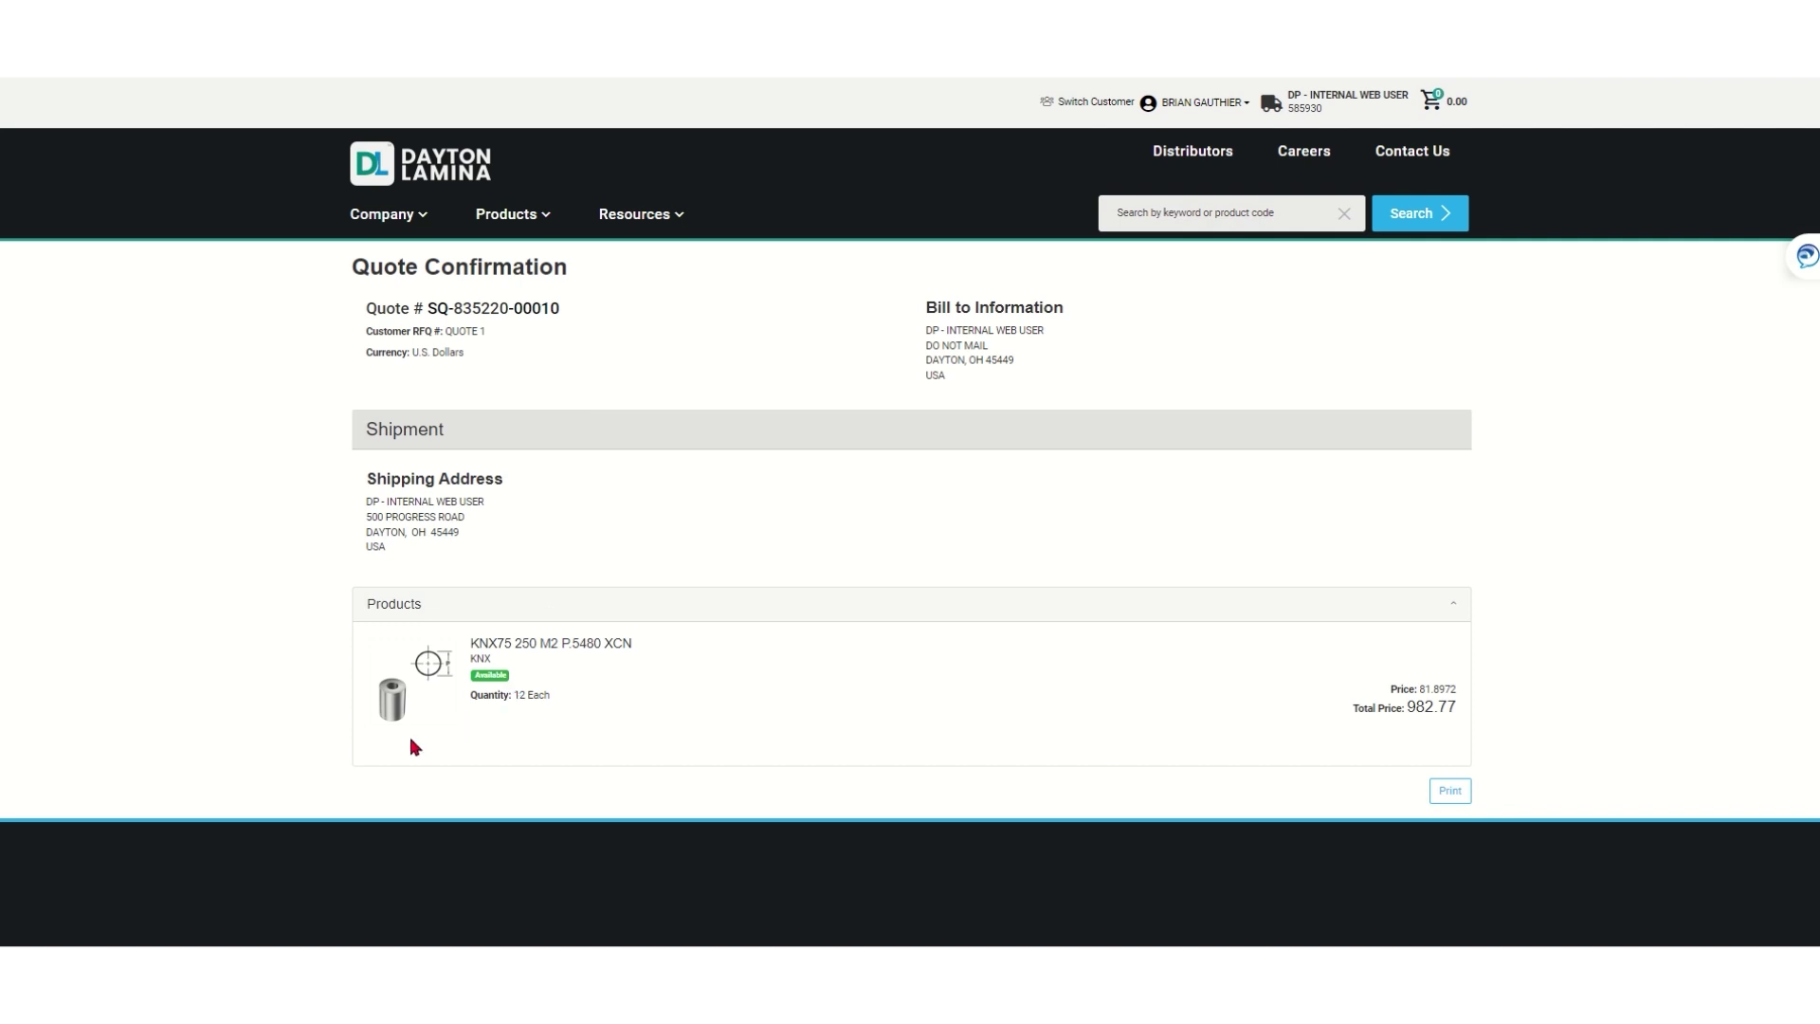
# Preview the printout of the quote confirmation and close the preview without printing
pyautogui.click(1457, 794)
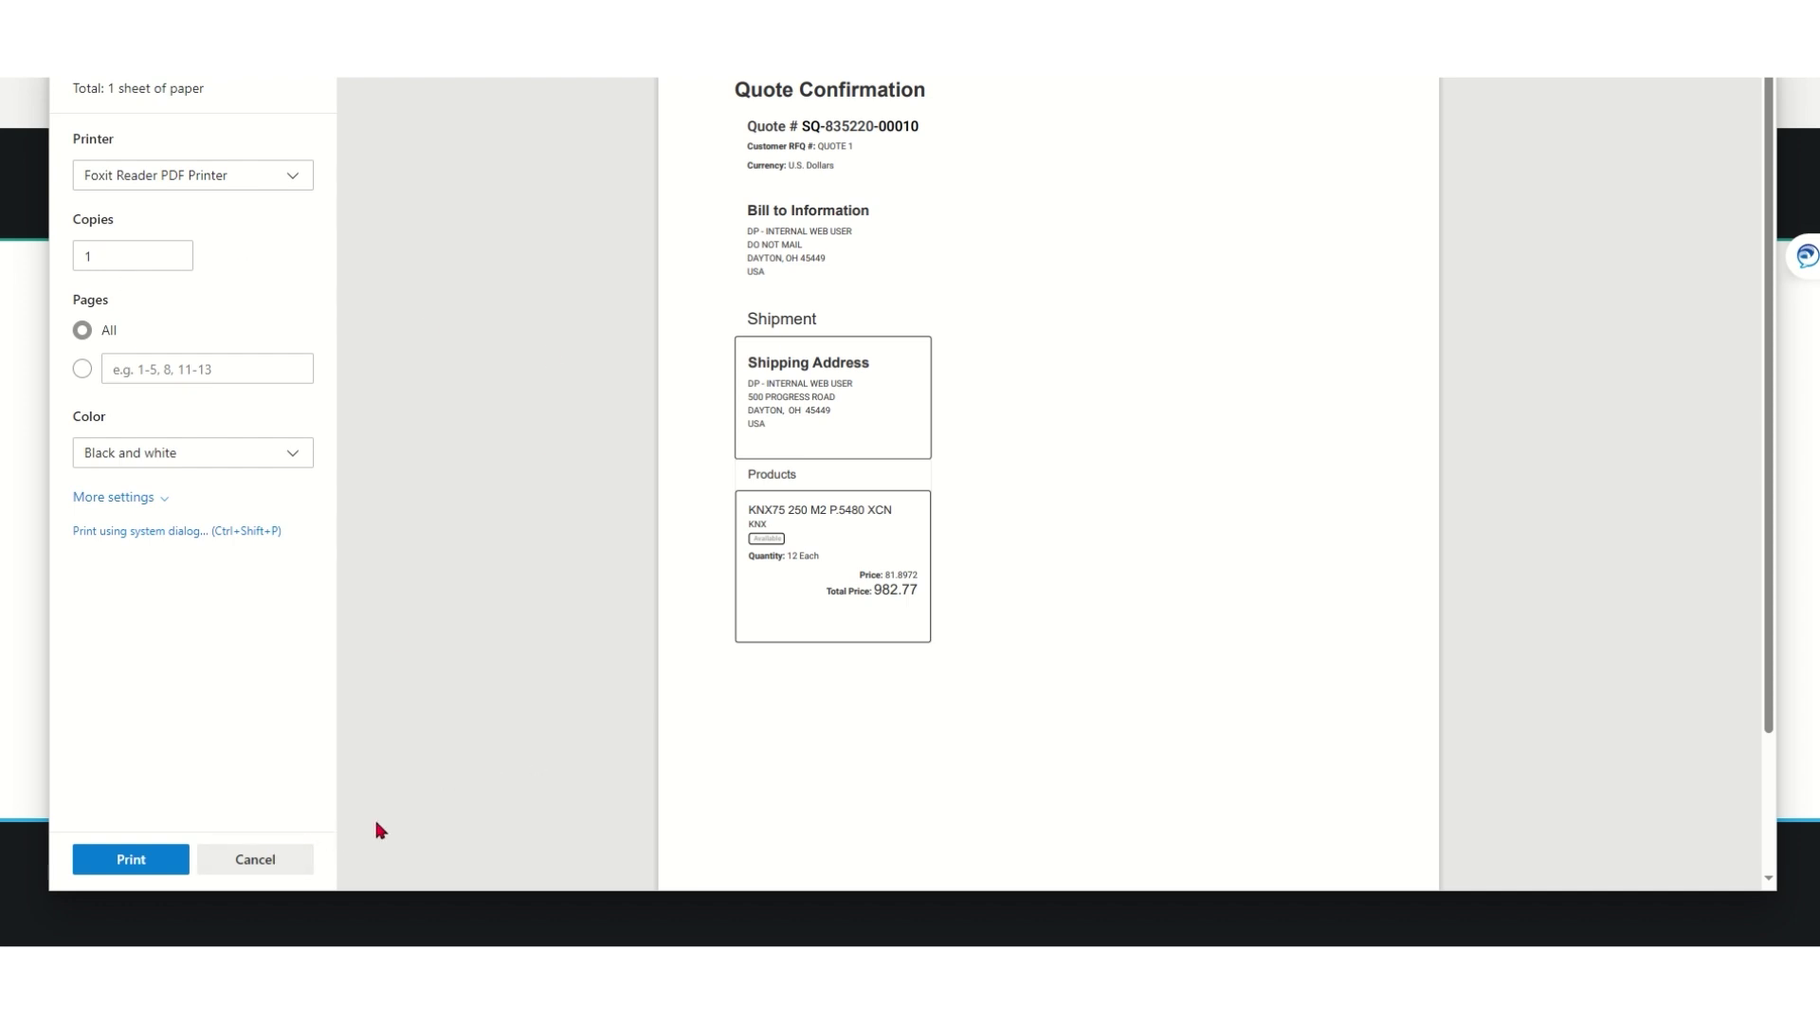
pyautogui.click(281, 861)
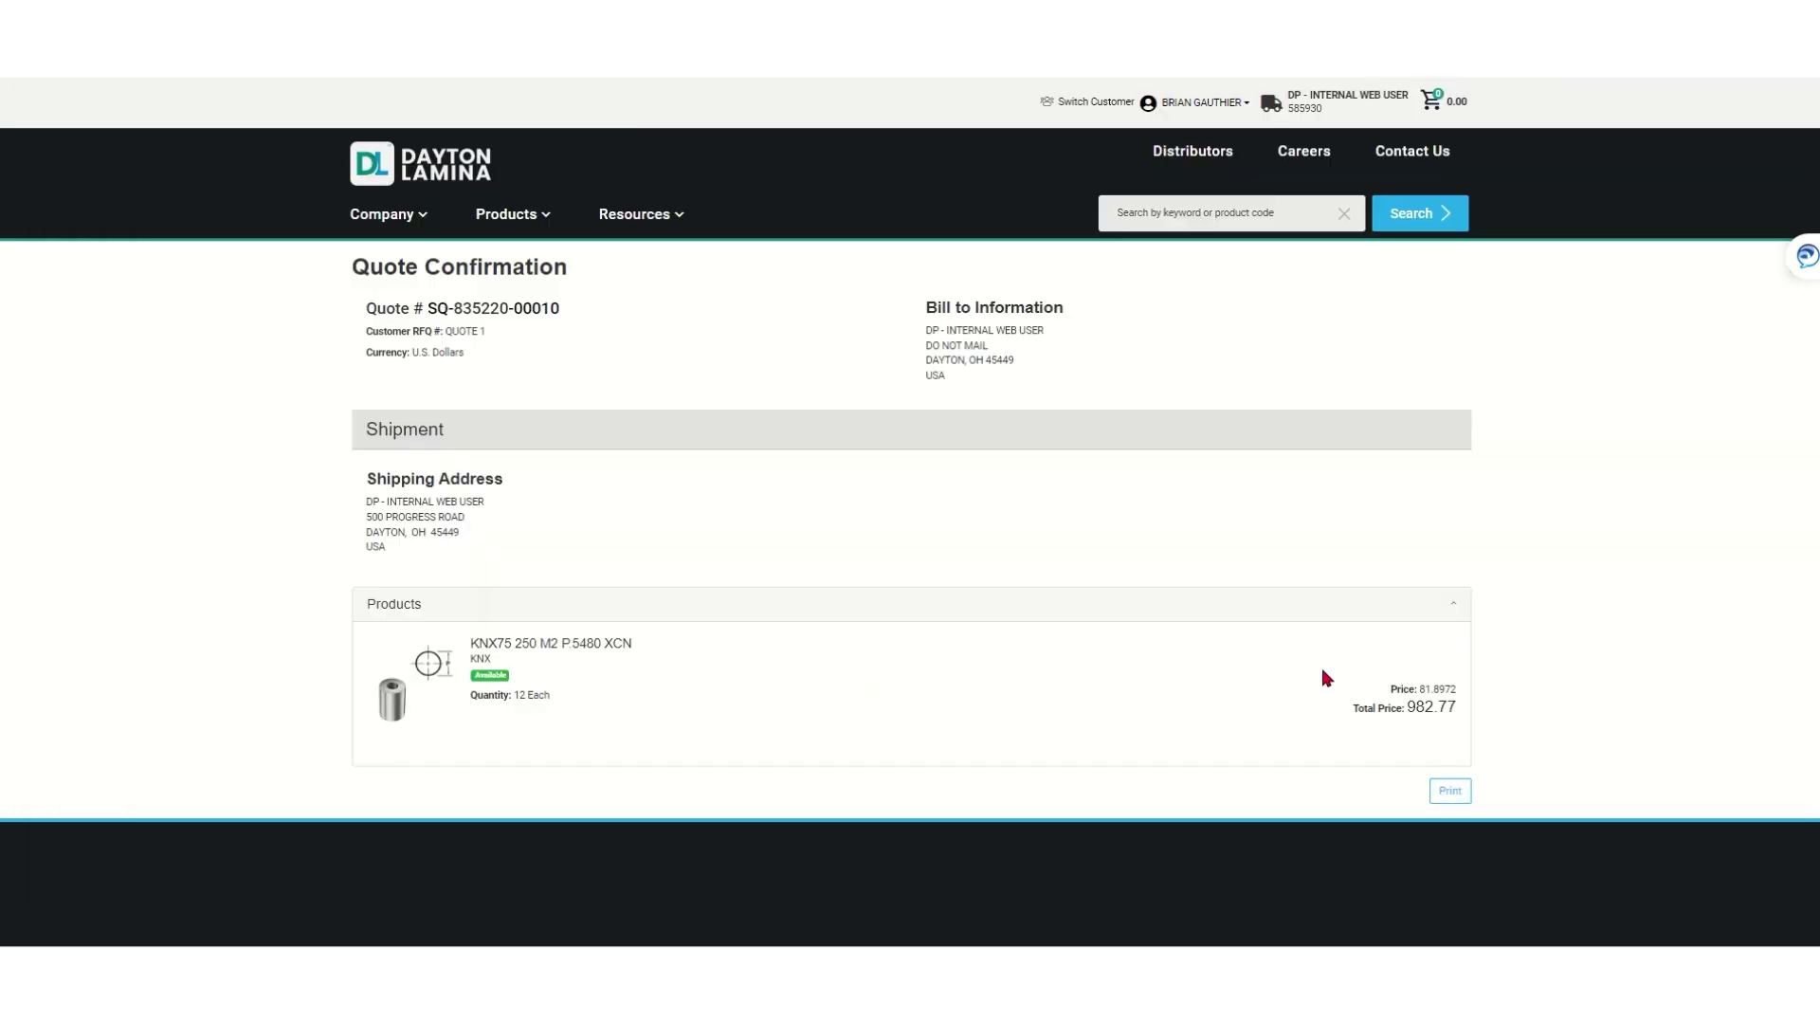
# Start an order import from a new Quick Order form, and download the CSV template and inspect its columns
pyautogui.click(1201, 102)
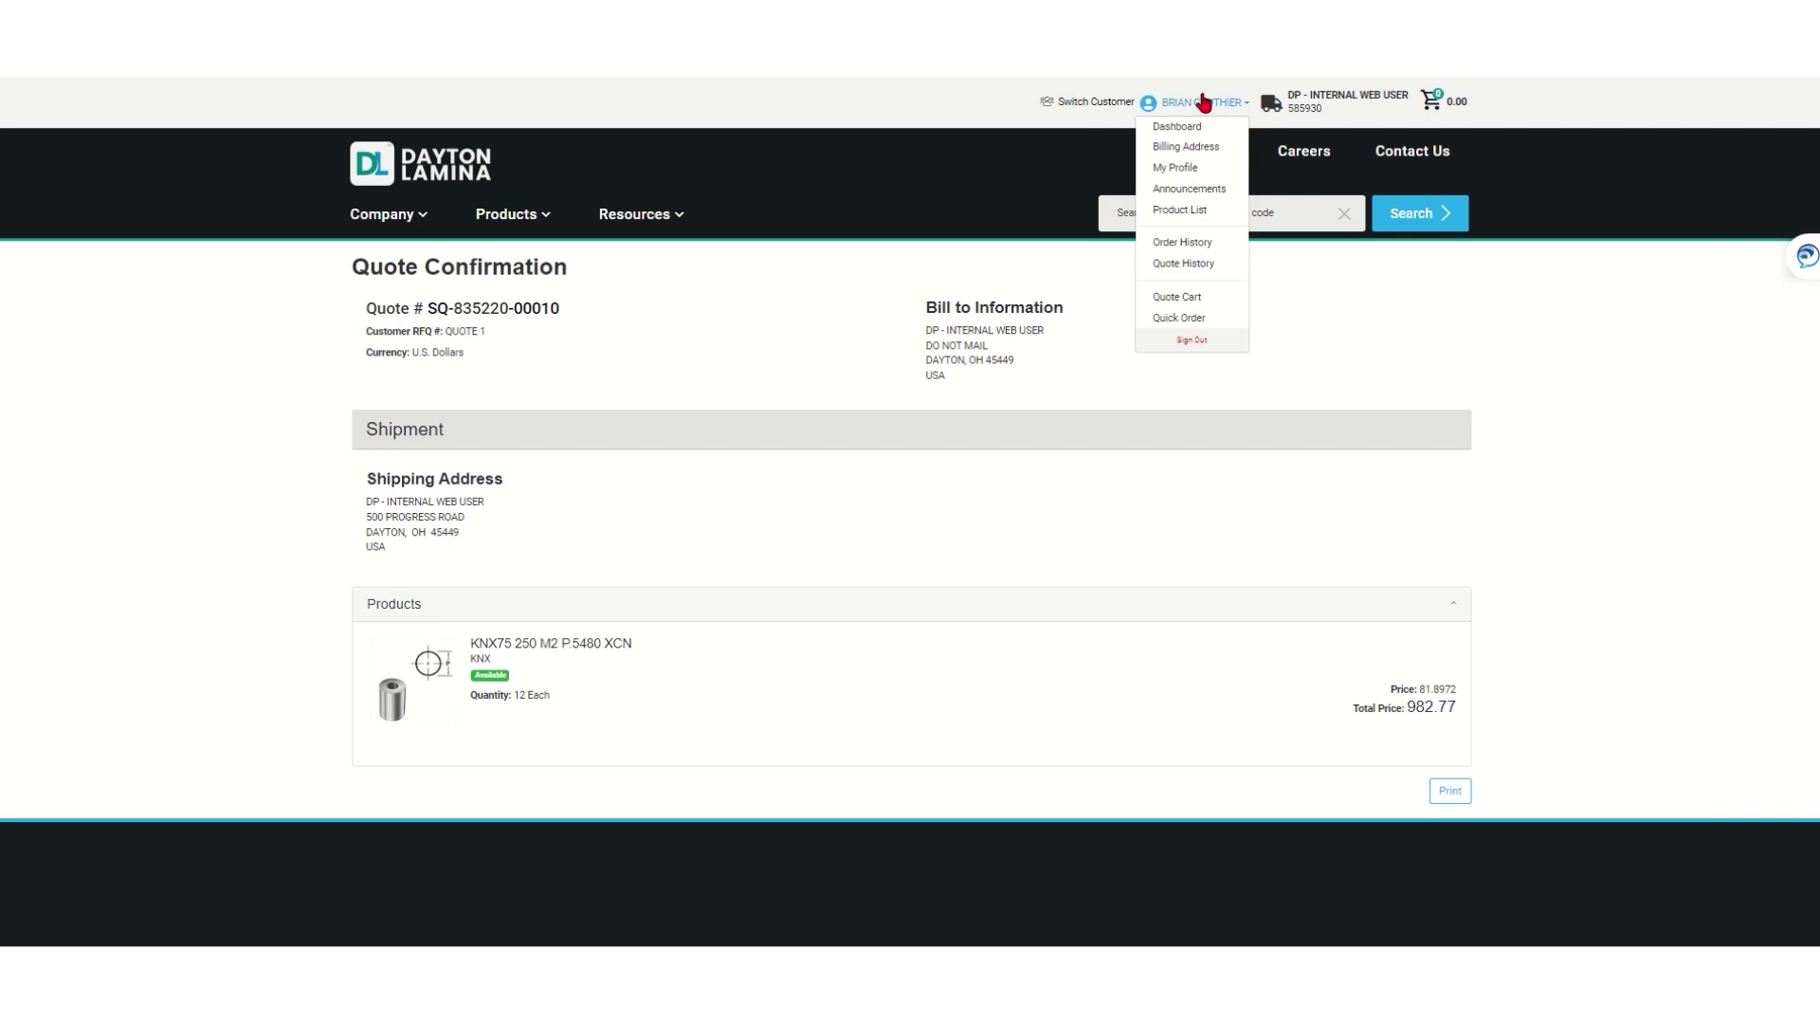
pyautogui.click(1180, 319)
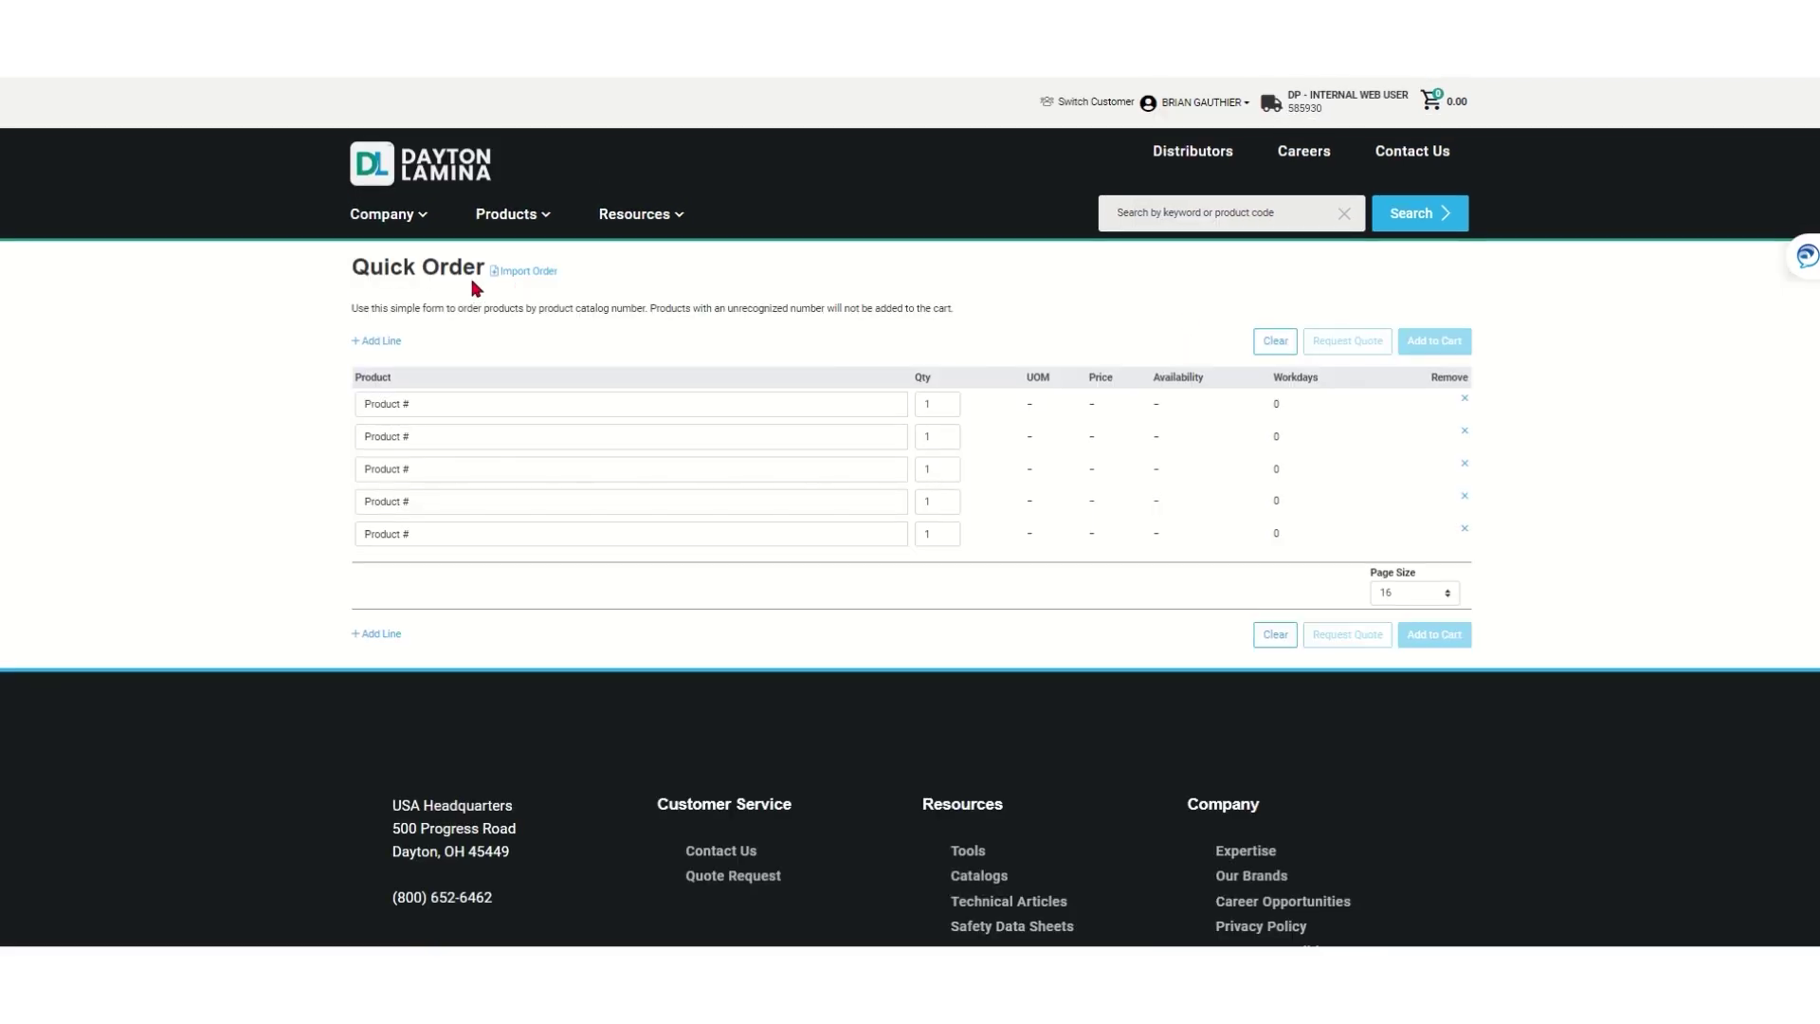
pyautogui.click(532, 276)
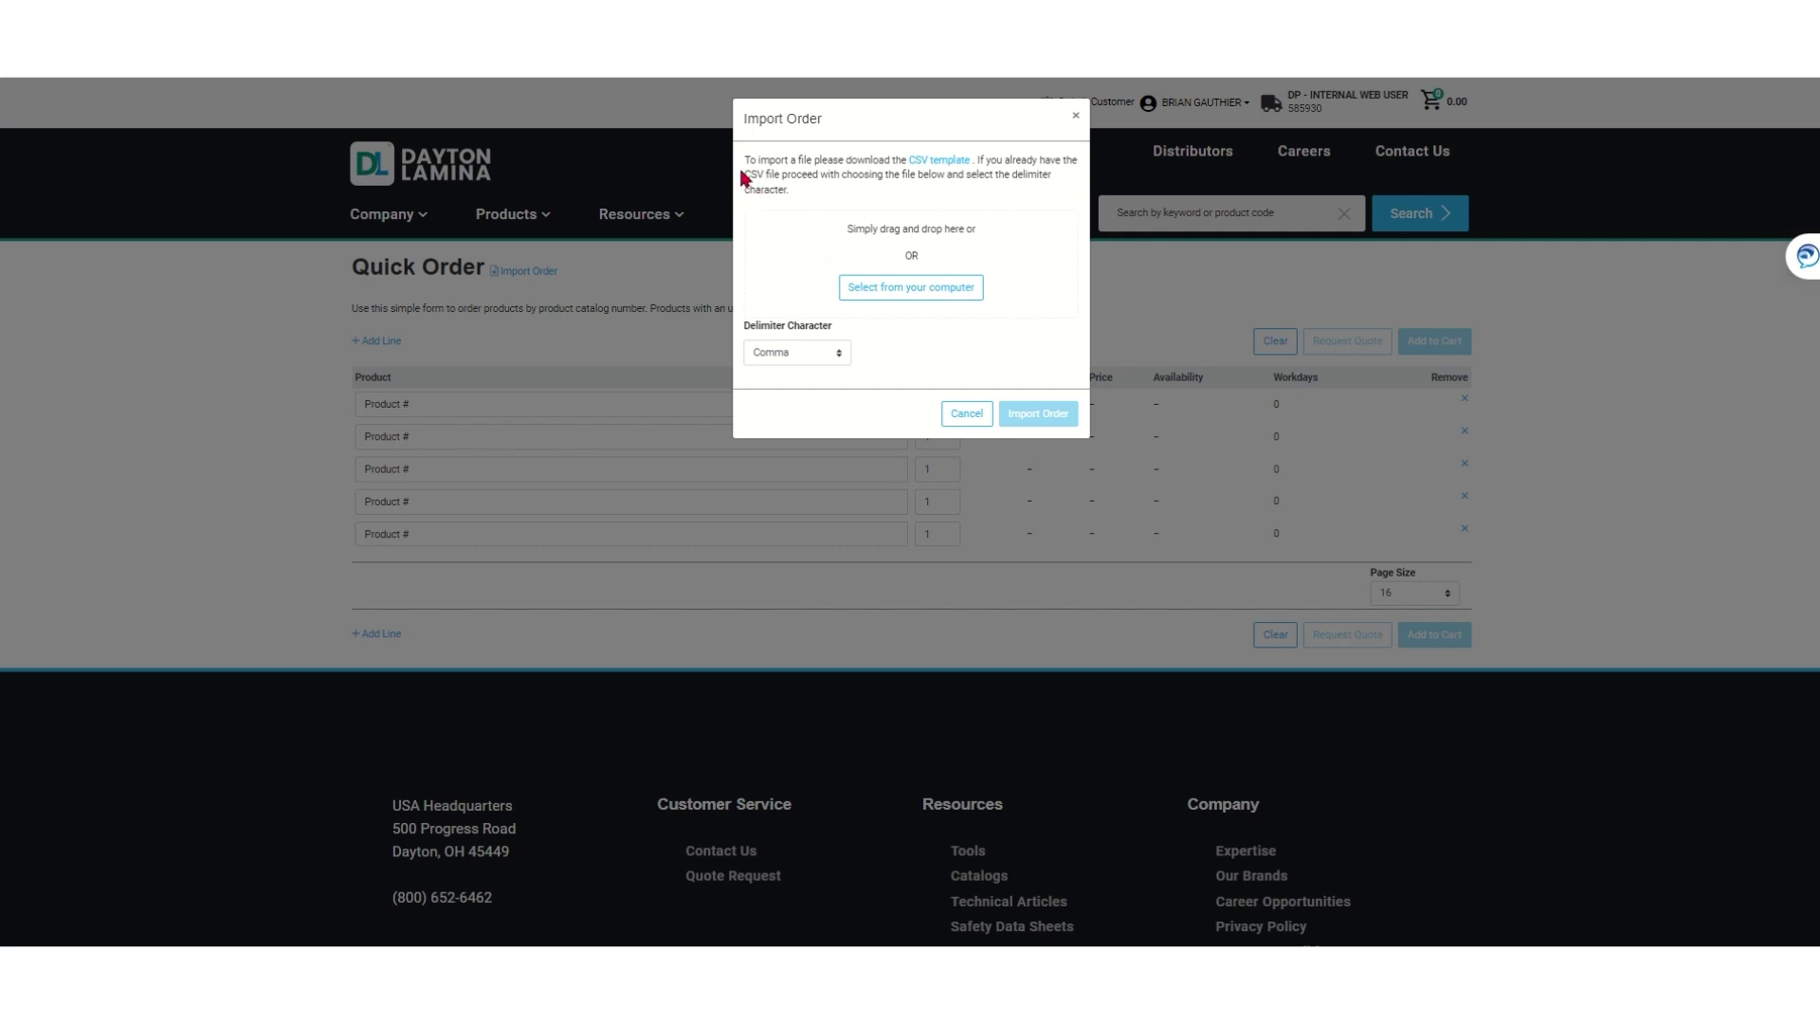
pyautogui.moveTo(742, 177); pyautogui.dragTo(780, 179)
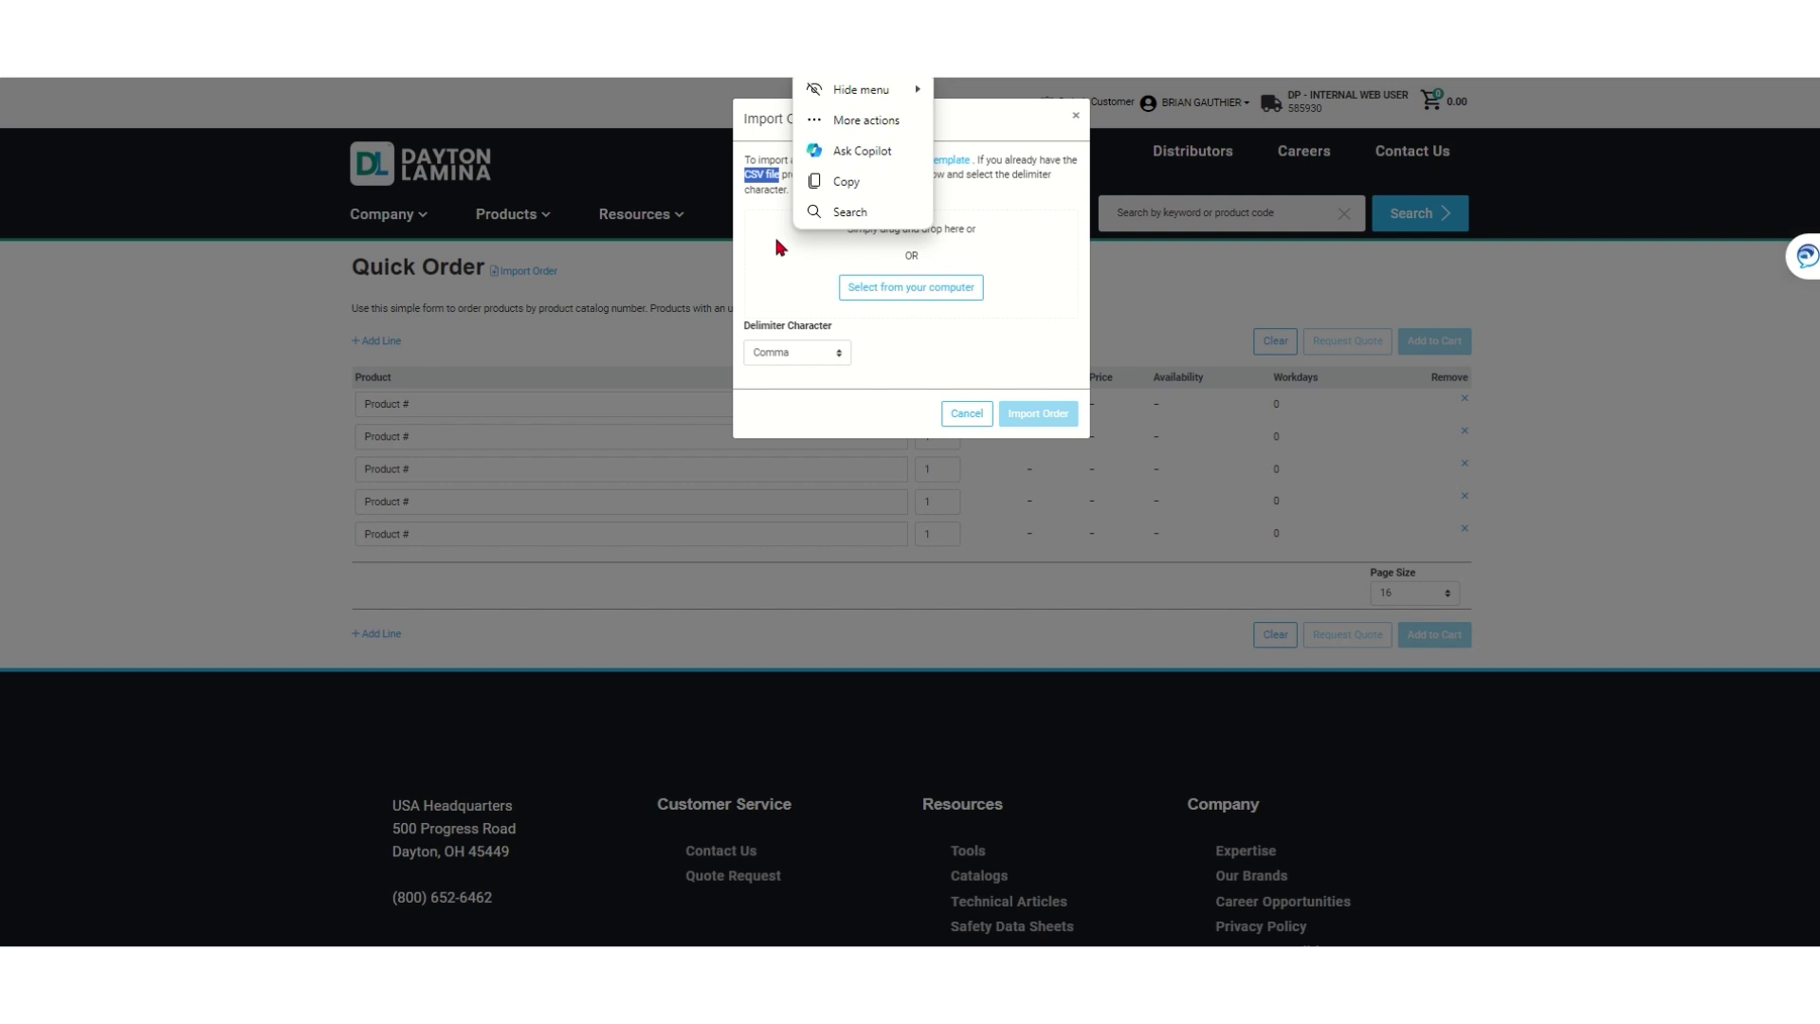
pyautogui.click(777, 243)
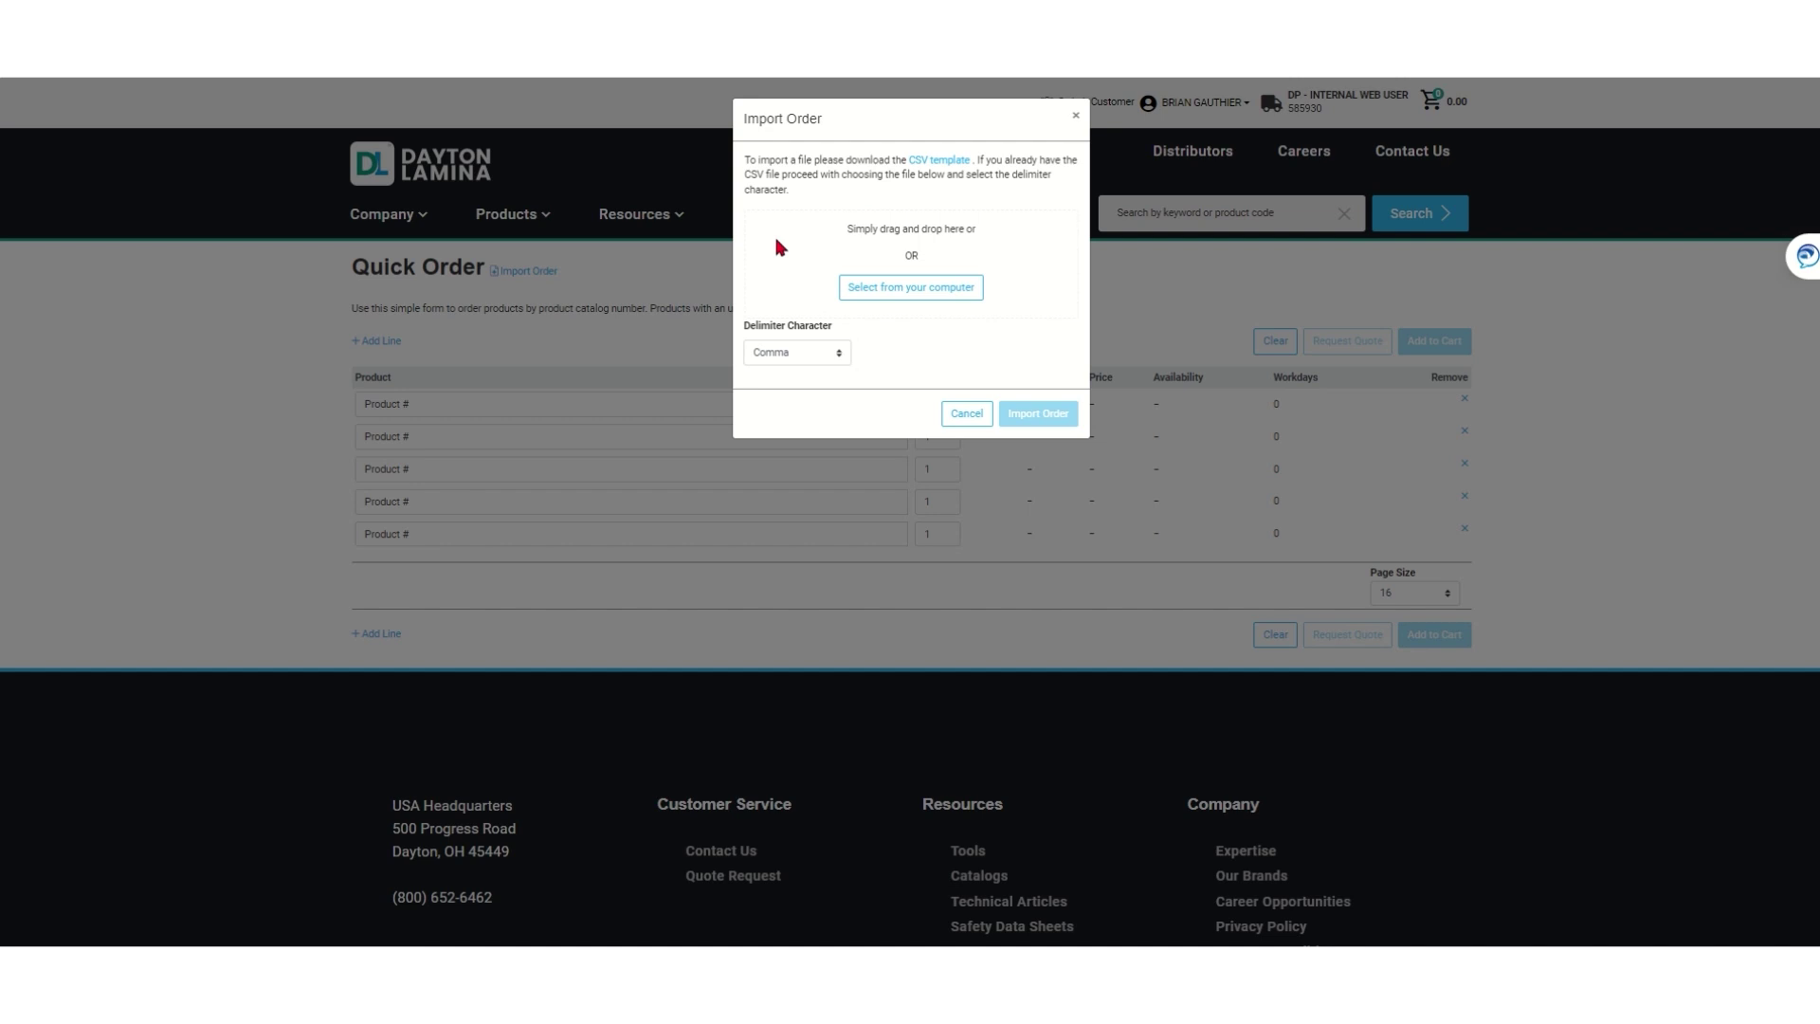
pyautogui.click(937, 164)
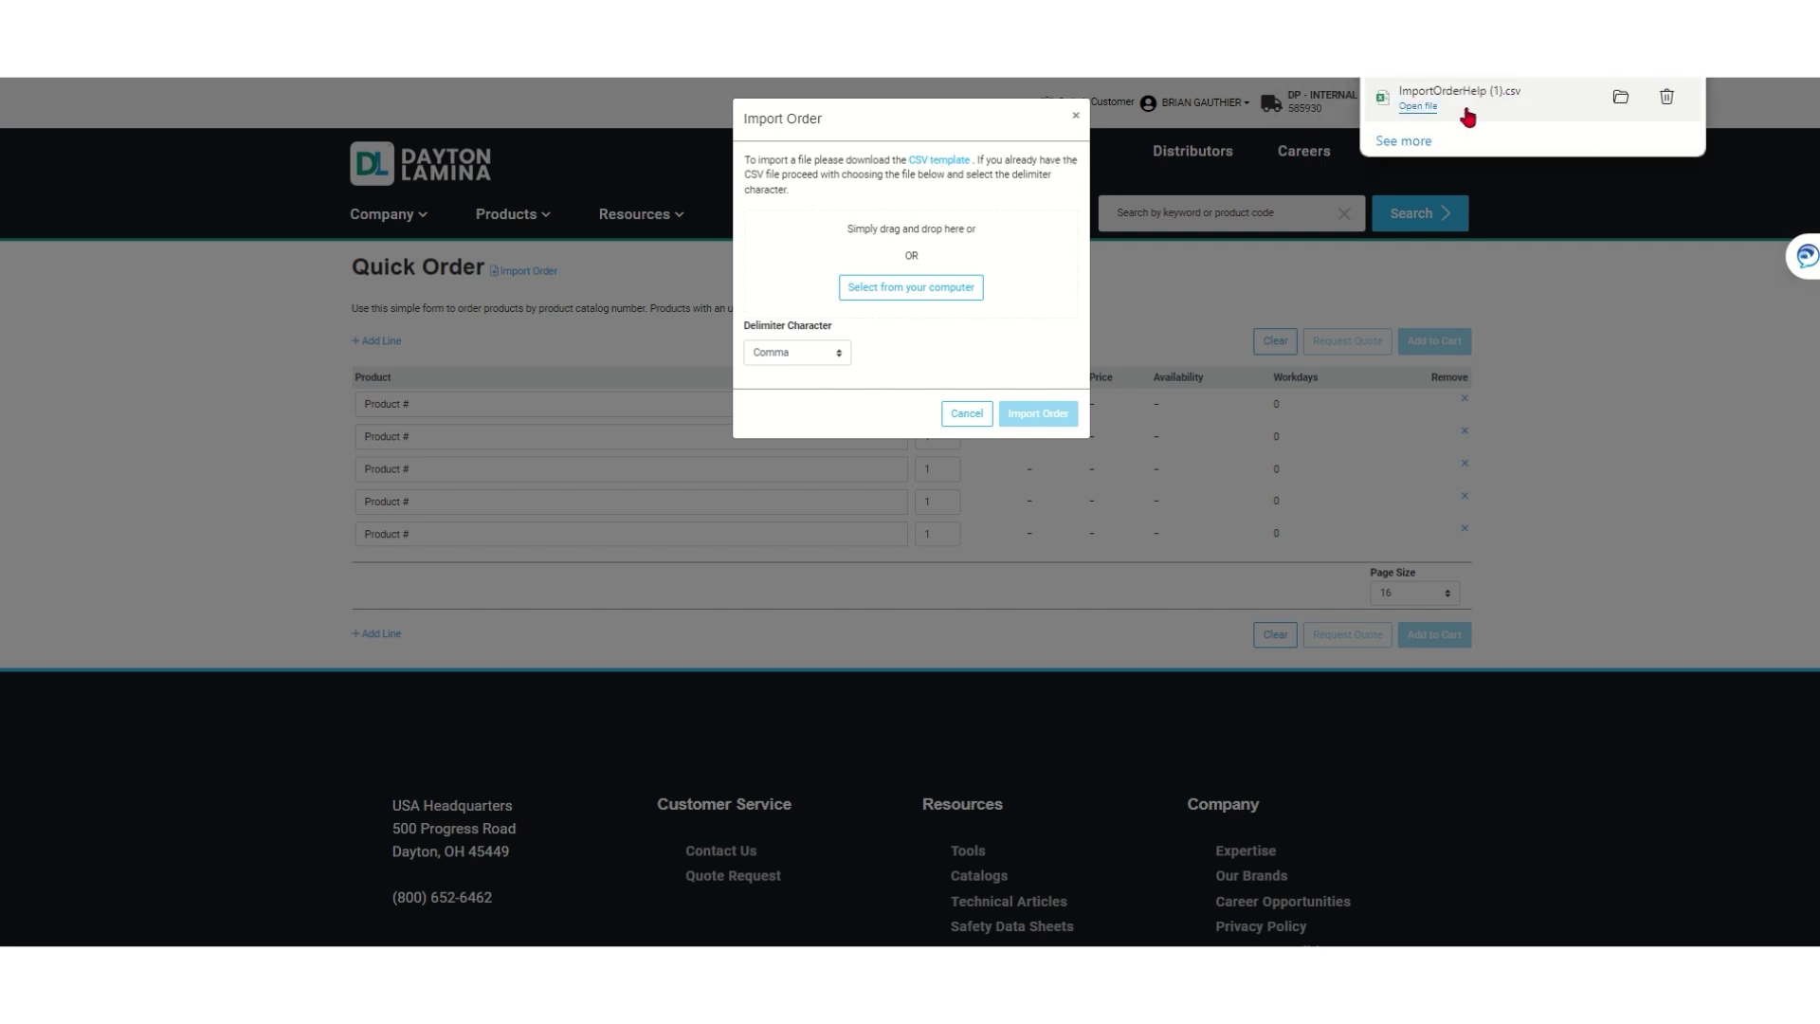
pyautogui.click(1422, 108)
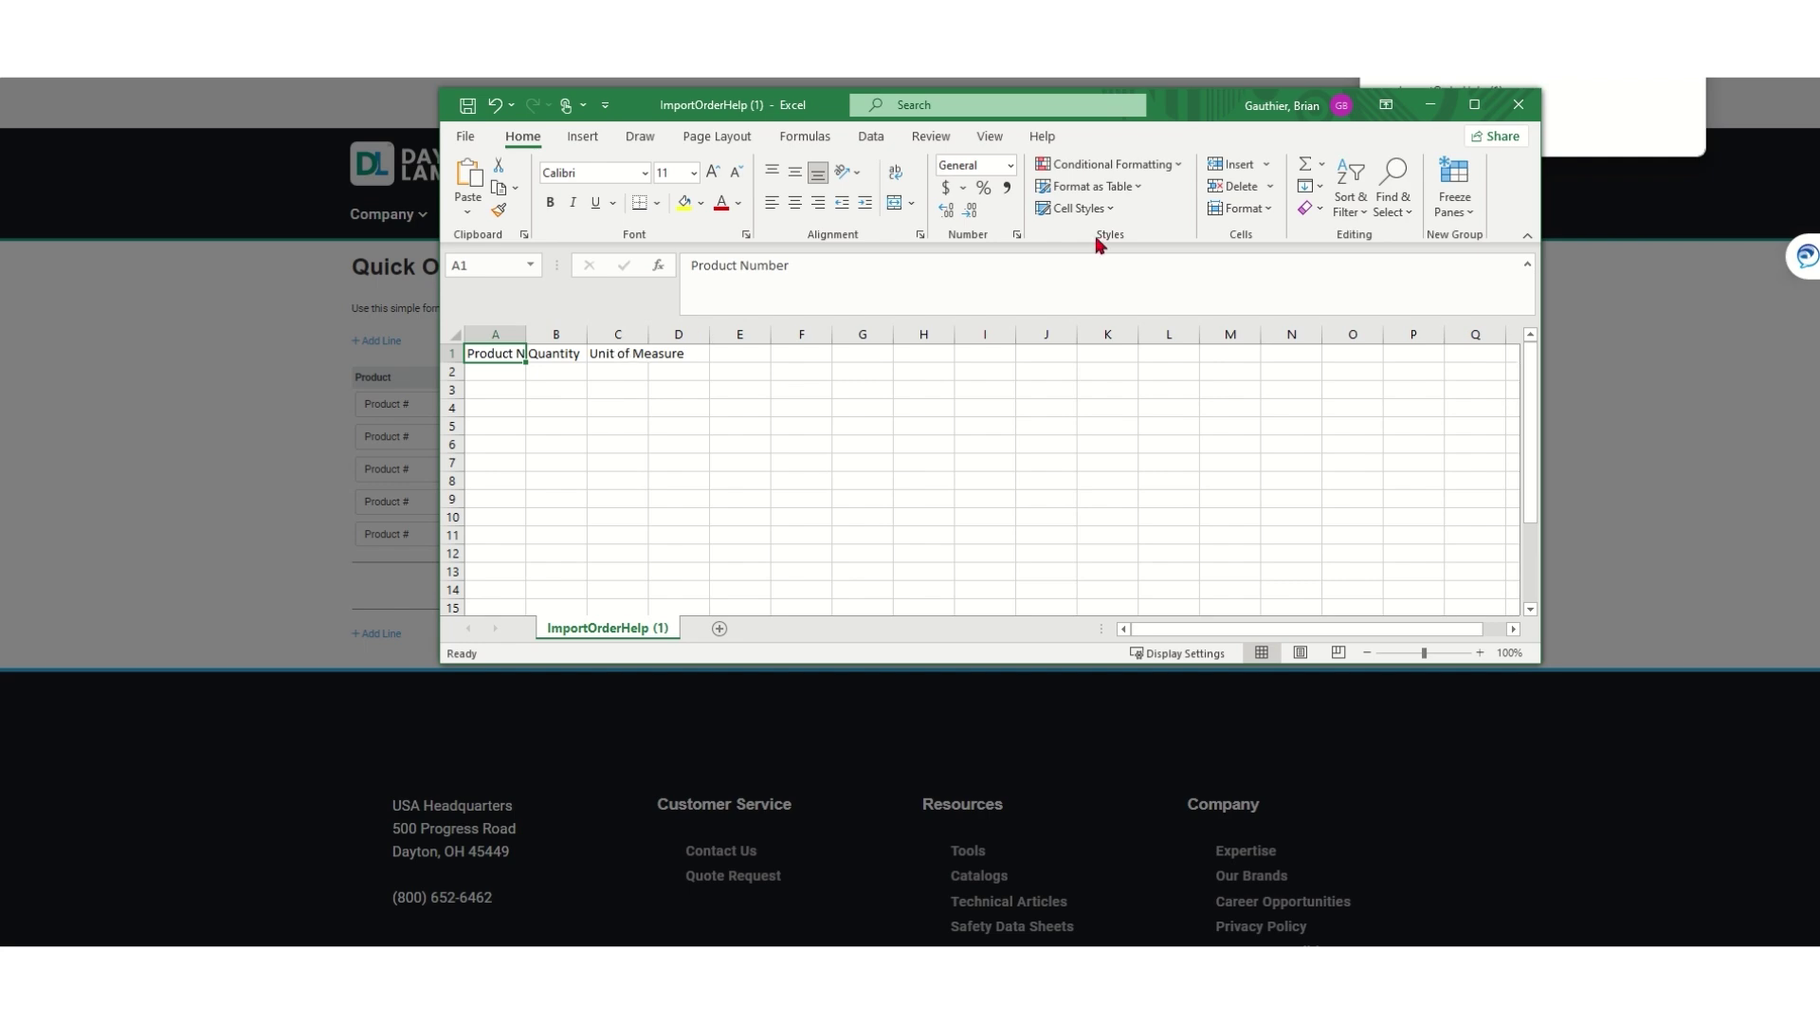
pyautogui.click(1507, 106)
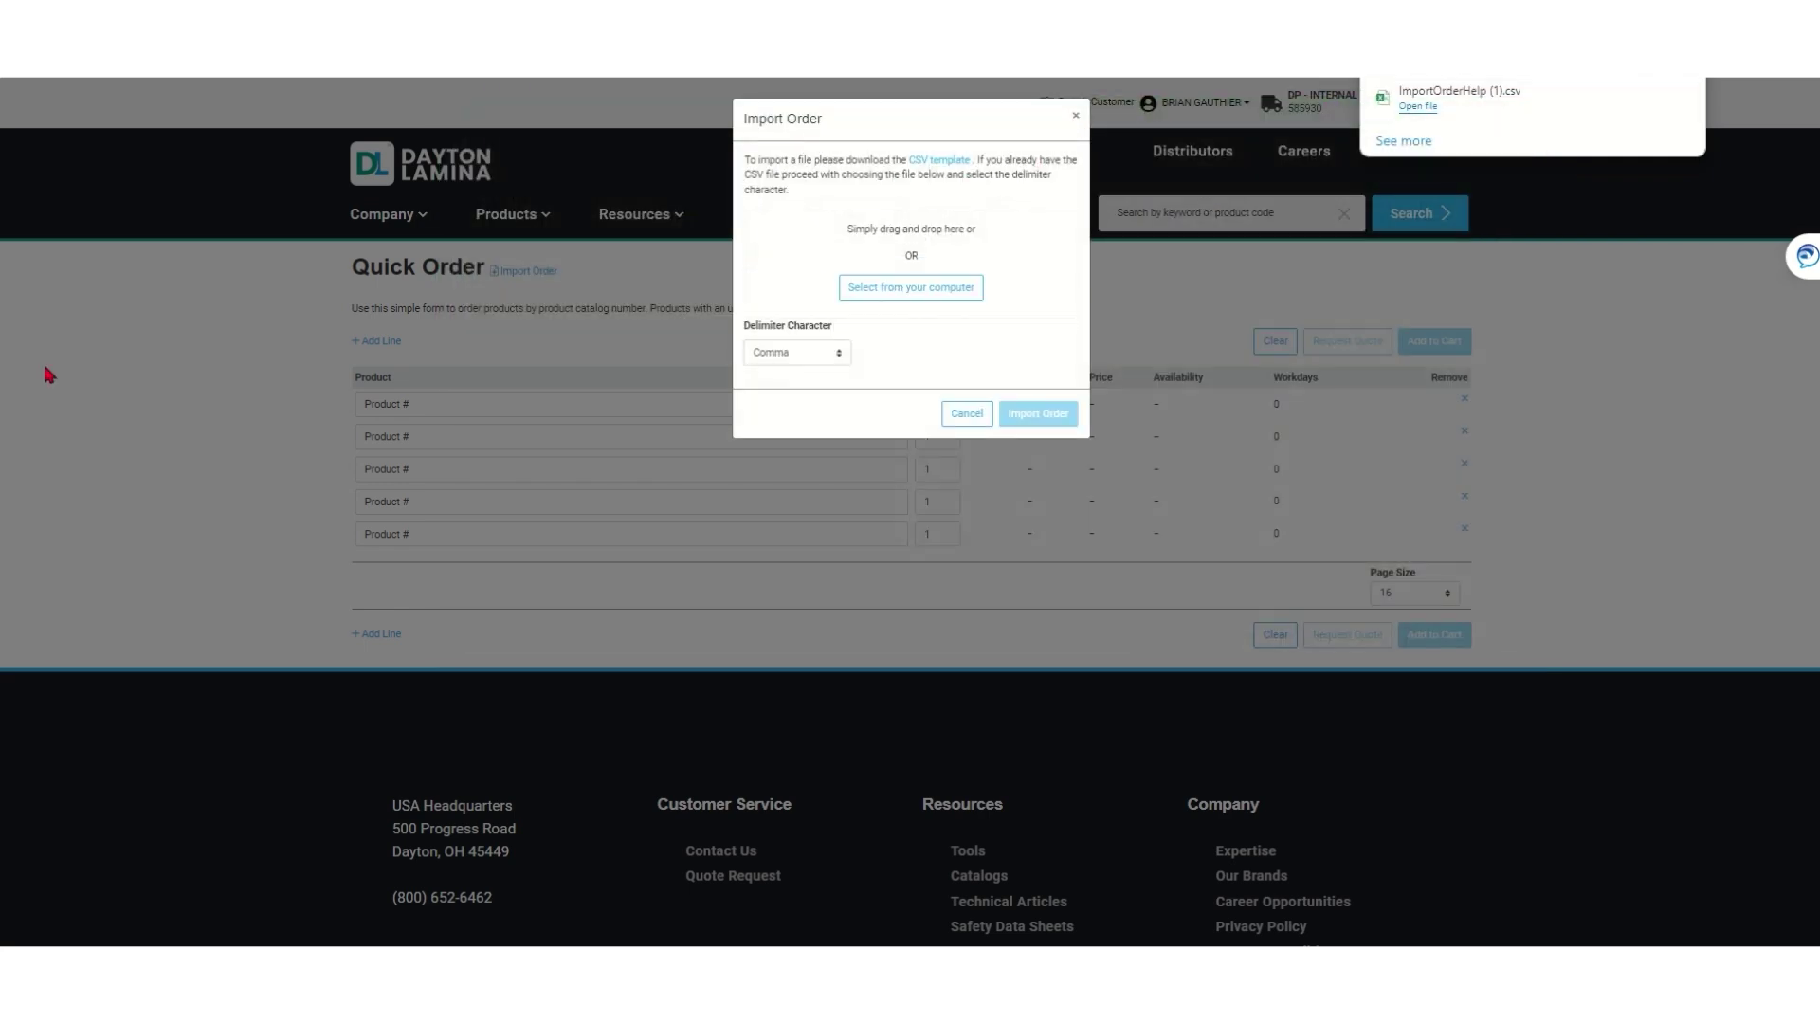
# Switch to Excel and review the item numbers, quantities and units of measure in the Sample Items CSV workbook
pyautogui.hotkey('alt', 'Tab')
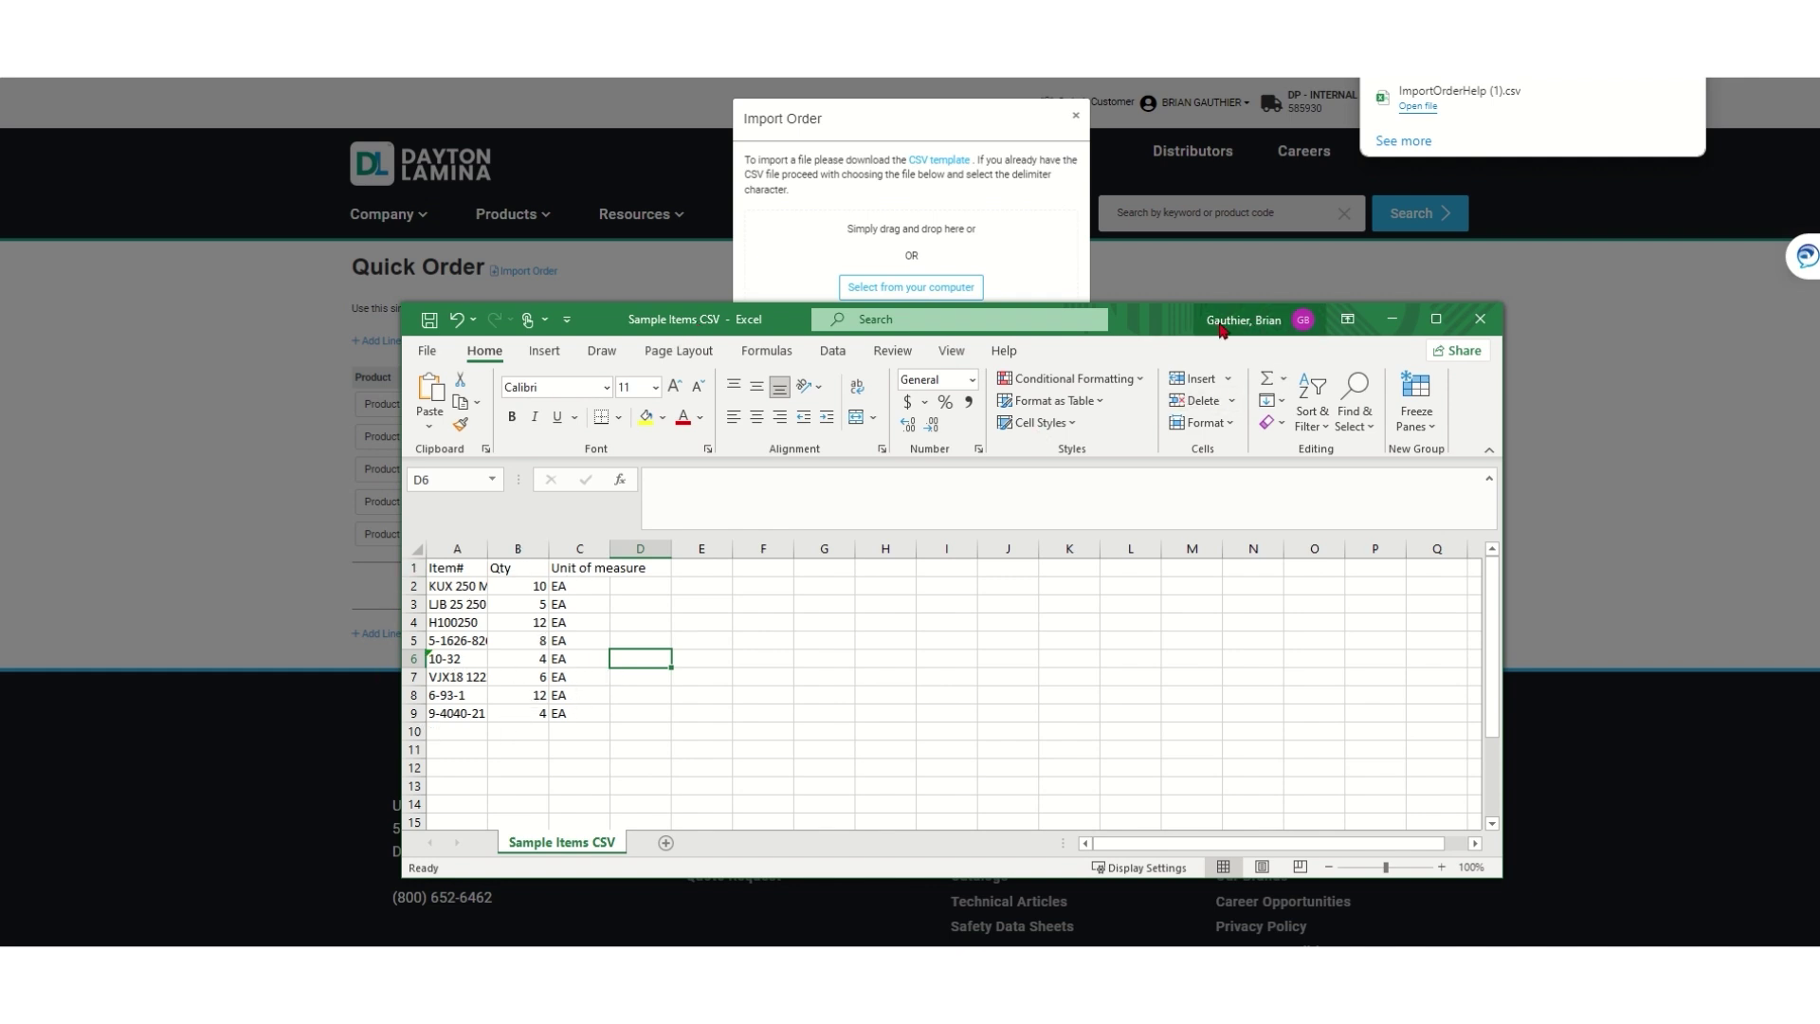
pyautogui.moveTo(1221, 330); pyautogui.dragTo(0, 341)
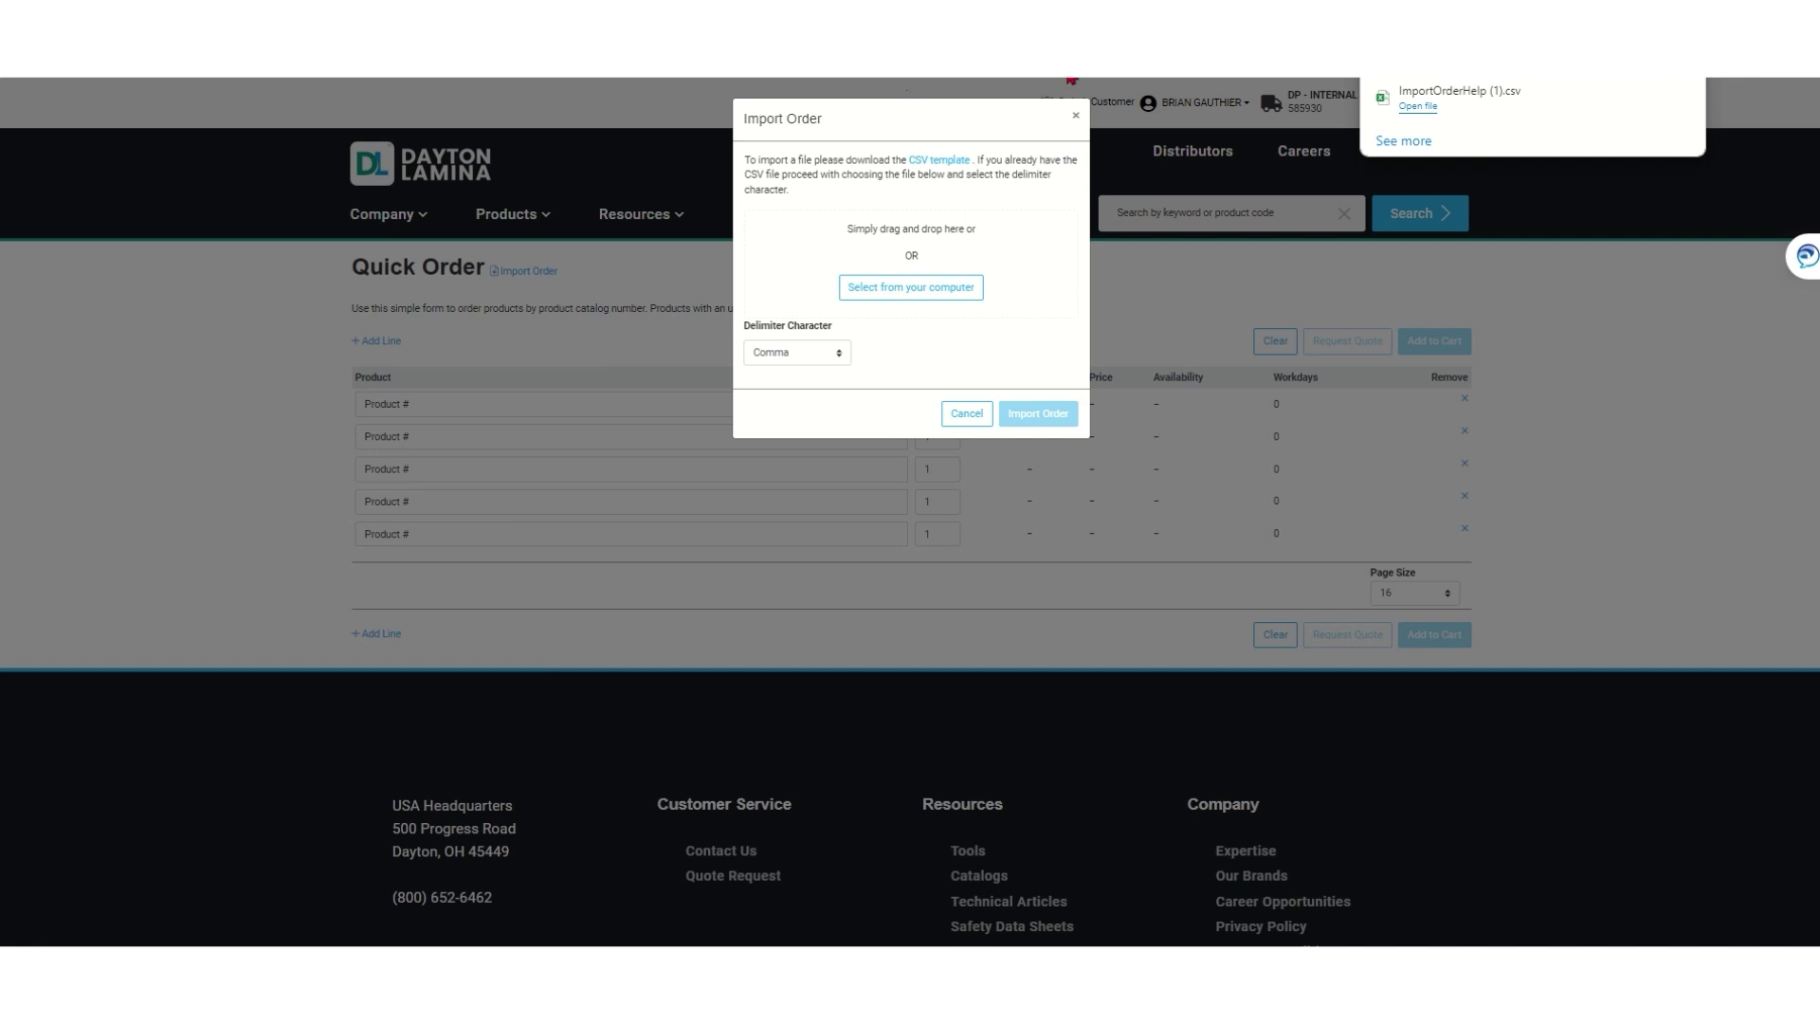
# Import the Sample Items CSV file from the WORKING folder into the quick order and request a quote for the imported products
pyautogui.click(924, 288)
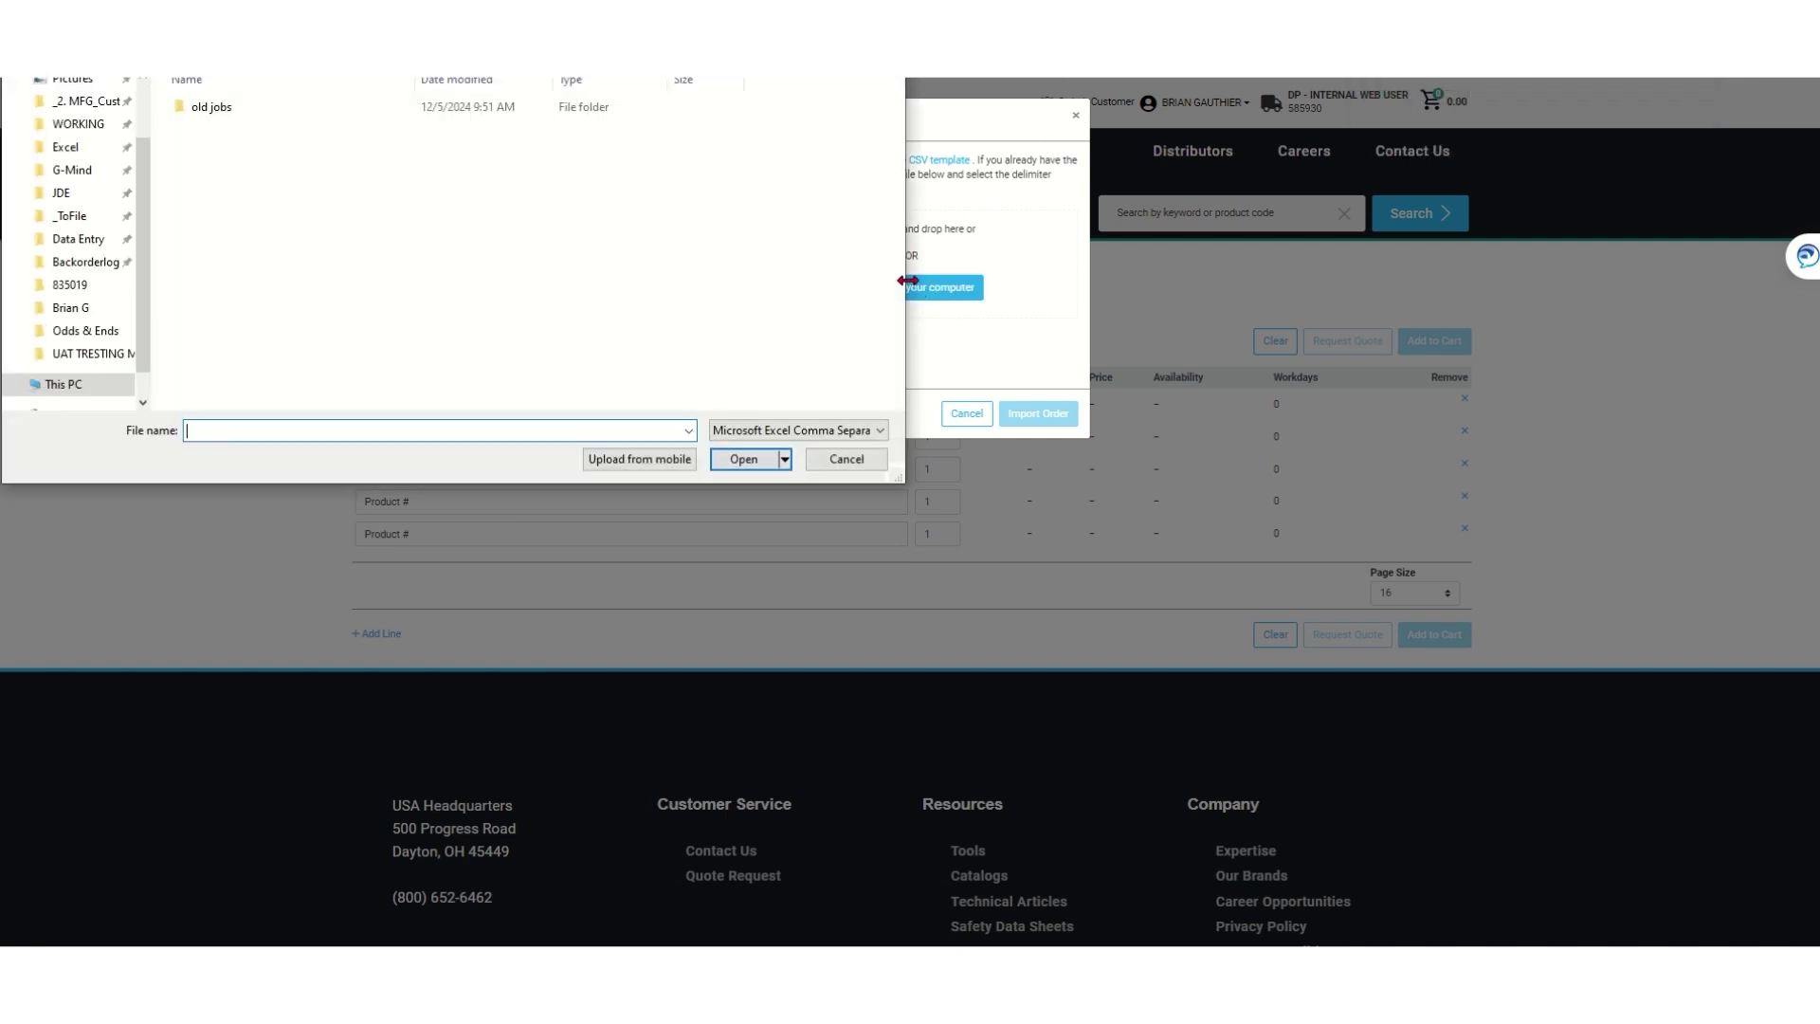
pyautogui.scroll(5, 71, 218)
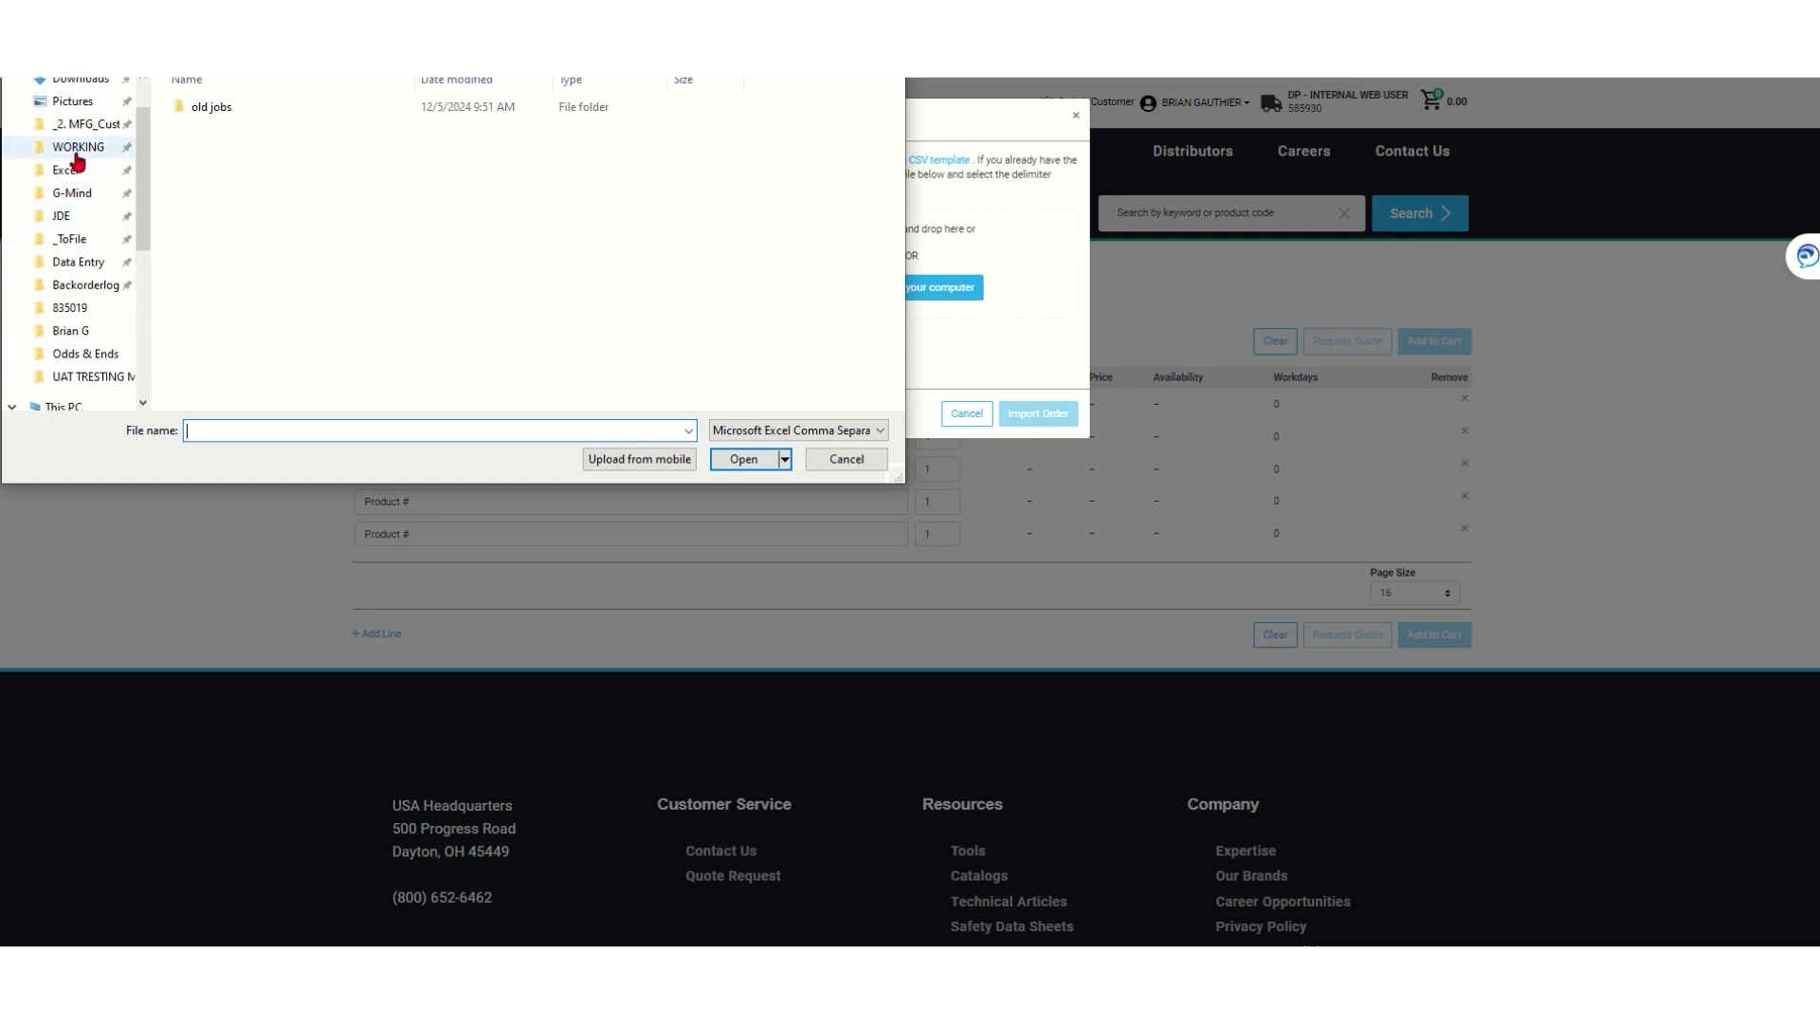
pyautogui.click(76, 149)
pyautogui.scroll(-3, 346, 280)
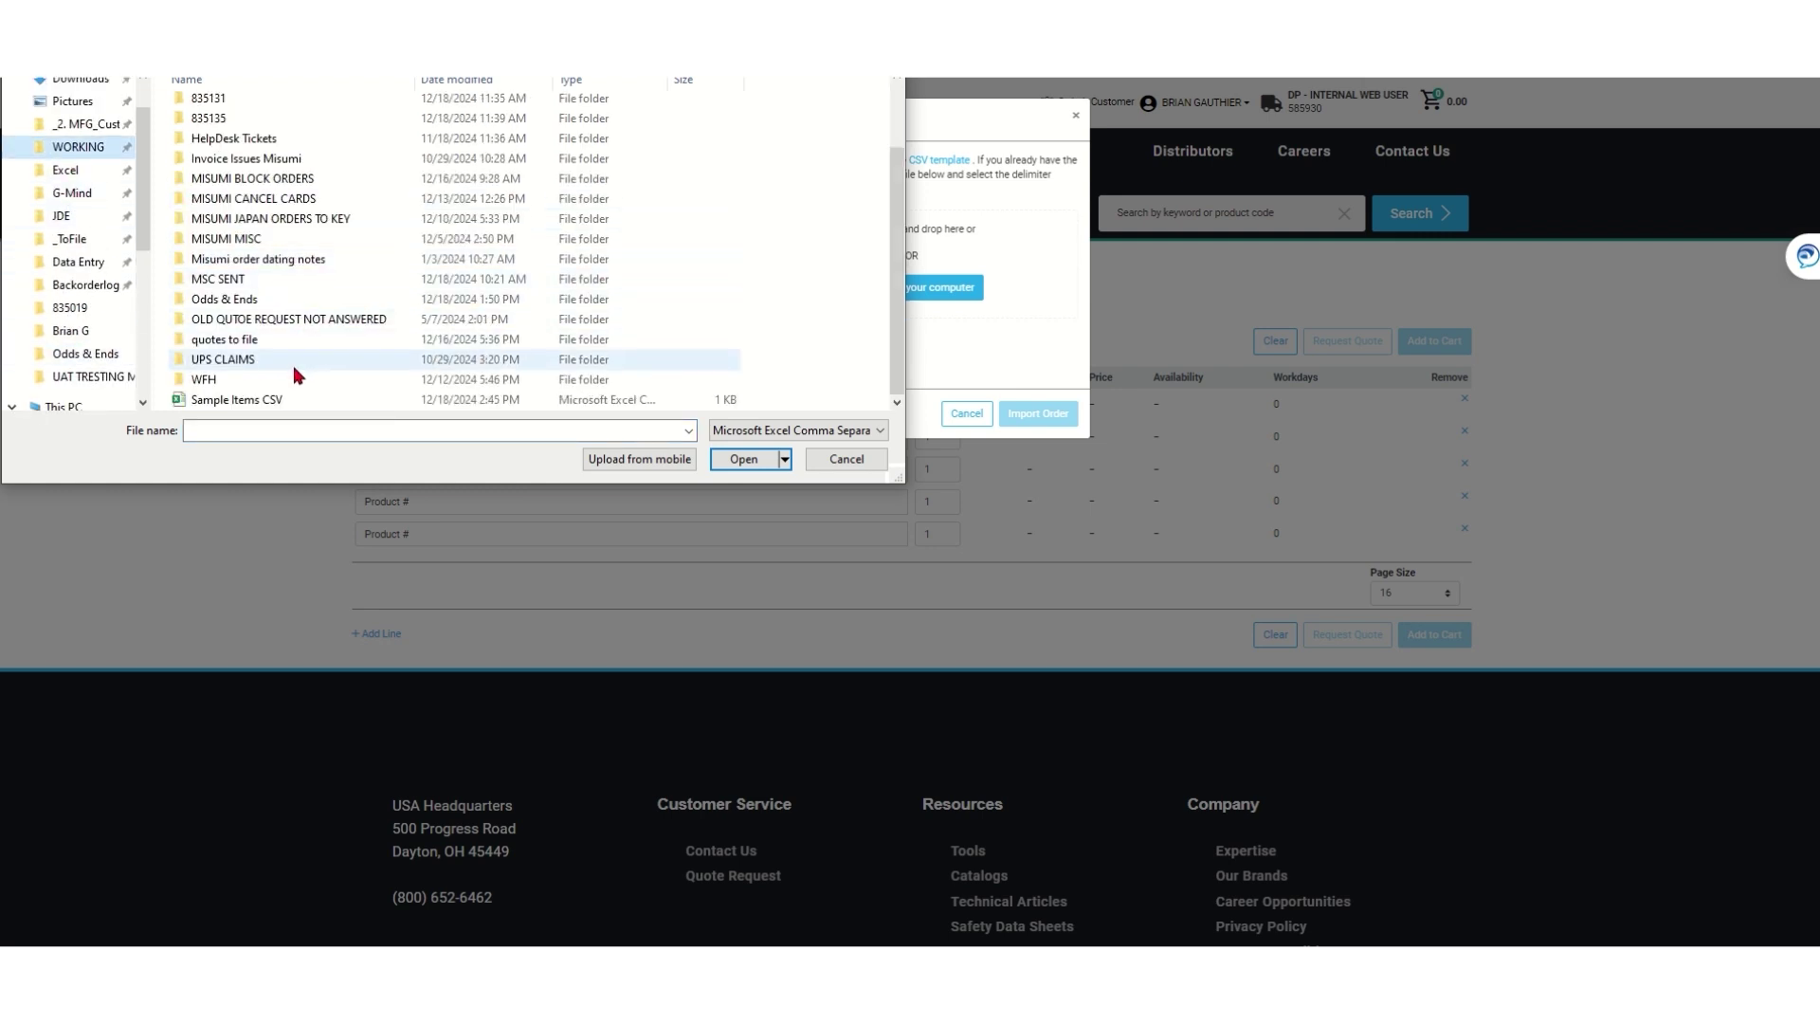
pyautogui.doubleClick(284, 402)
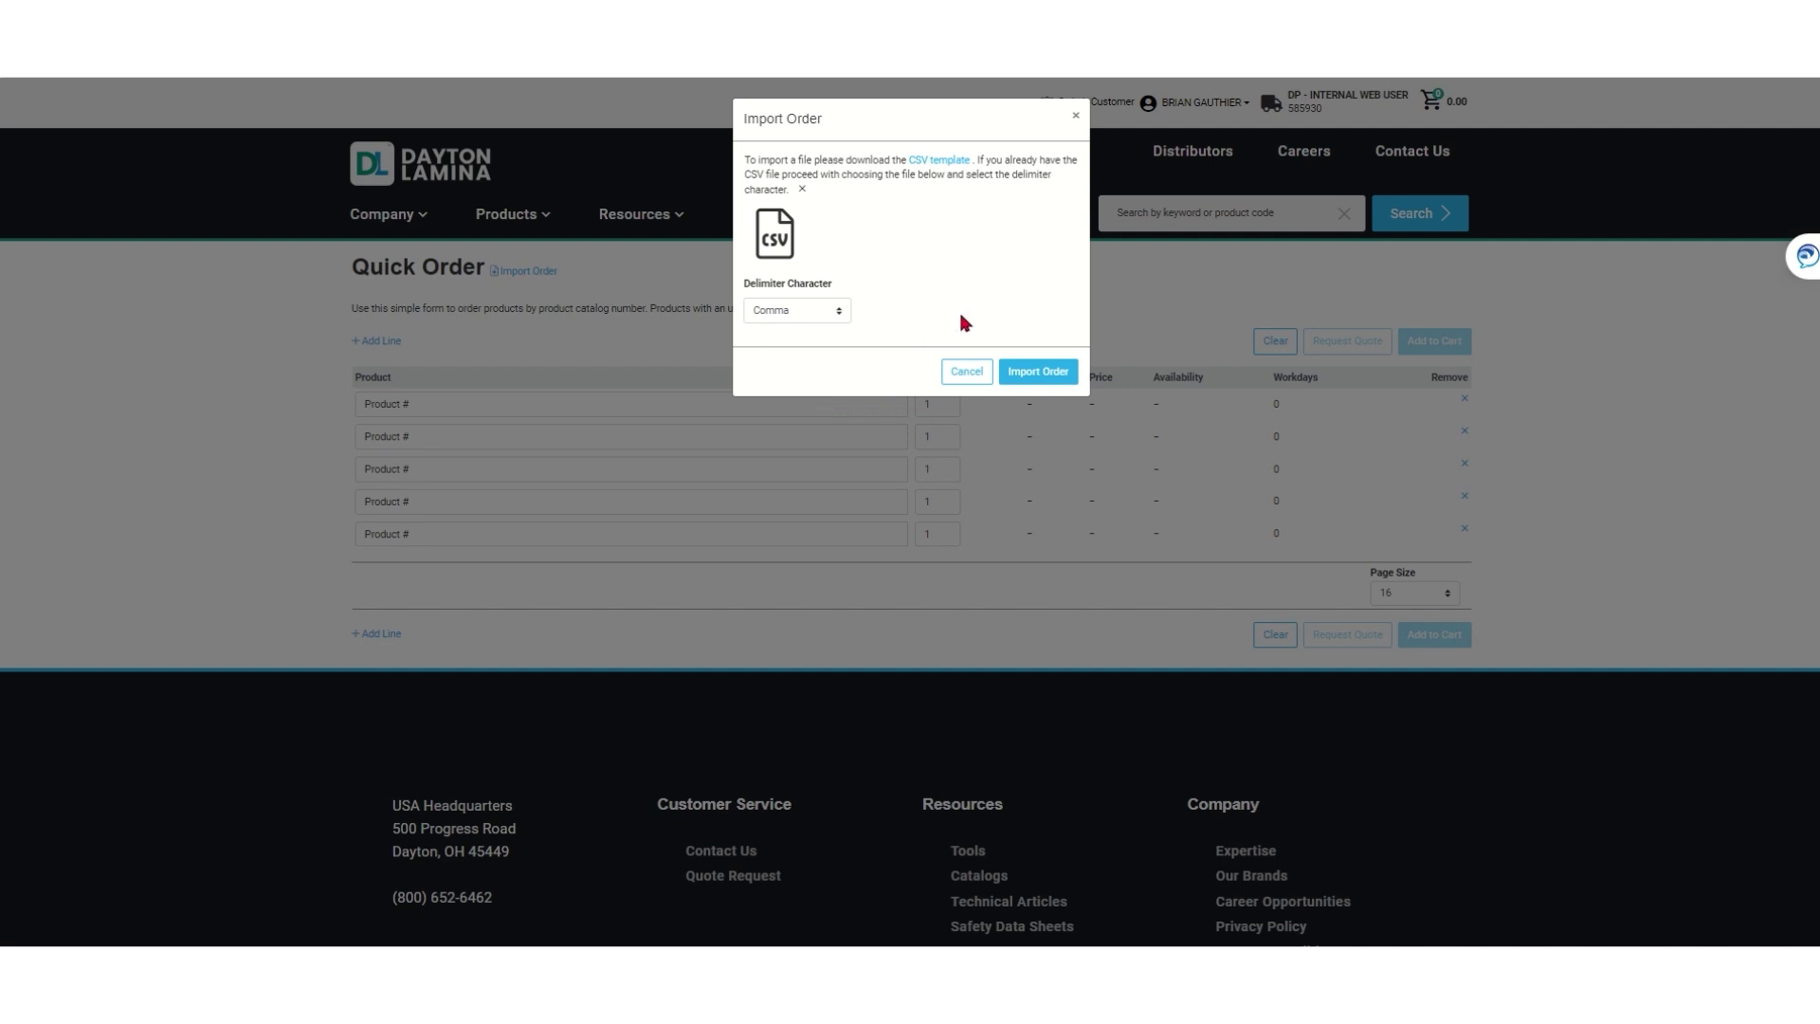
pyautogui.click(1052, 376)
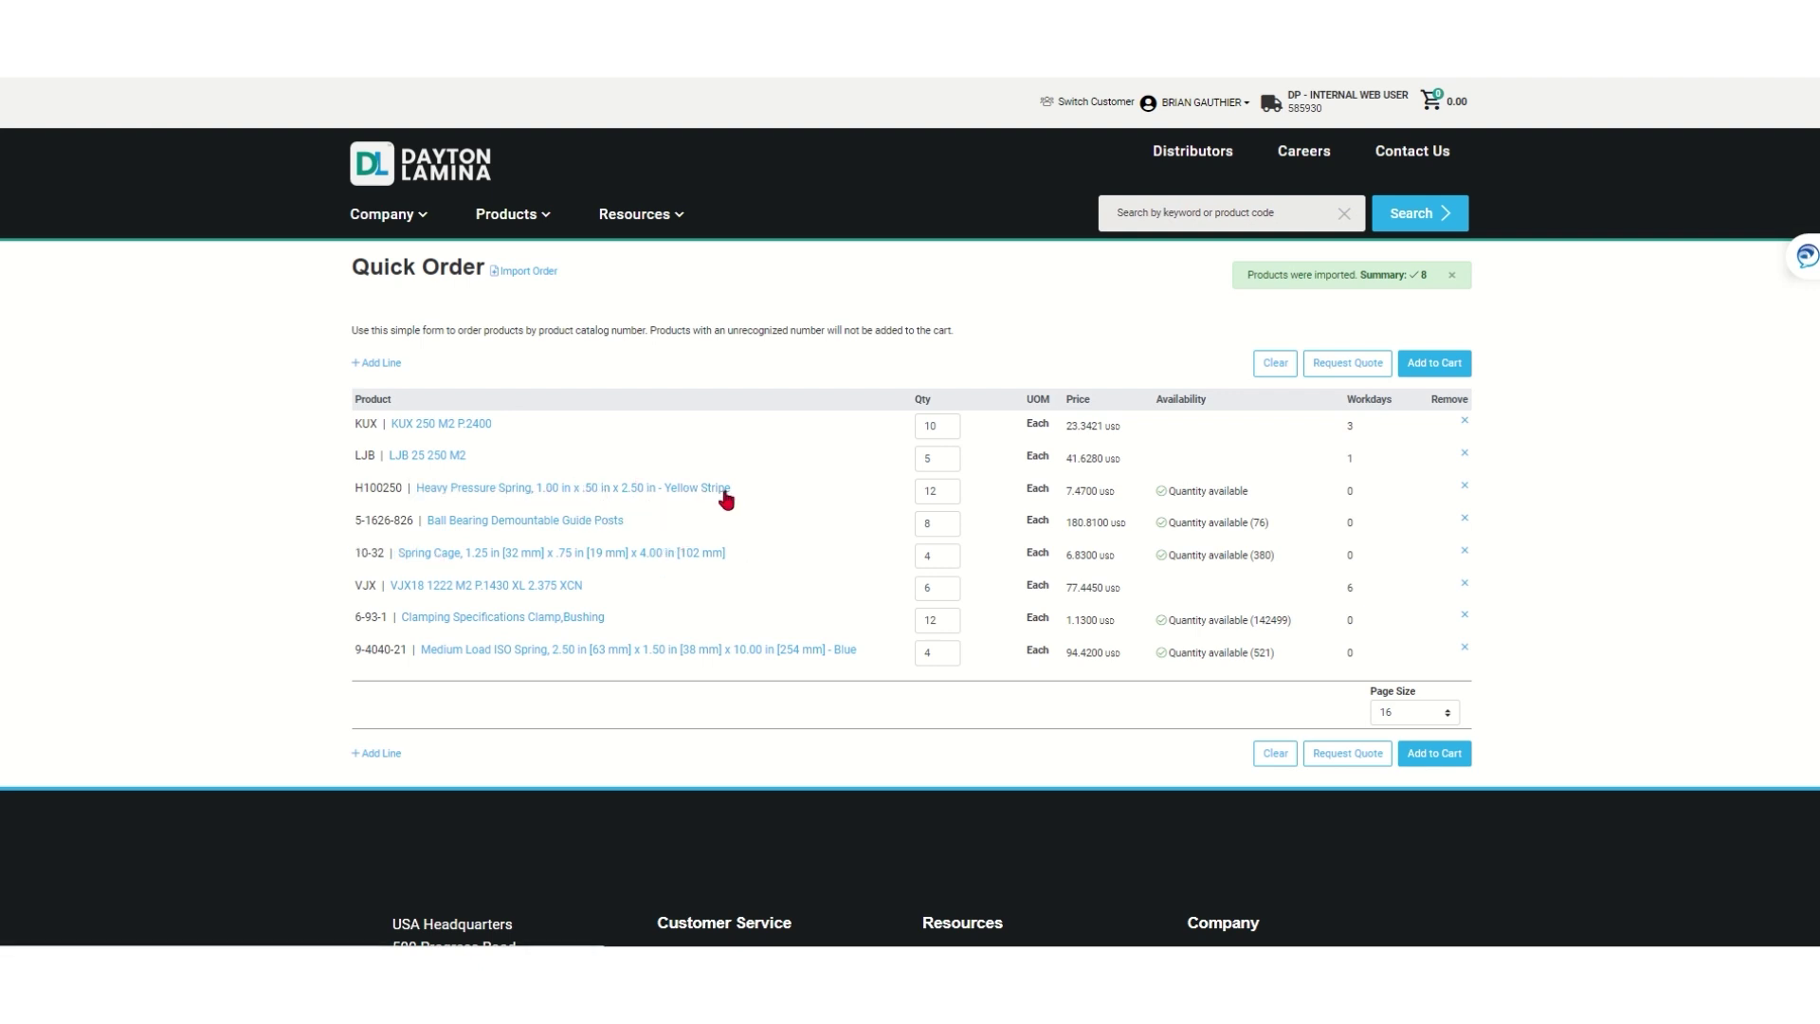
pyautogui.click(1327, 372)
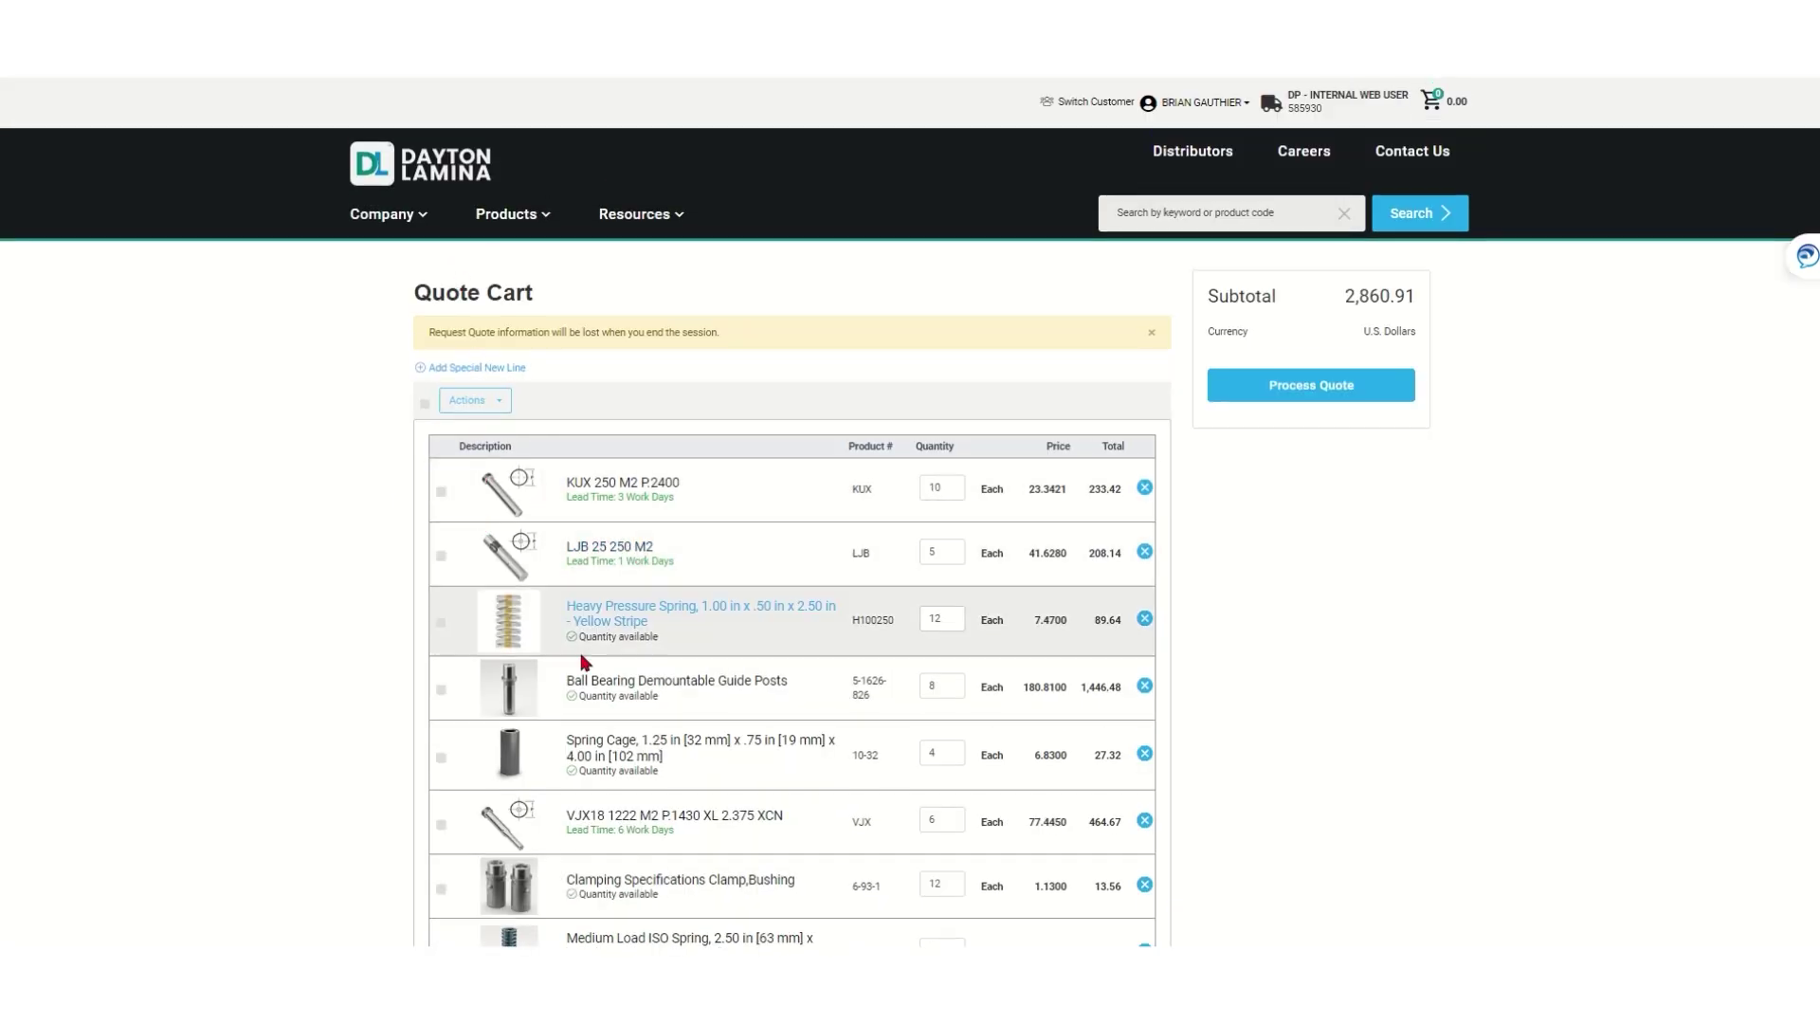
# Remove the Heavy Pressure Spring line, product H100250, from the quote cart and confirm the deletion
pyautogui.scroll(-2, 484, 720)
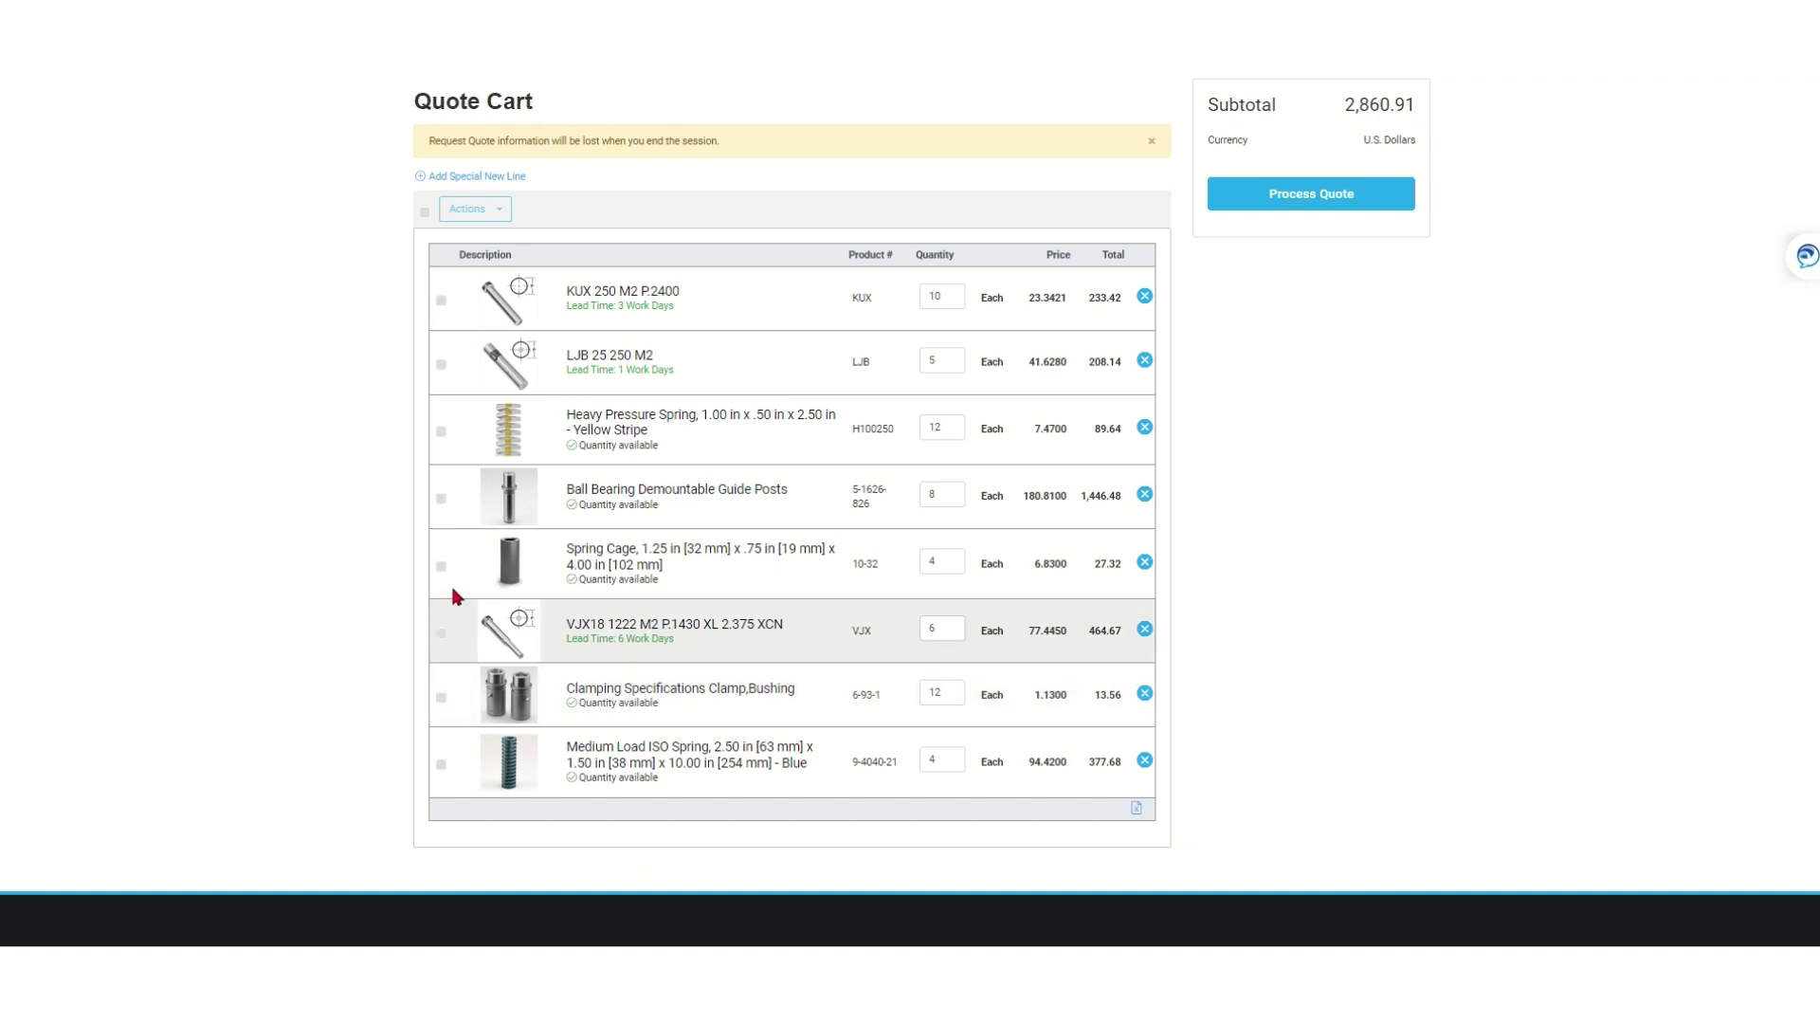
pyautogui.click(440, 432)
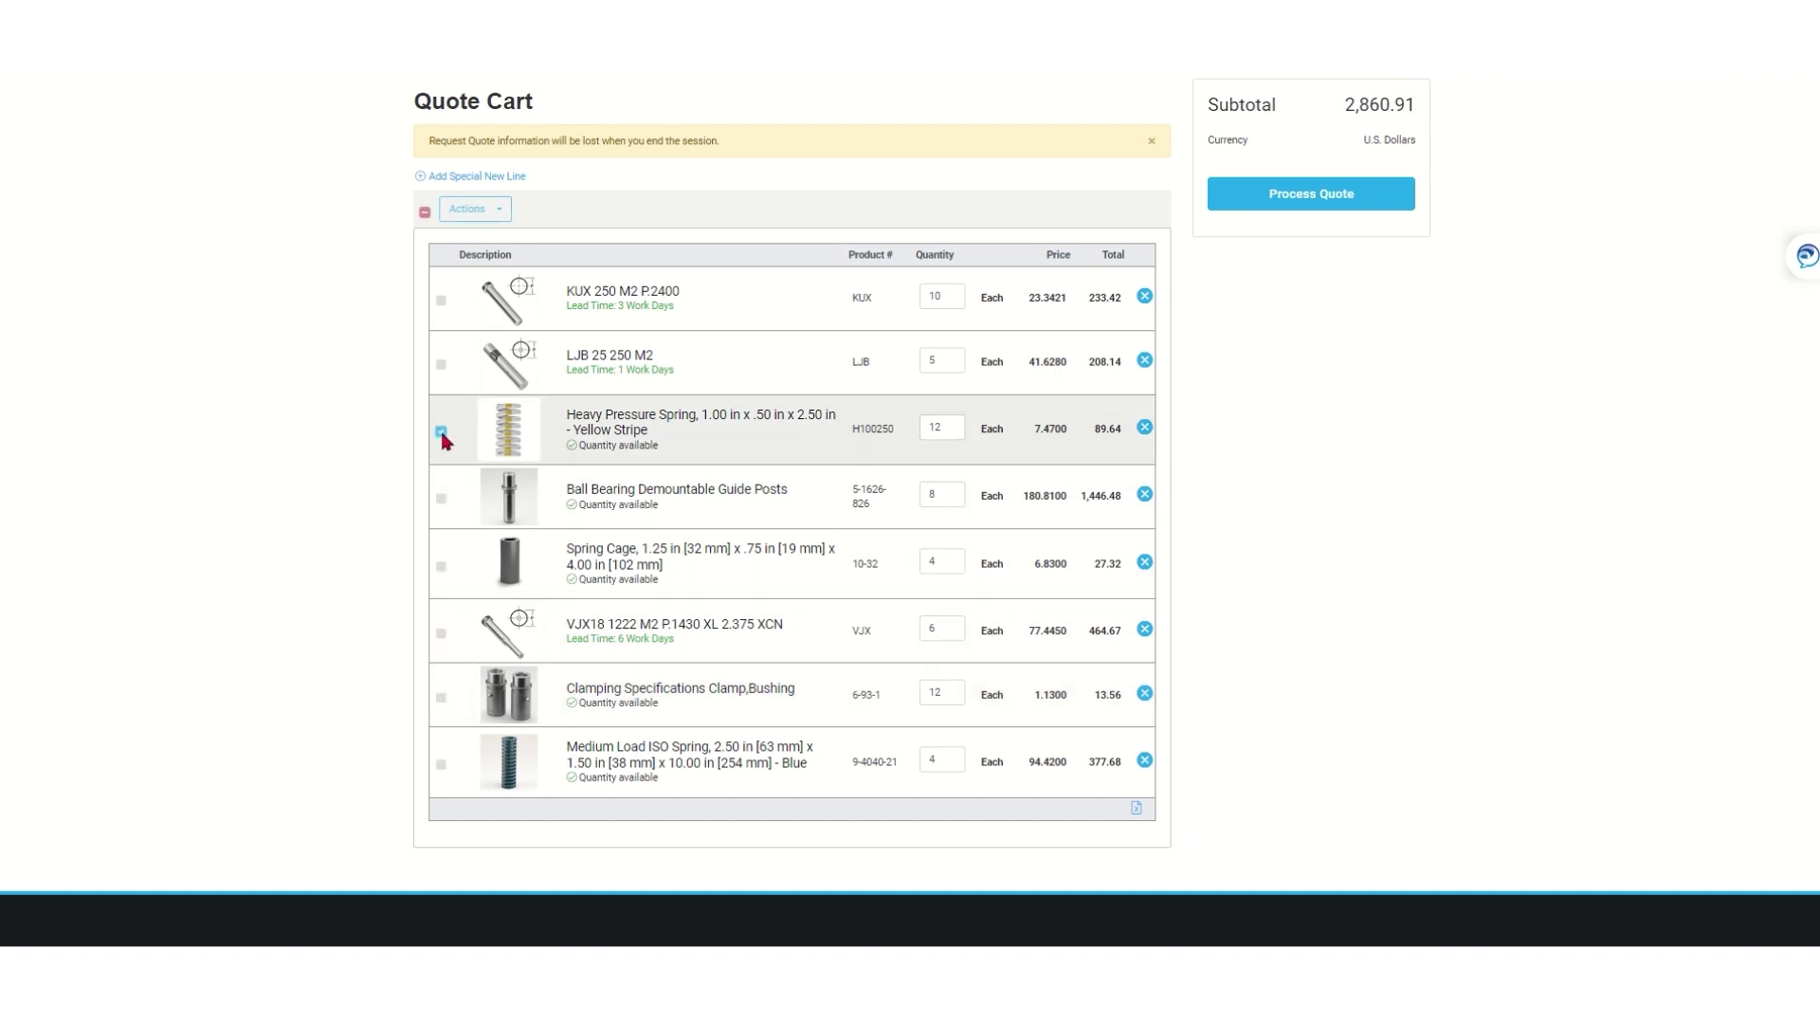
pyautogui.scroll(1, 465, 440)
pyautogui.click(477, 320)
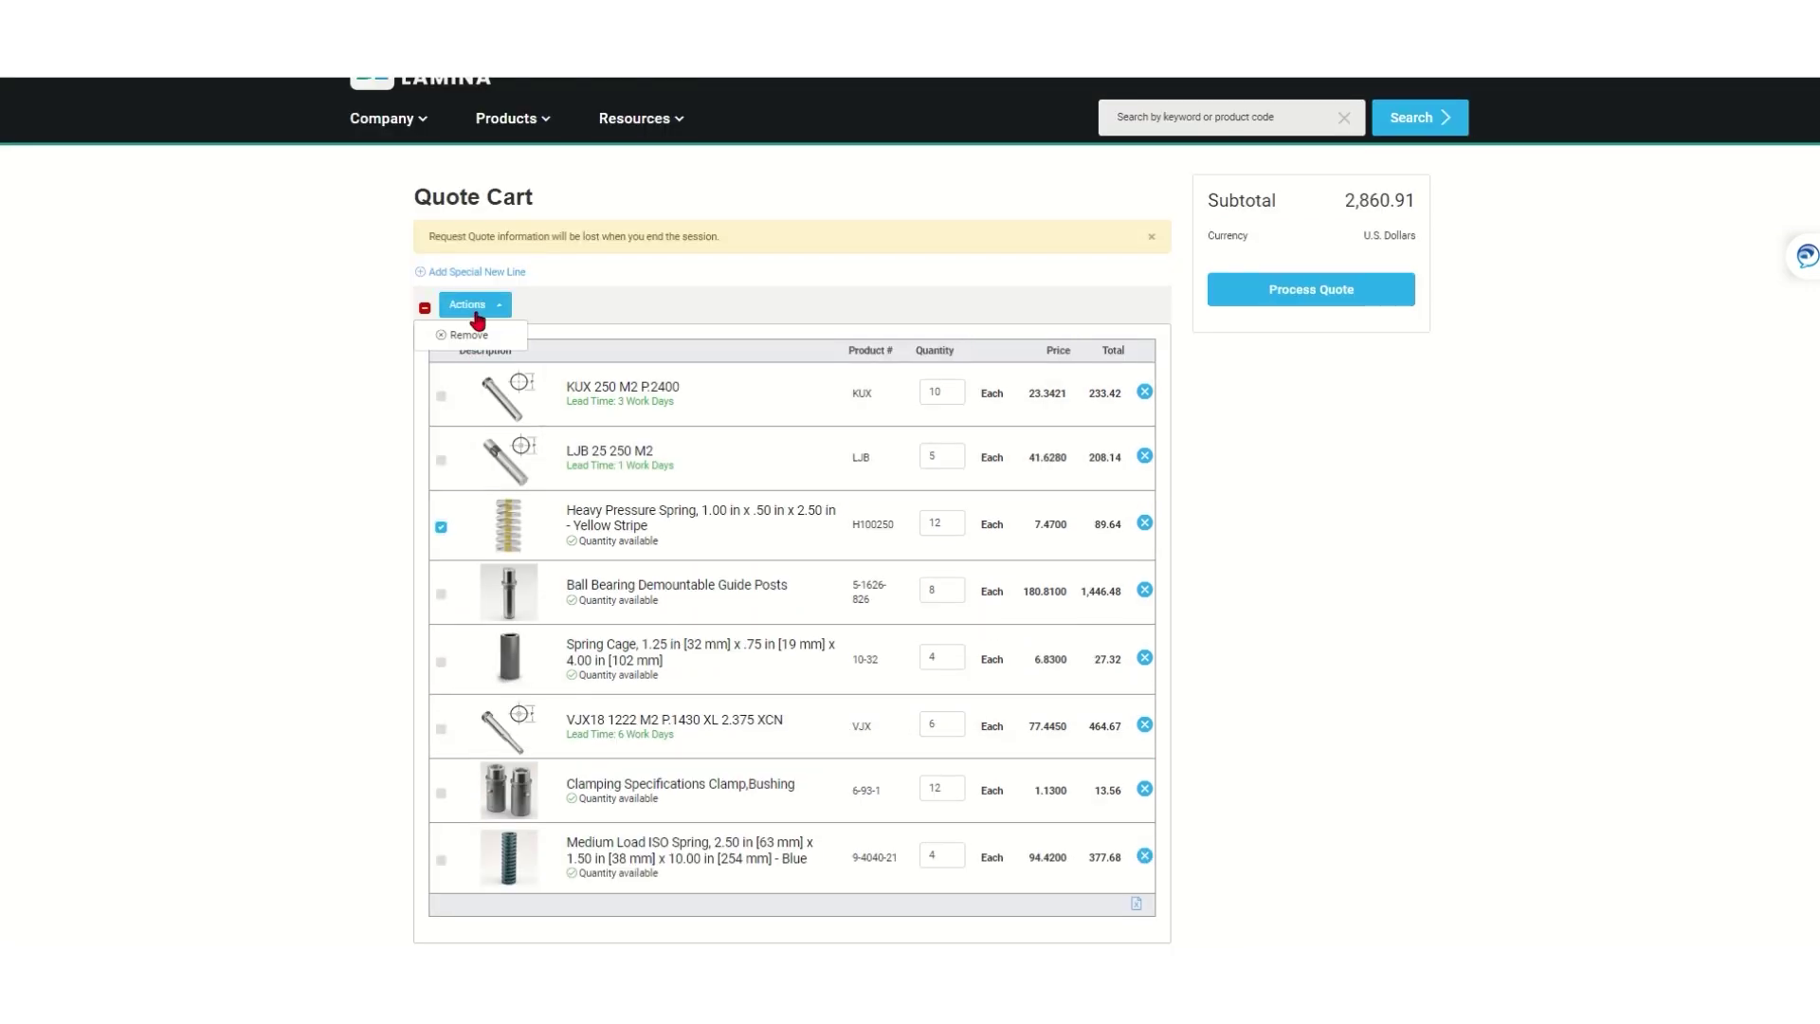
pyautogui.click(477, 341)
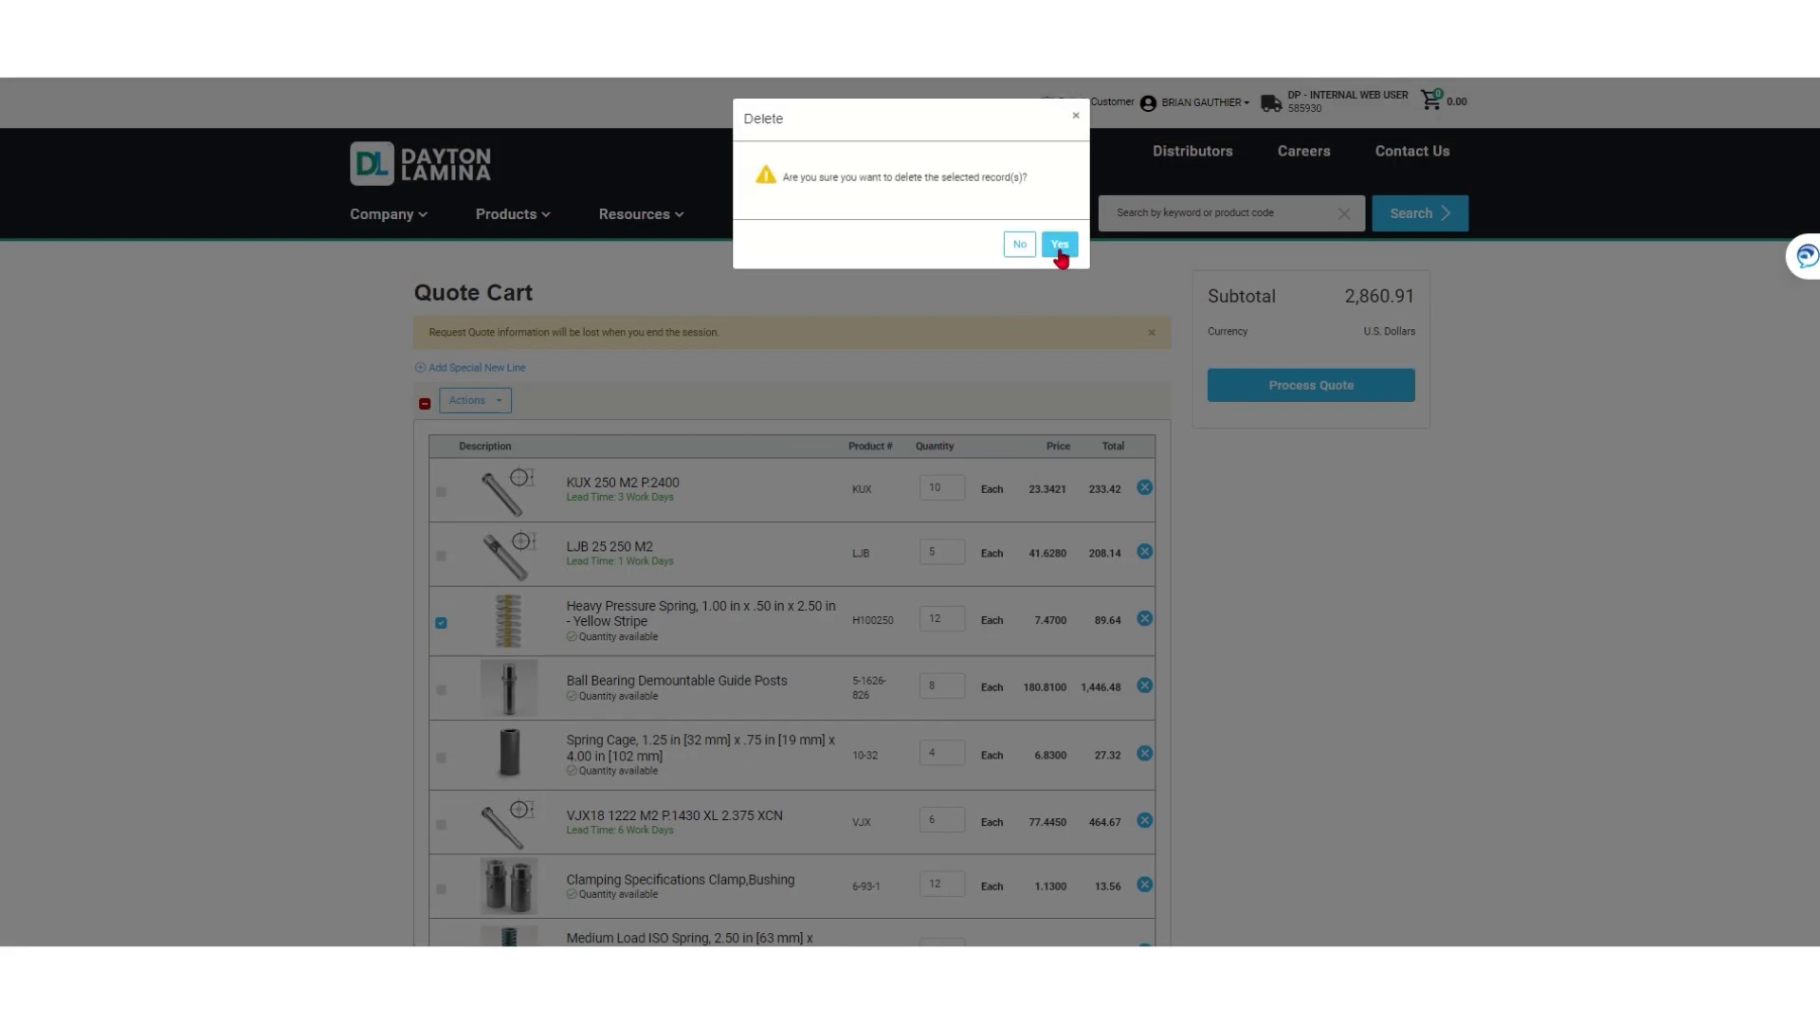
pyautogui.click(1060, 249)
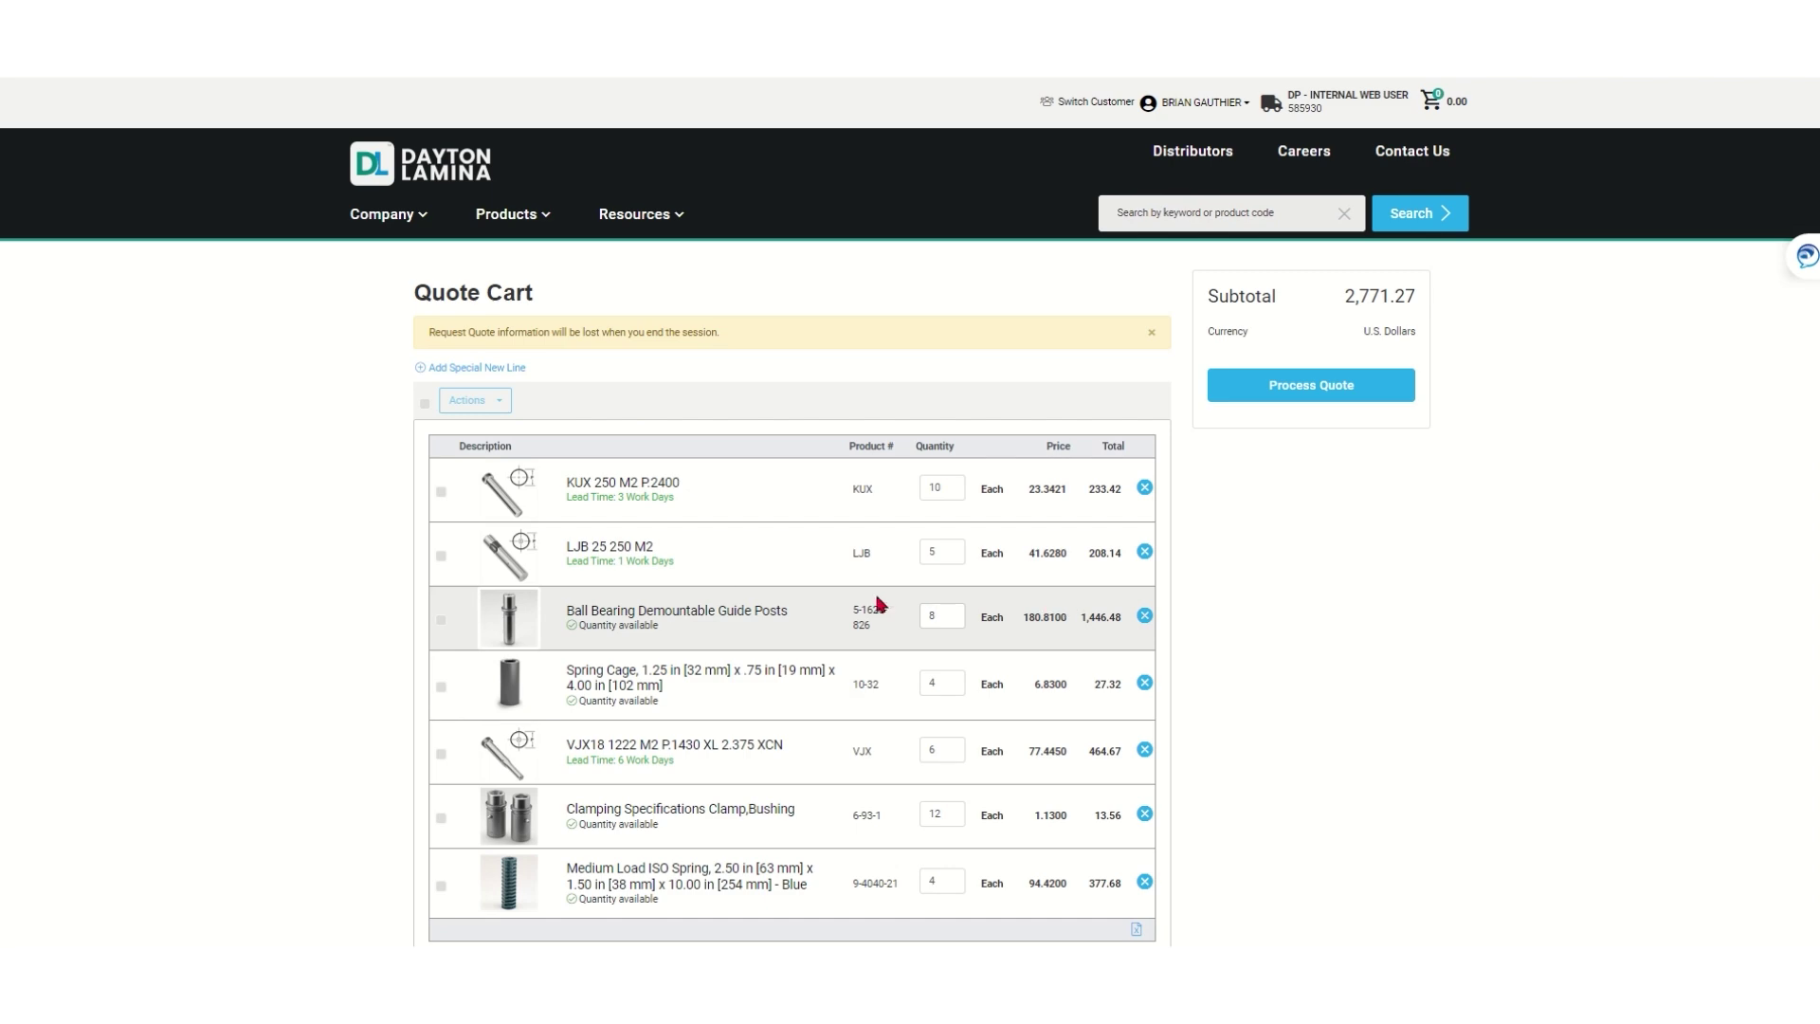
# Process the quote for the remaining cart items with QUOTE 2 as the customer RFQ number, and place it
pyautogui.scroll(-5, 953, 618)
pyautogui.scroll(5, 955, 652)
pyautogui.click(1266, 392)
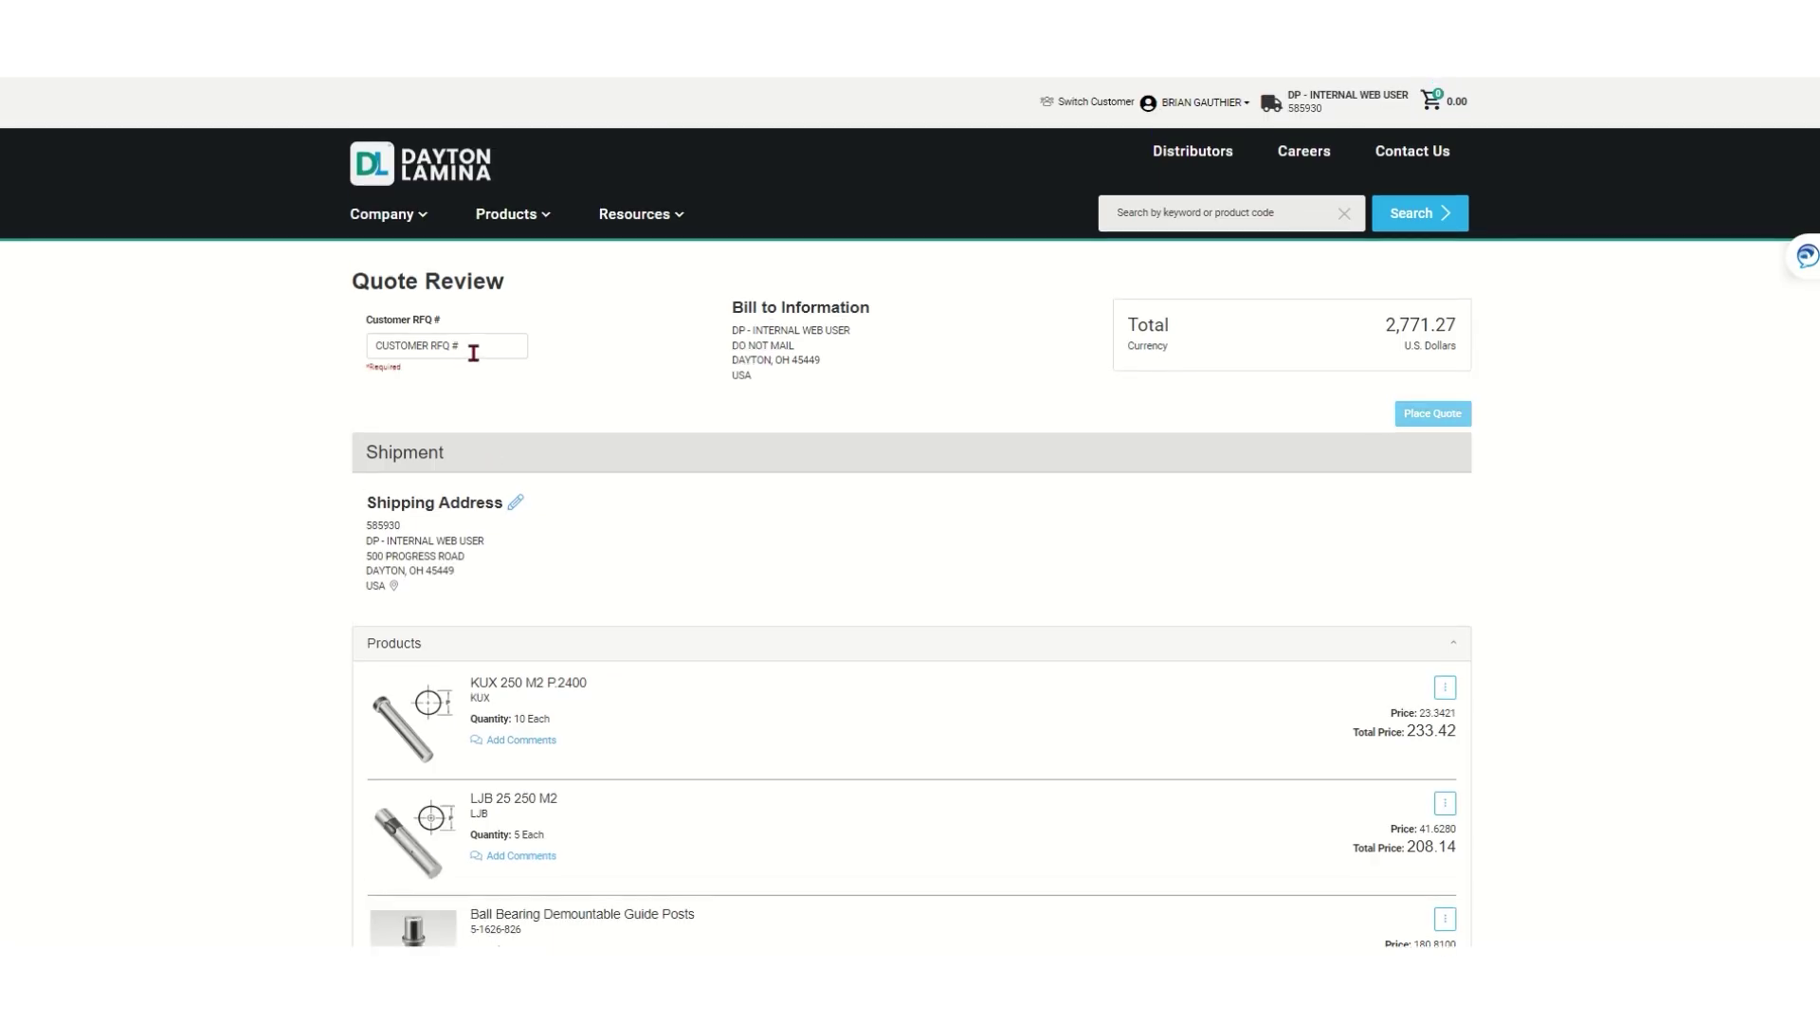
pyautogui.click(473, 353)
pyautogui.write('QUOTE 2')
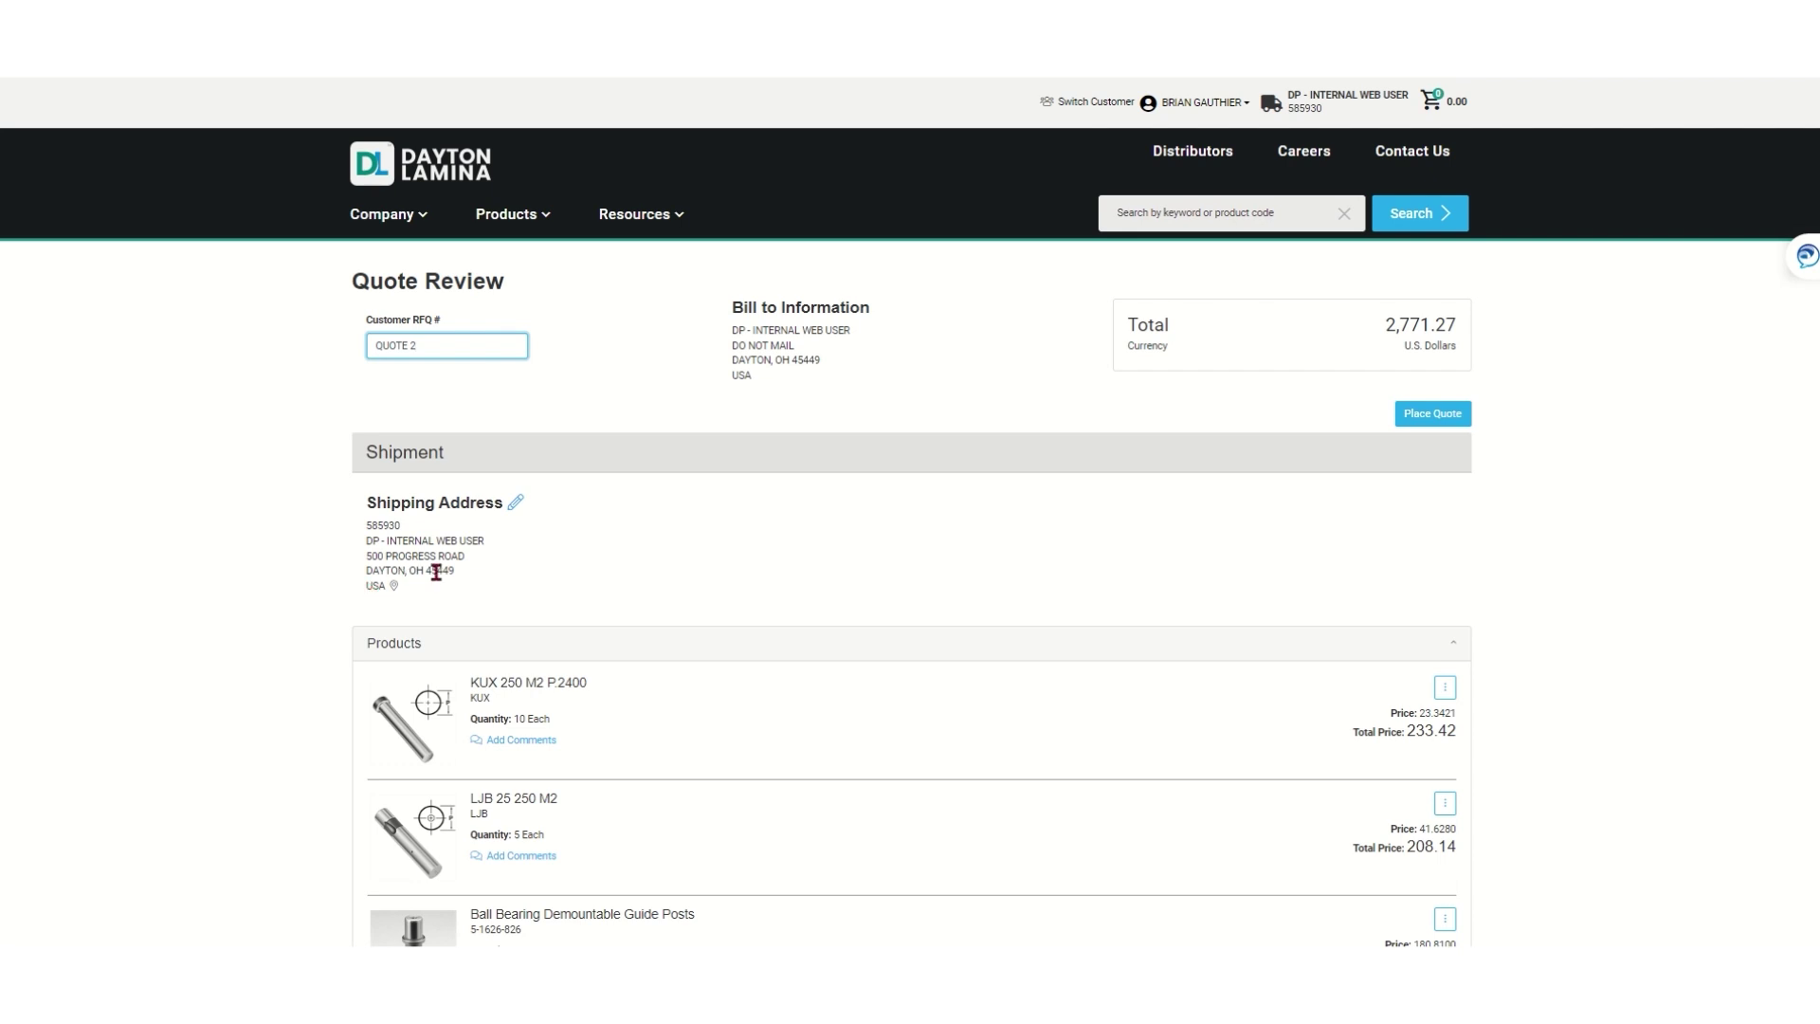
pyautogui.scroll(-1, 857, 708)
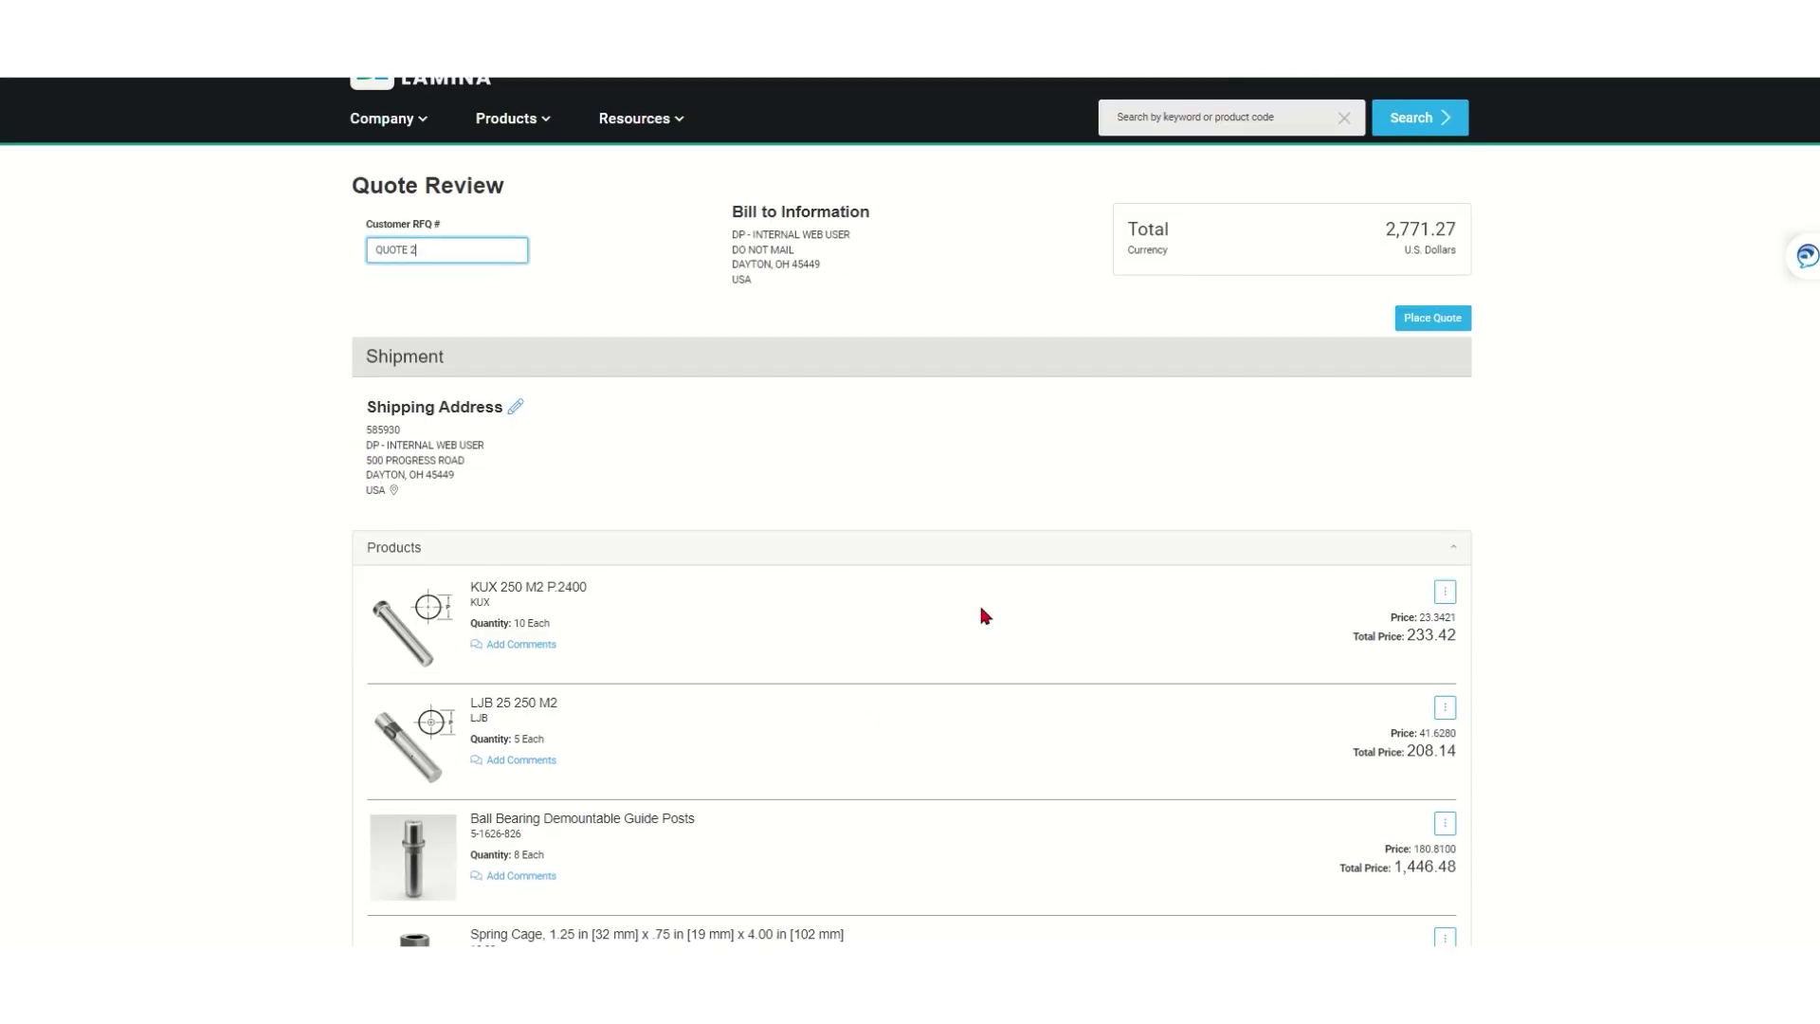
pyautogui.click(1414, 329)
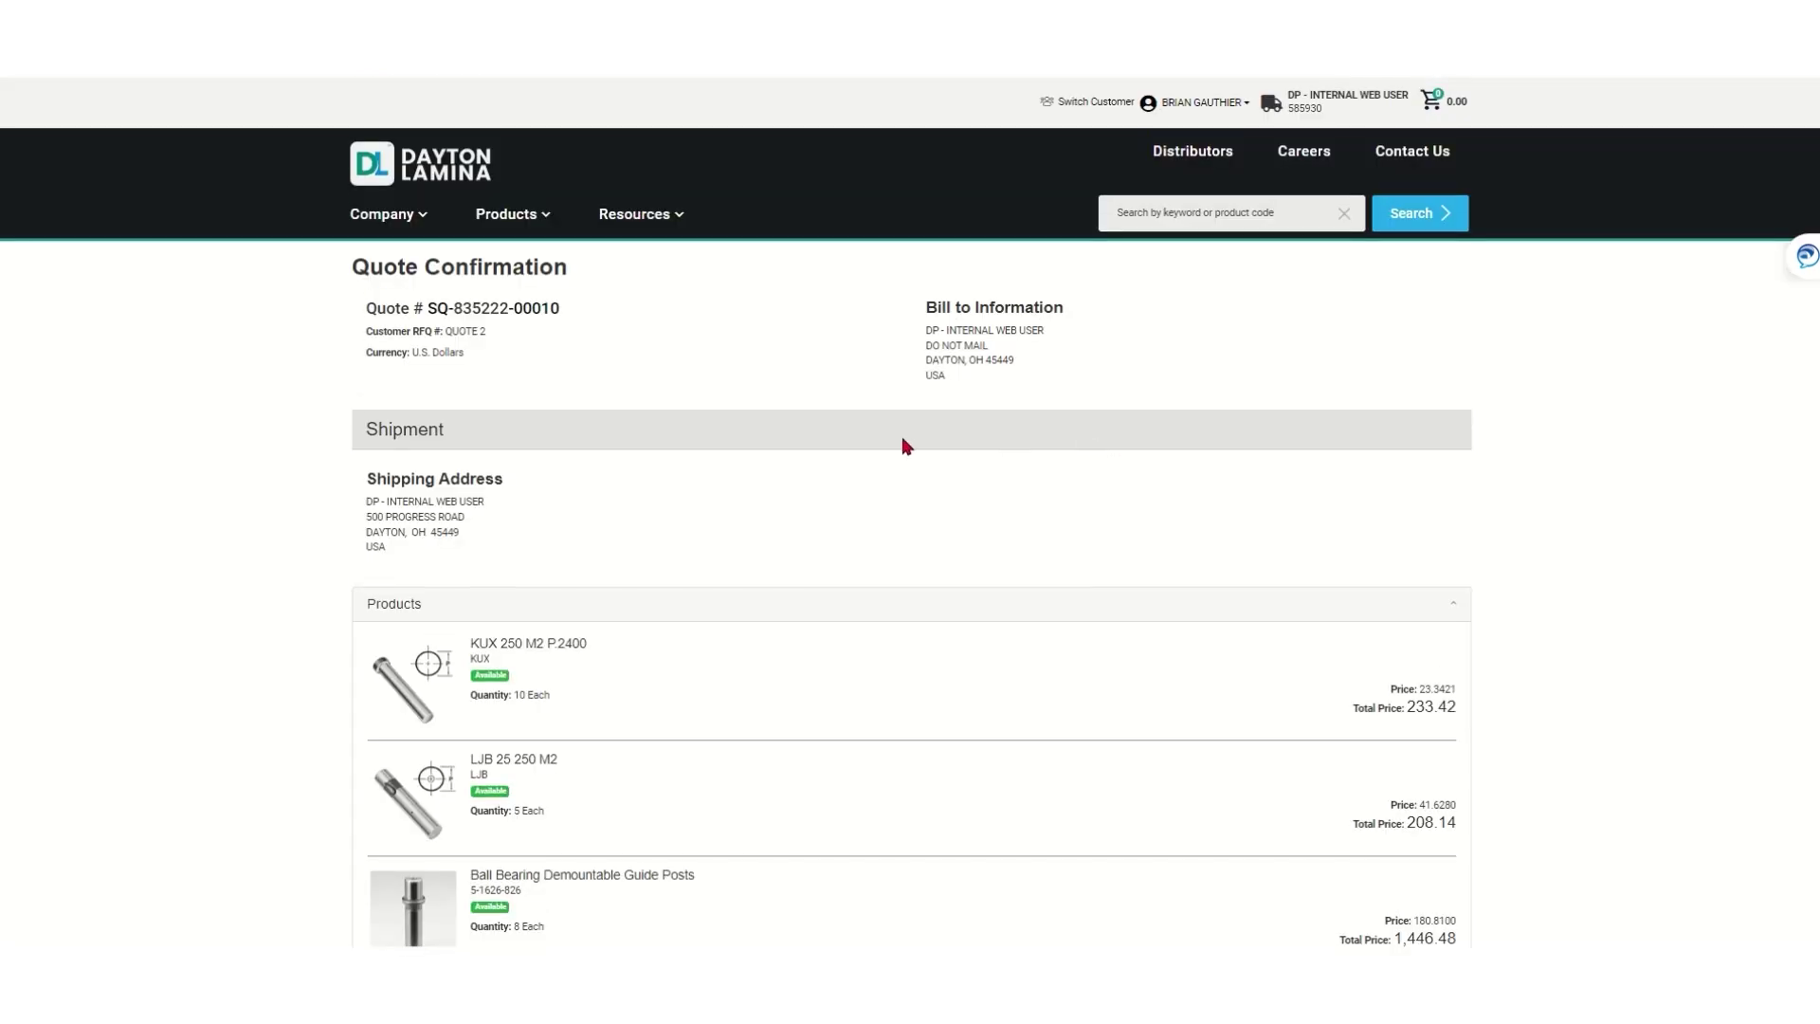
# Check the quote number and the listed products on the quote confirmation
pyautogui.doubleClick(473, 308)
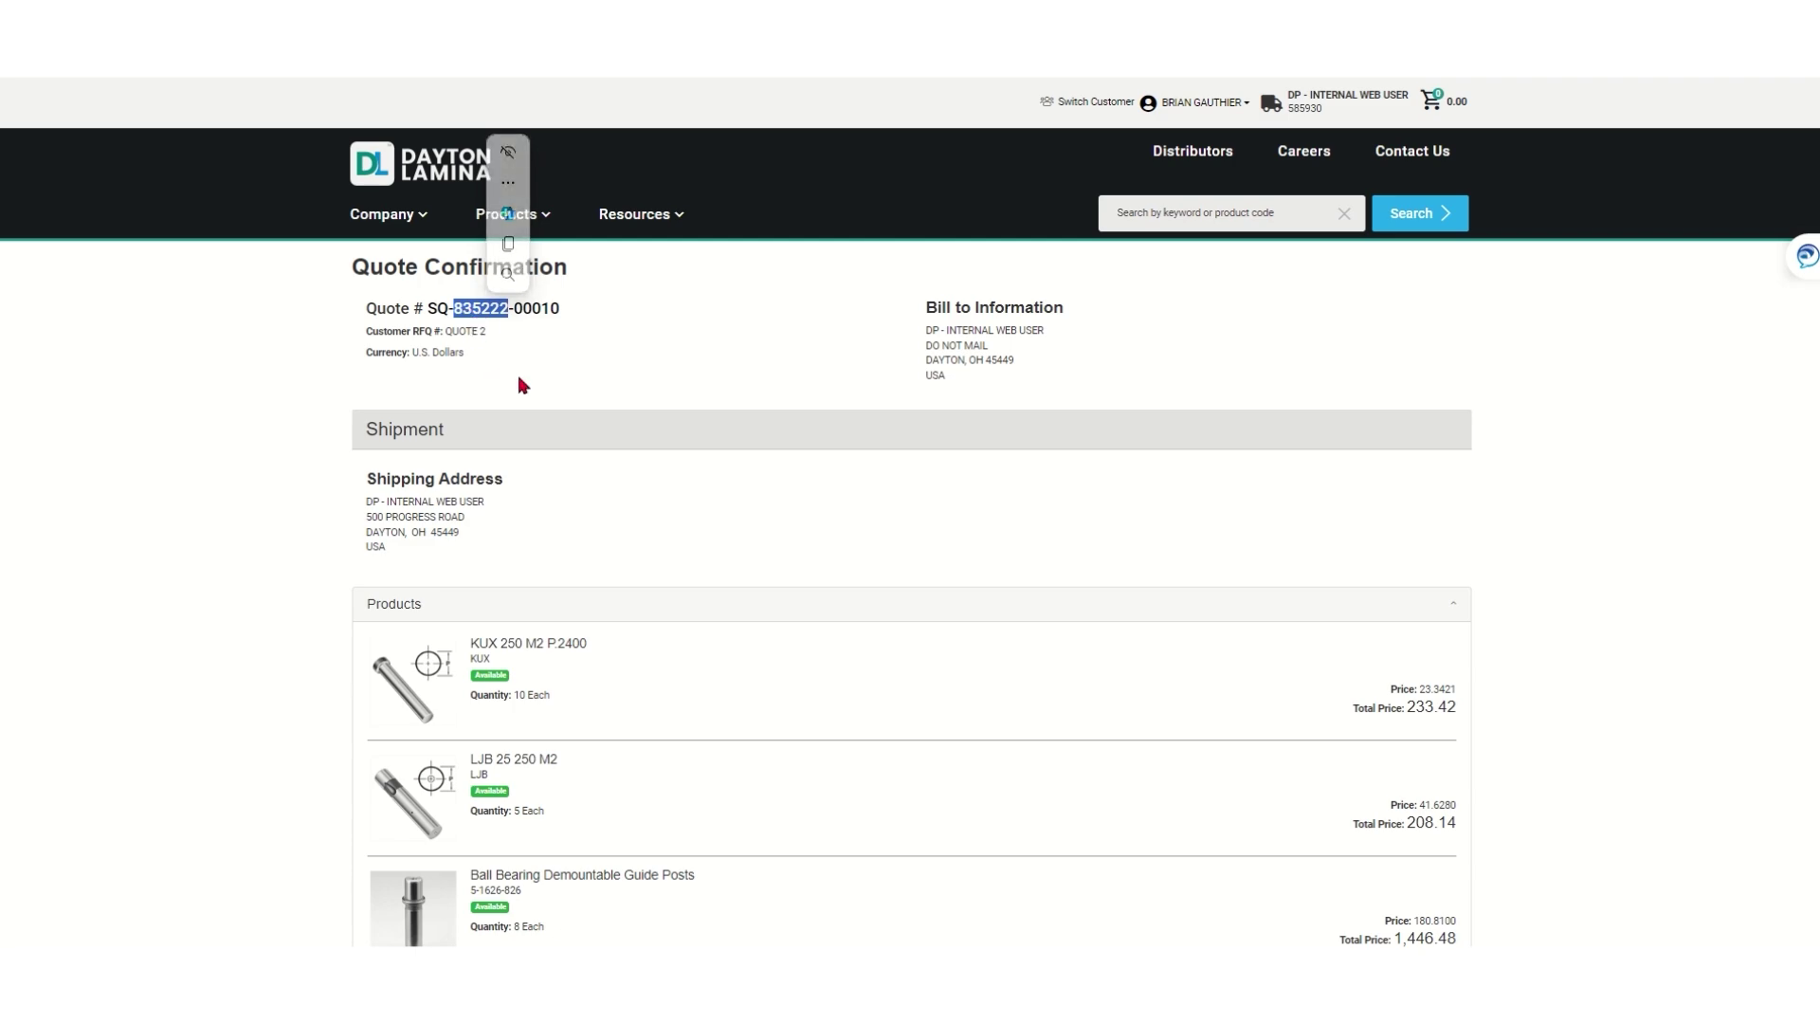
pyautogui.scroll(-7, 730, 541)
pyautogui.scroll(7, 730, 540)
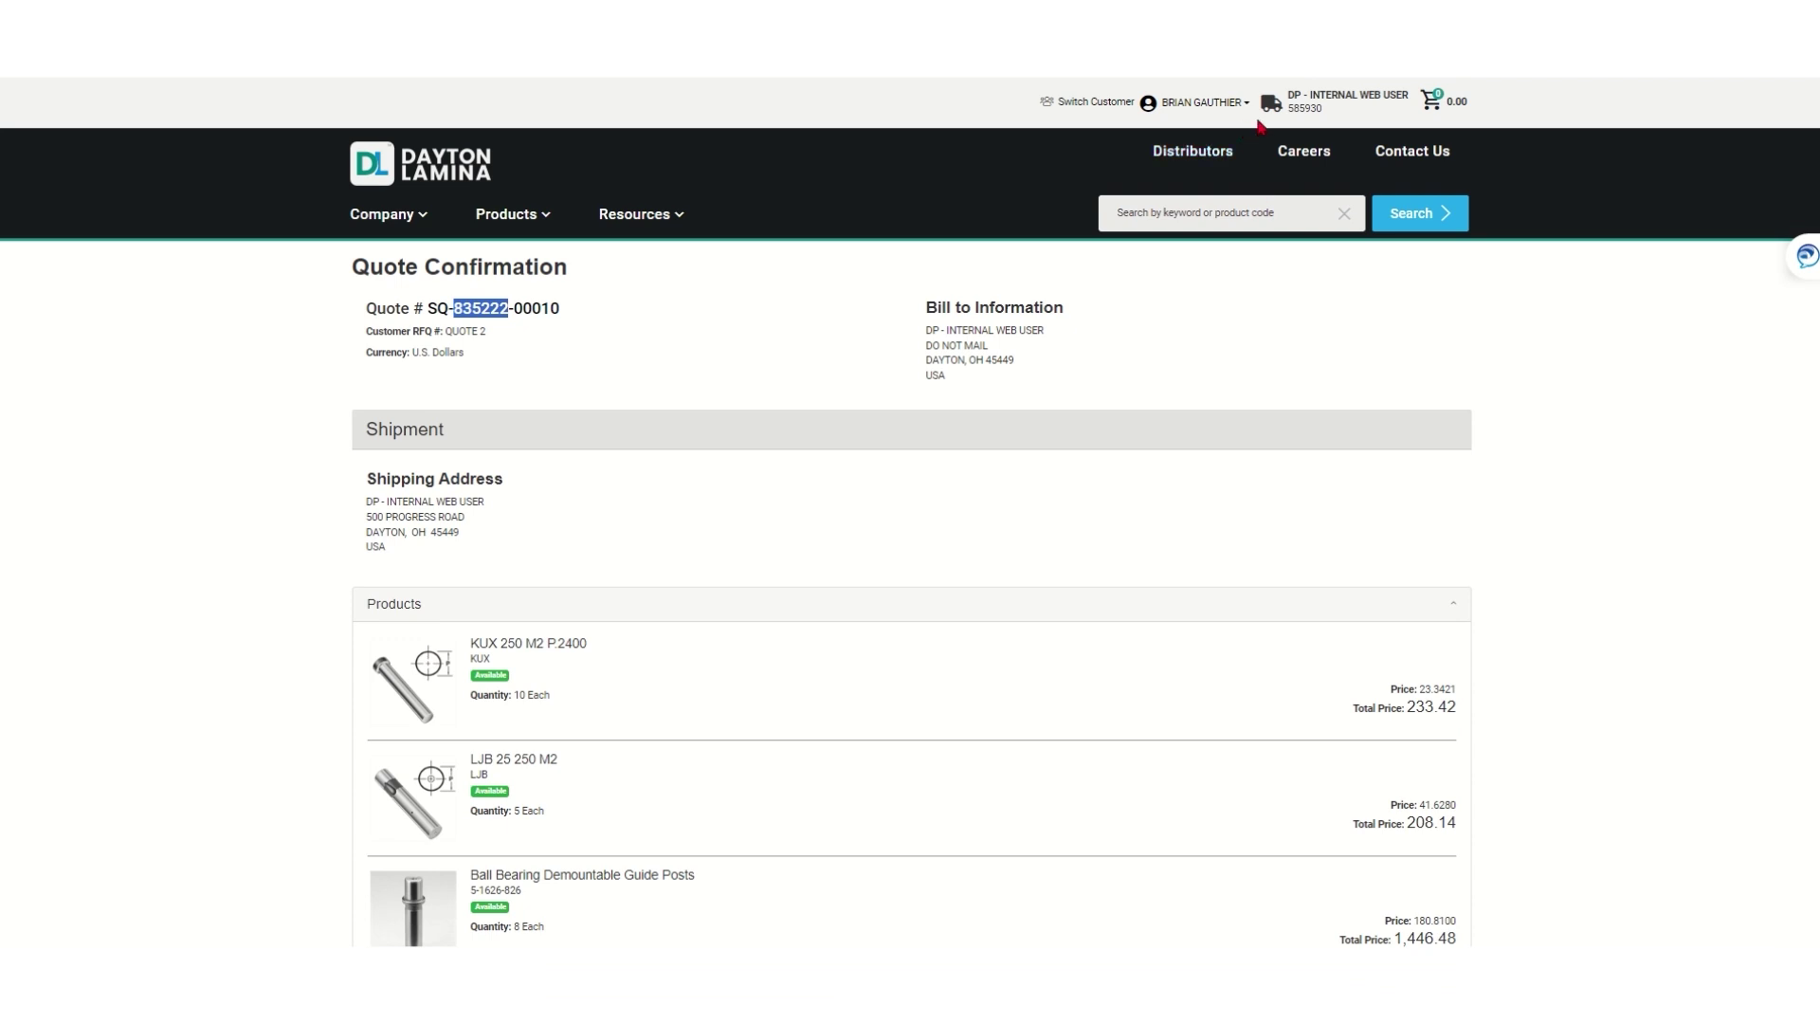
# Open the quote cart and start a new special line with the description 250 PILOT
pyautogui.click(1221, 106)
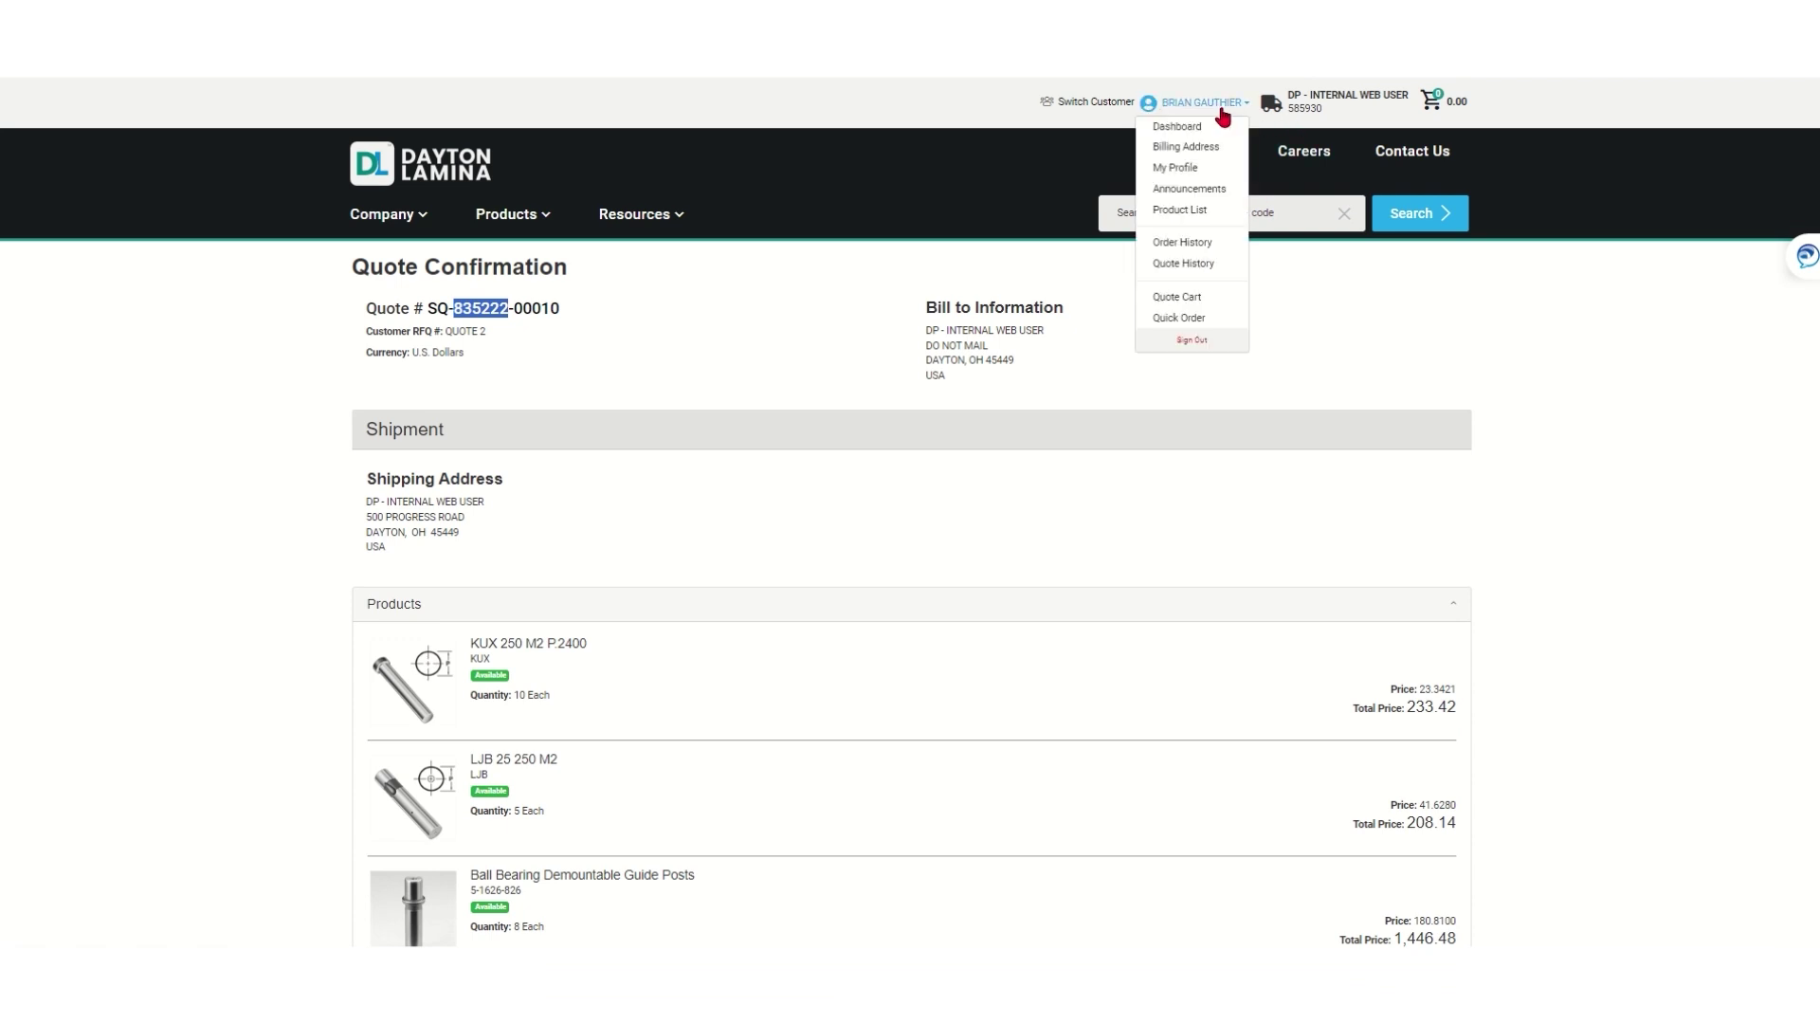
pyautogui.click(1179, 301)
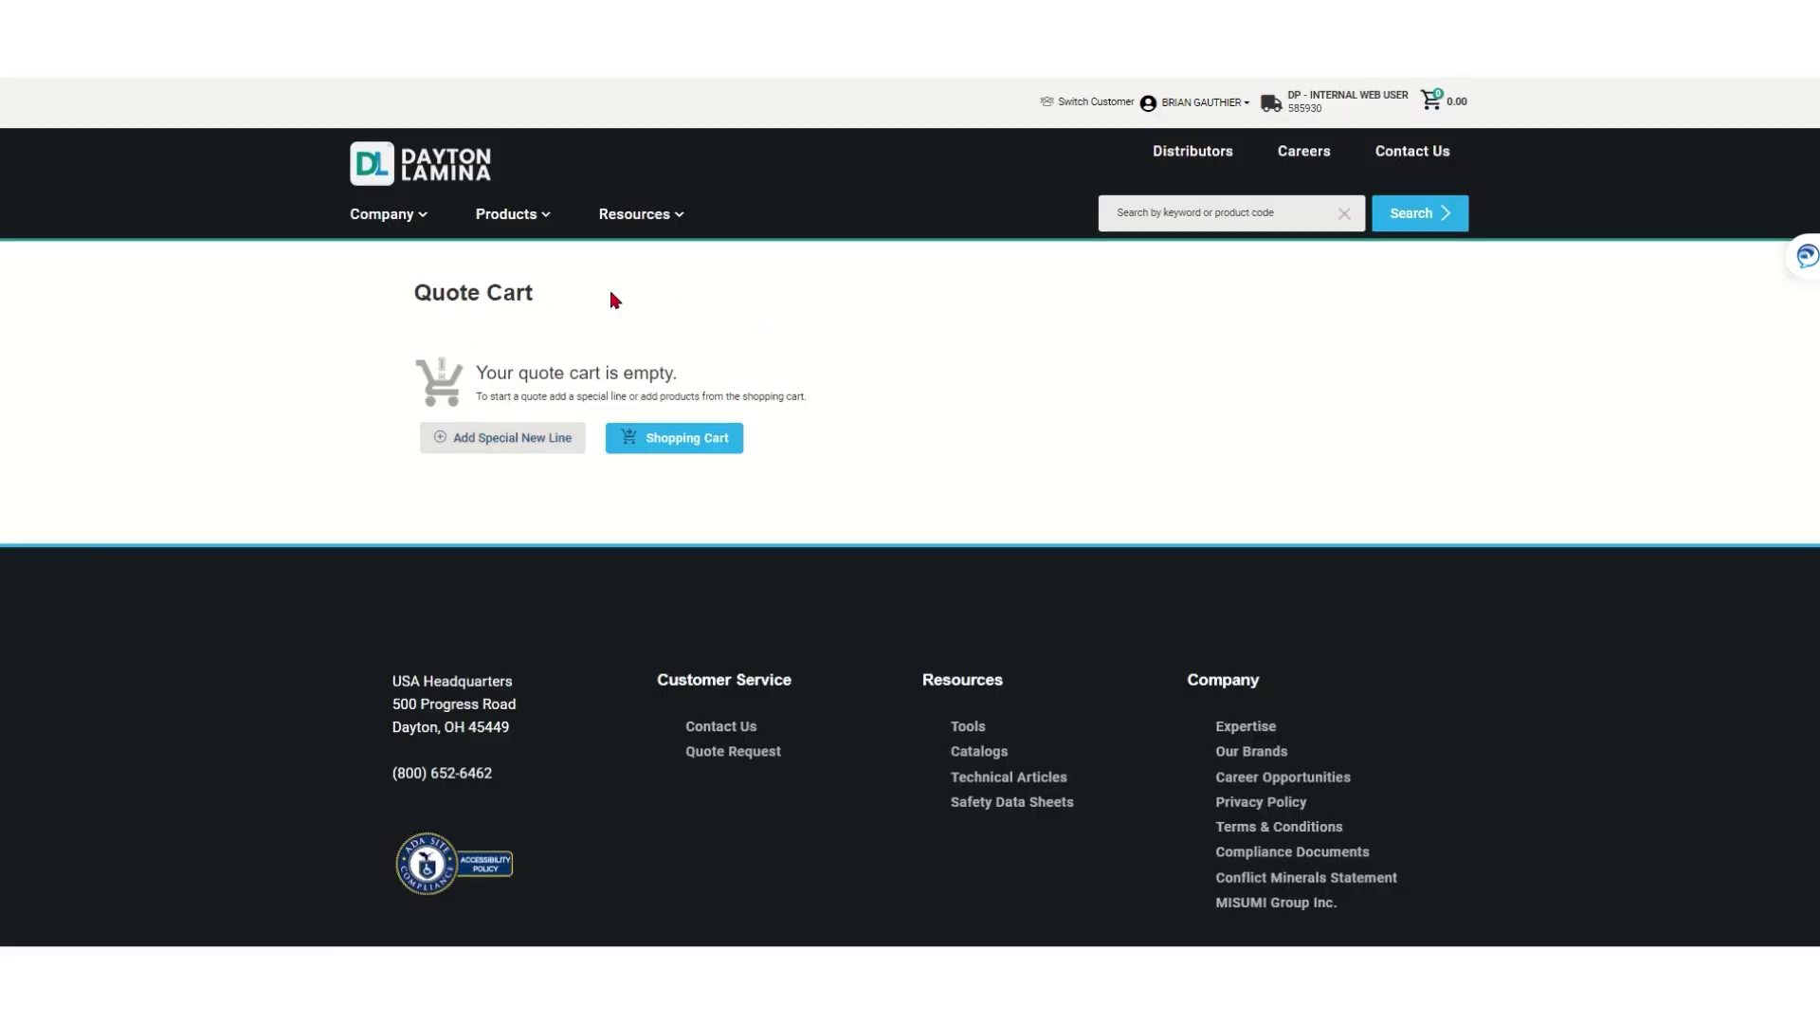
pyautogui.click(478, 446)
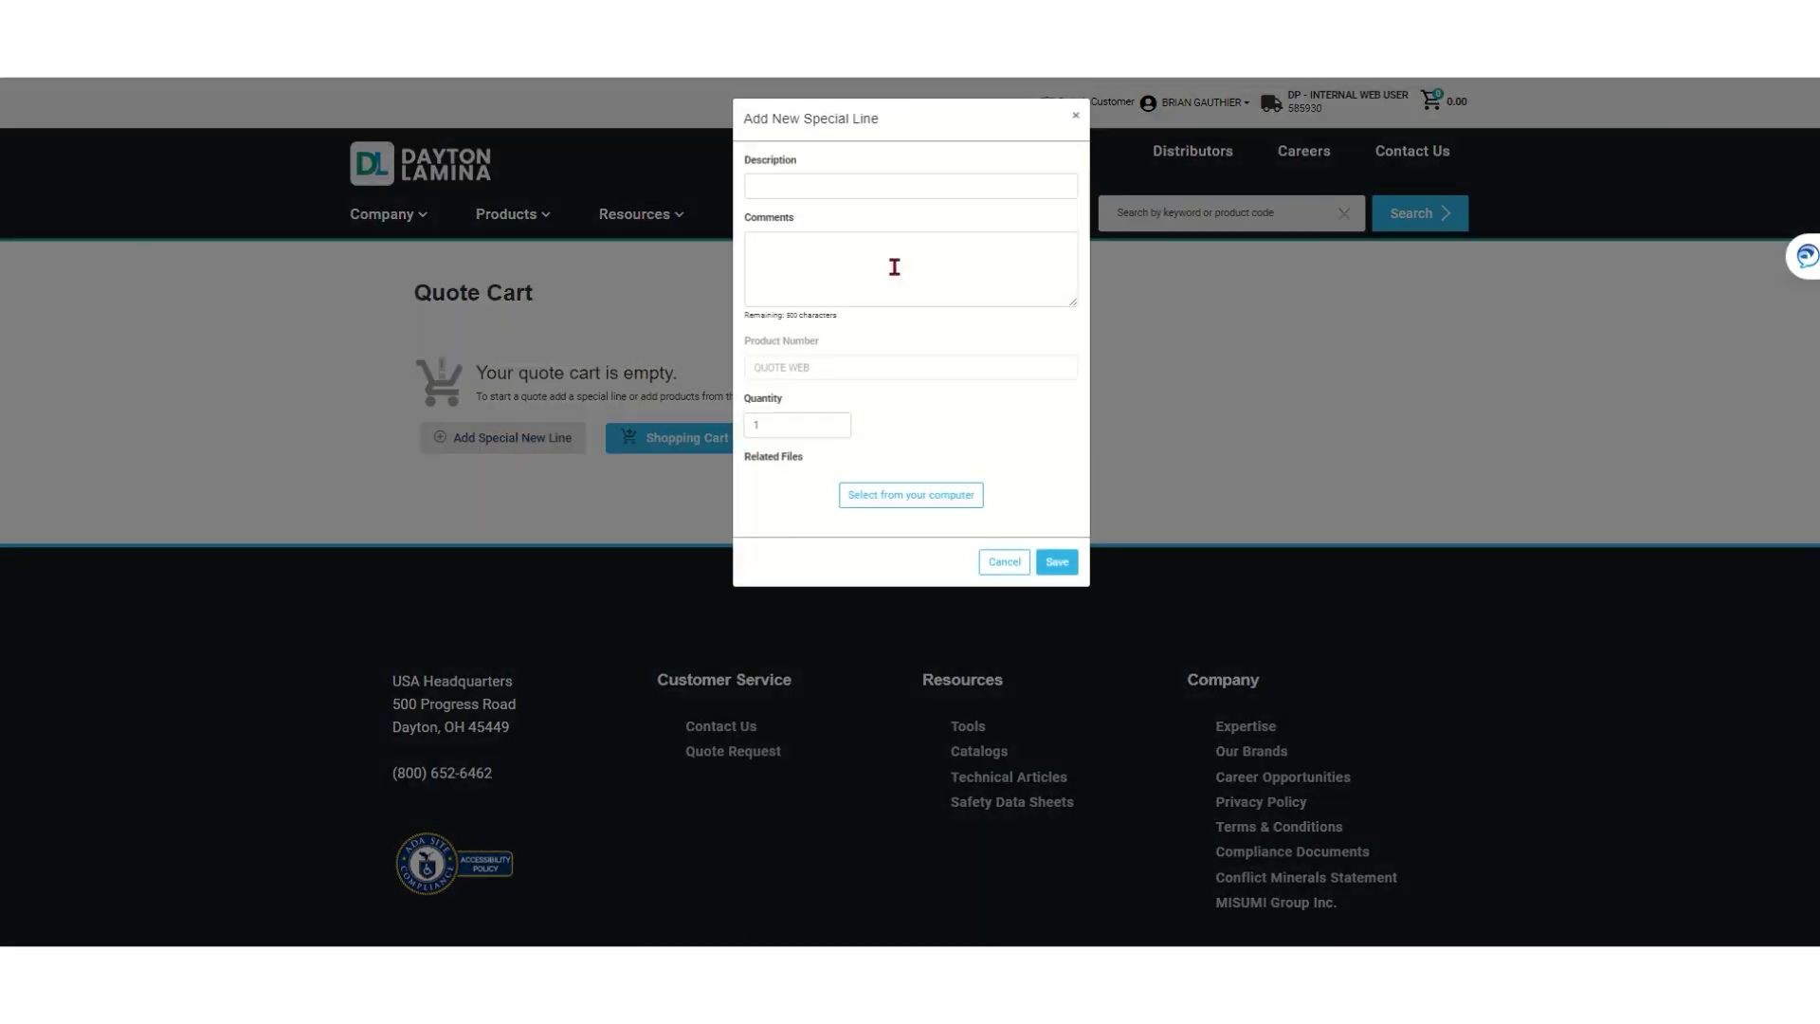
pyautogui.click(847, 187)
pyautogui.write('250 PILOT')
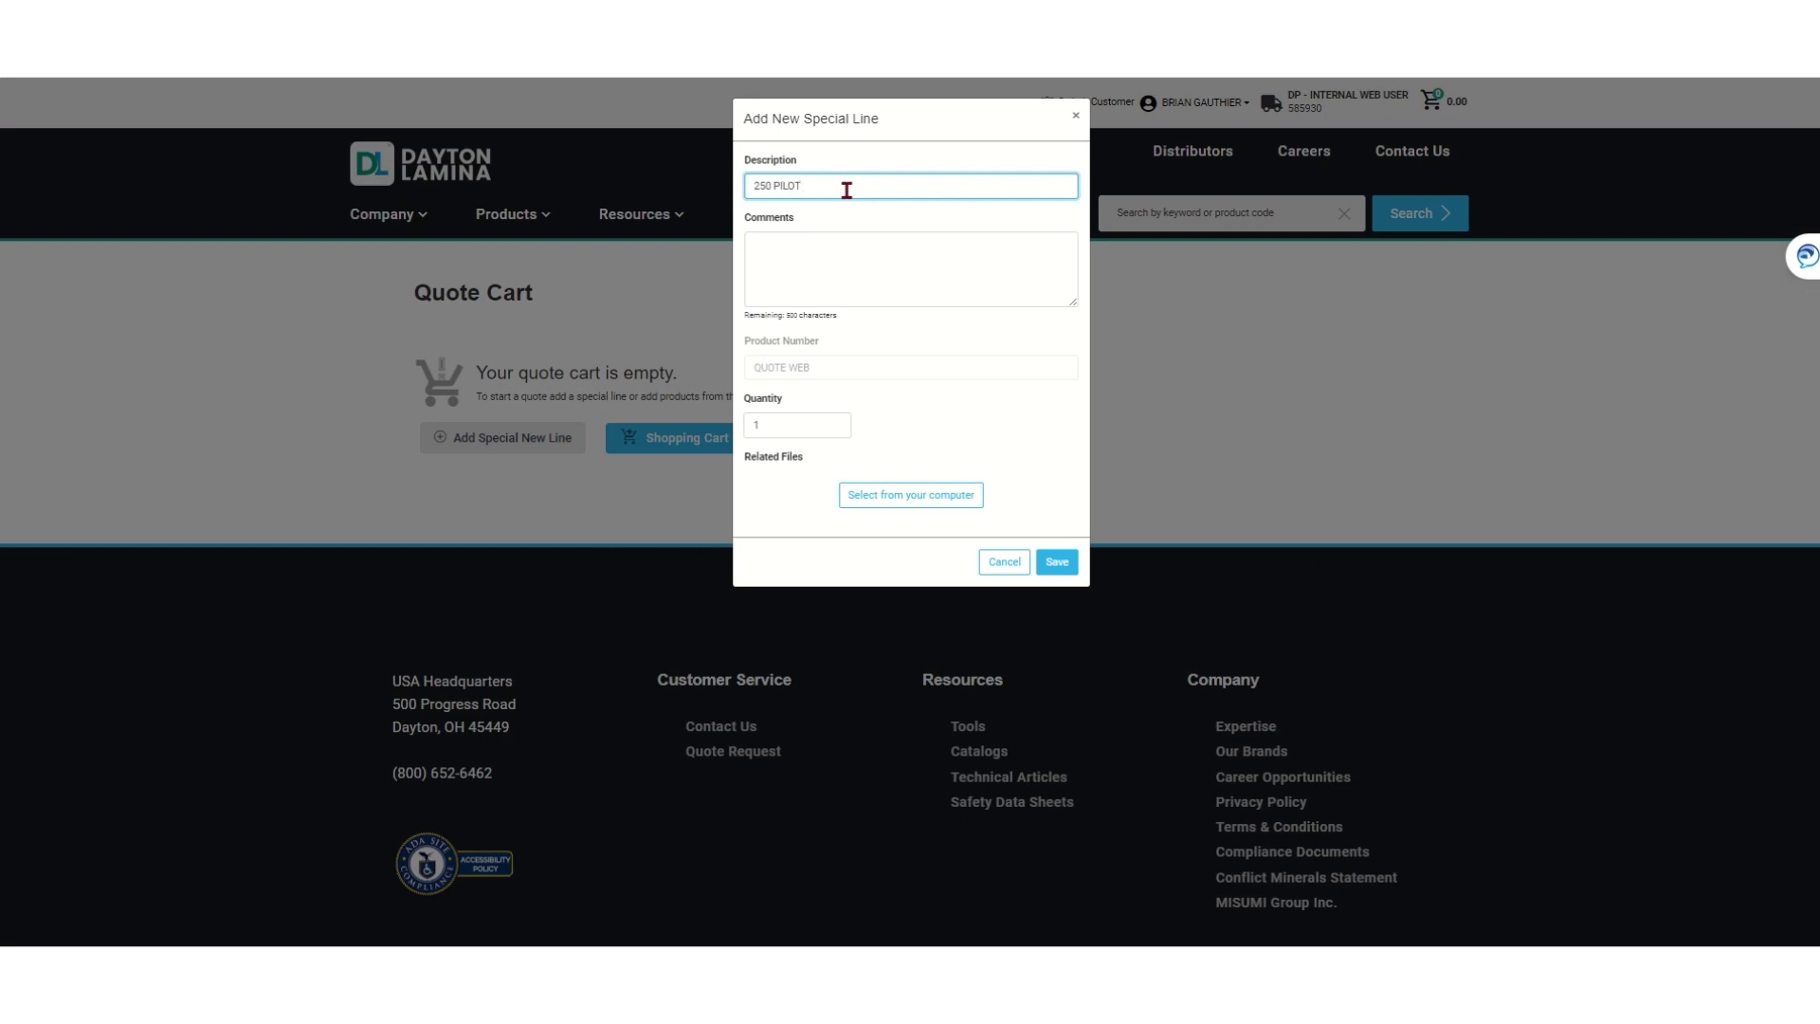
# Add the comment "coating in xnt" to the special line, correcting its spelling, and set the quantity to 10
pyautogui.click(841, 248)
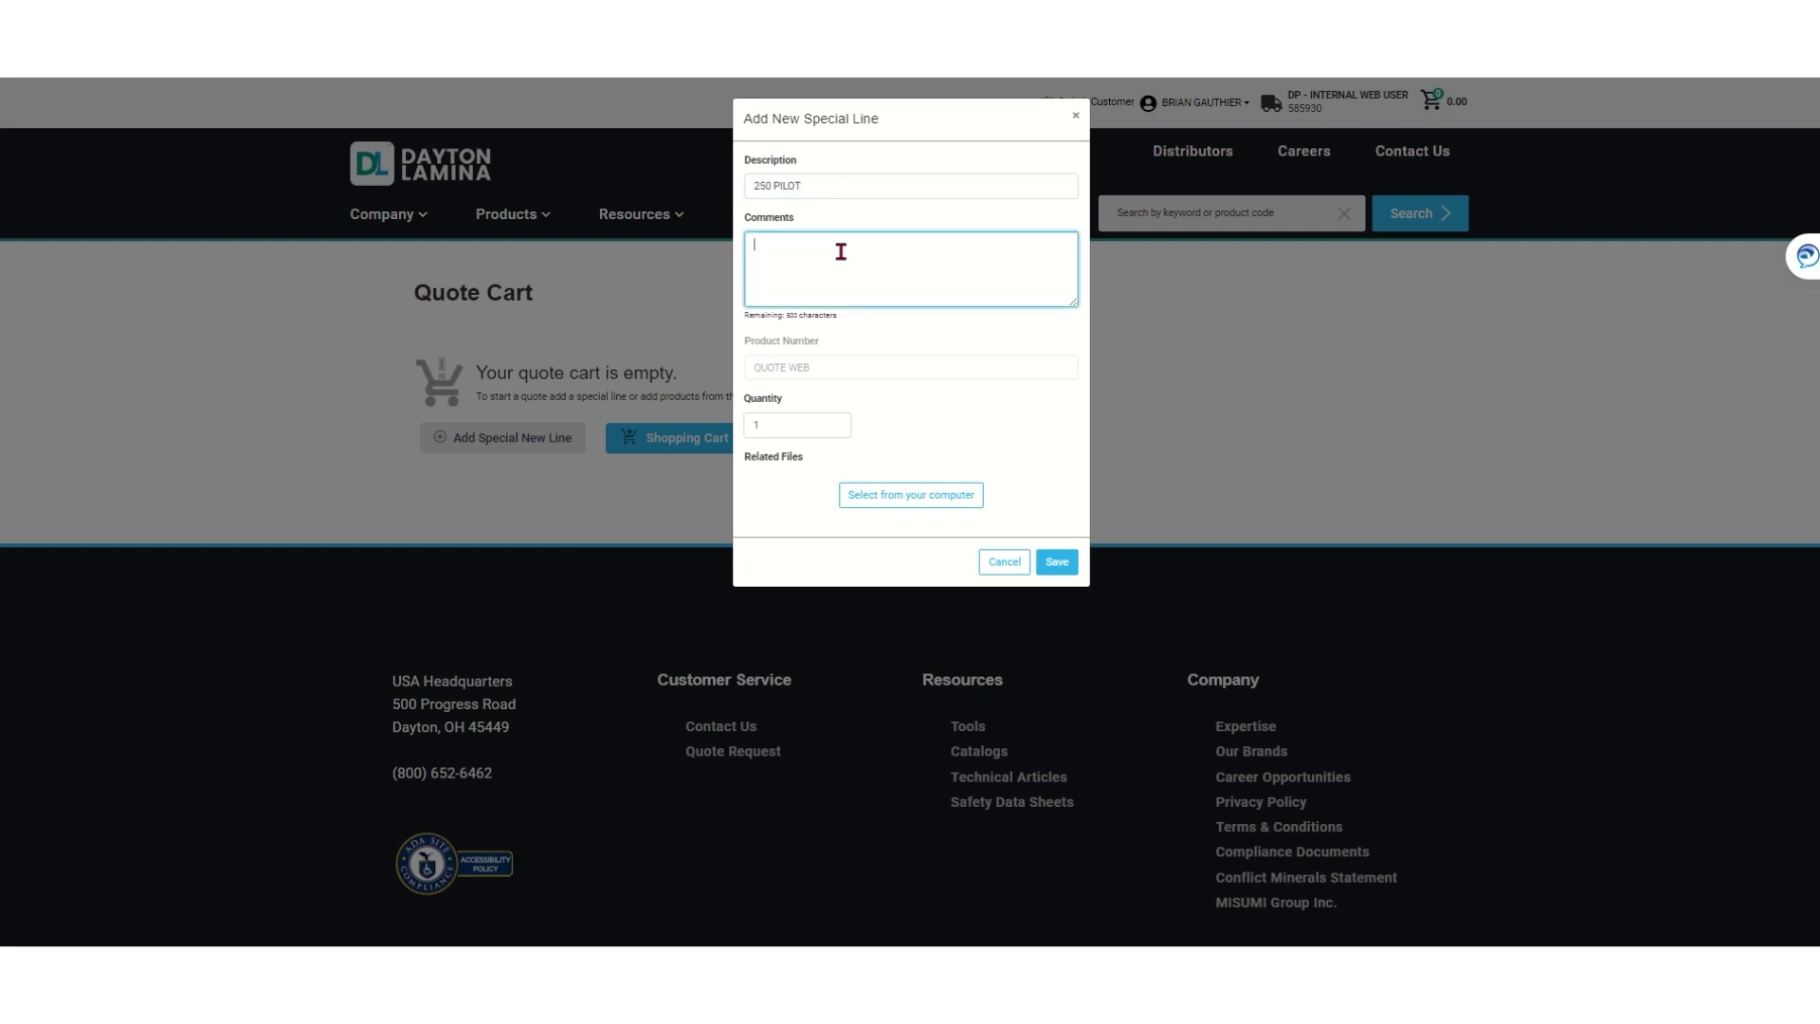
pyautogui.write('coatin in xnt')
pyautogui.click(780, 247)
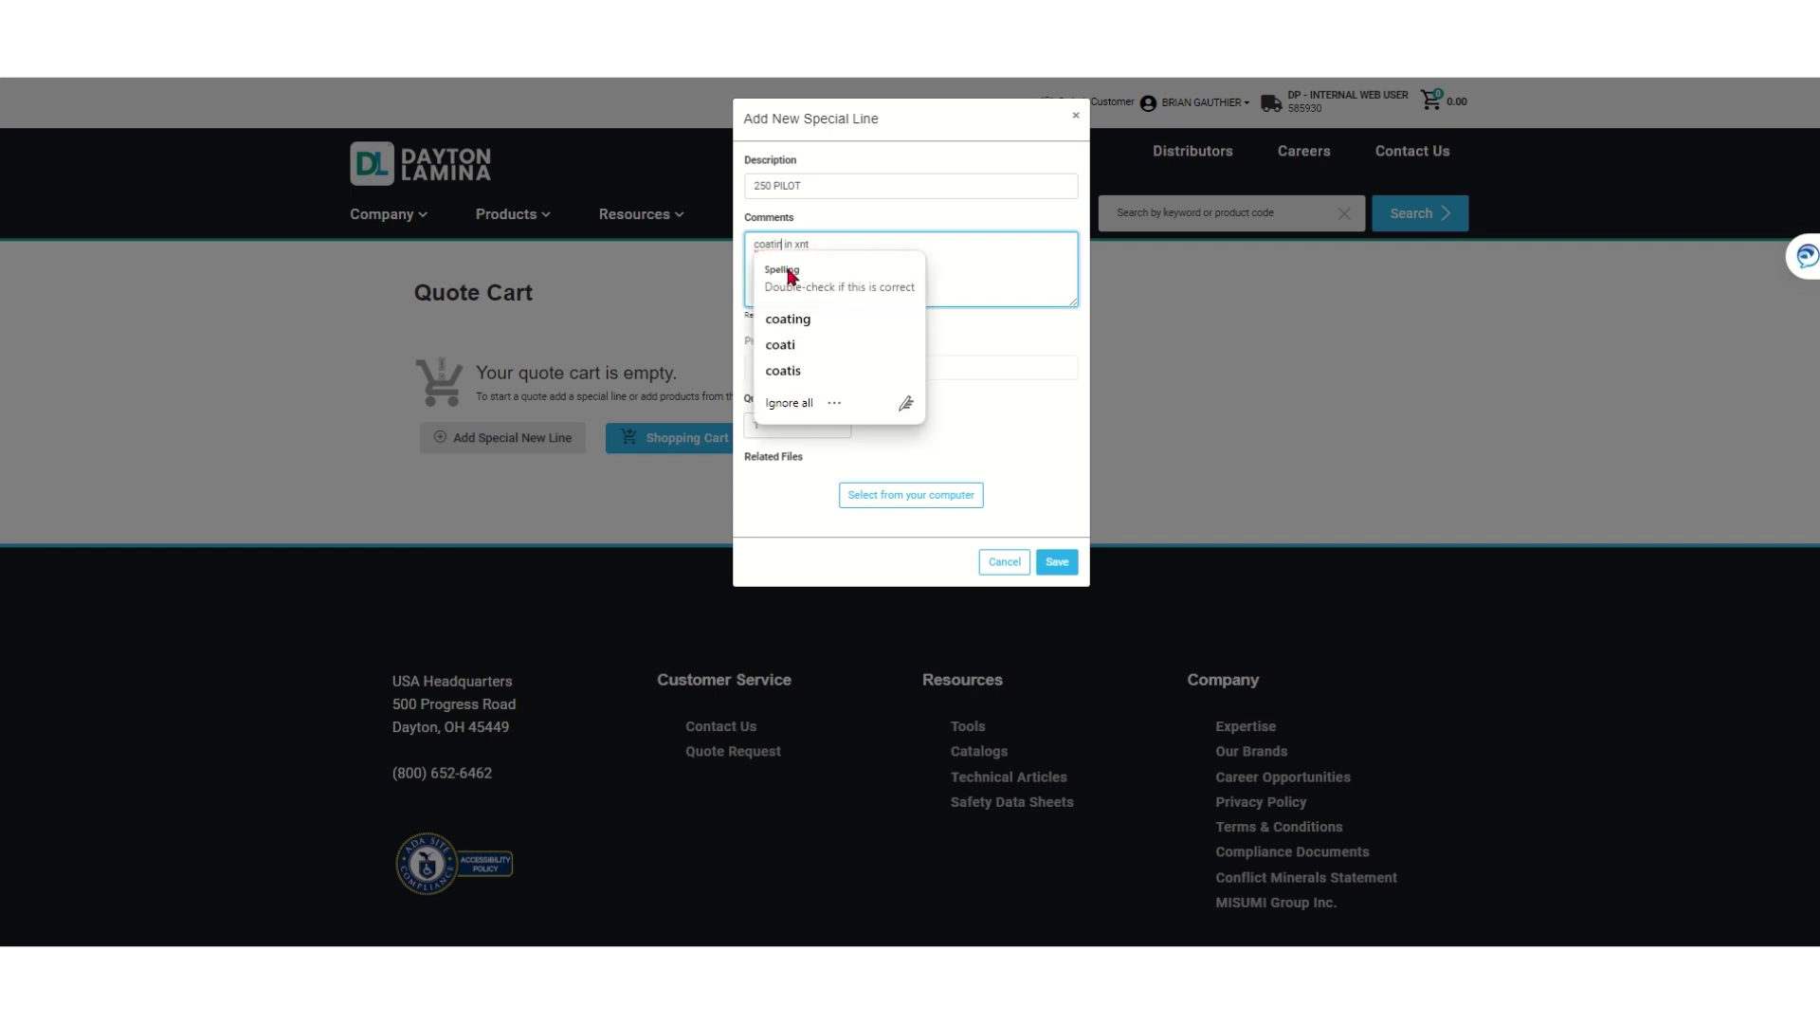
pyautogui.click(801, 321)
pyautogui.moveTo(770, 427); pyautogui.dragTo(728, 425)
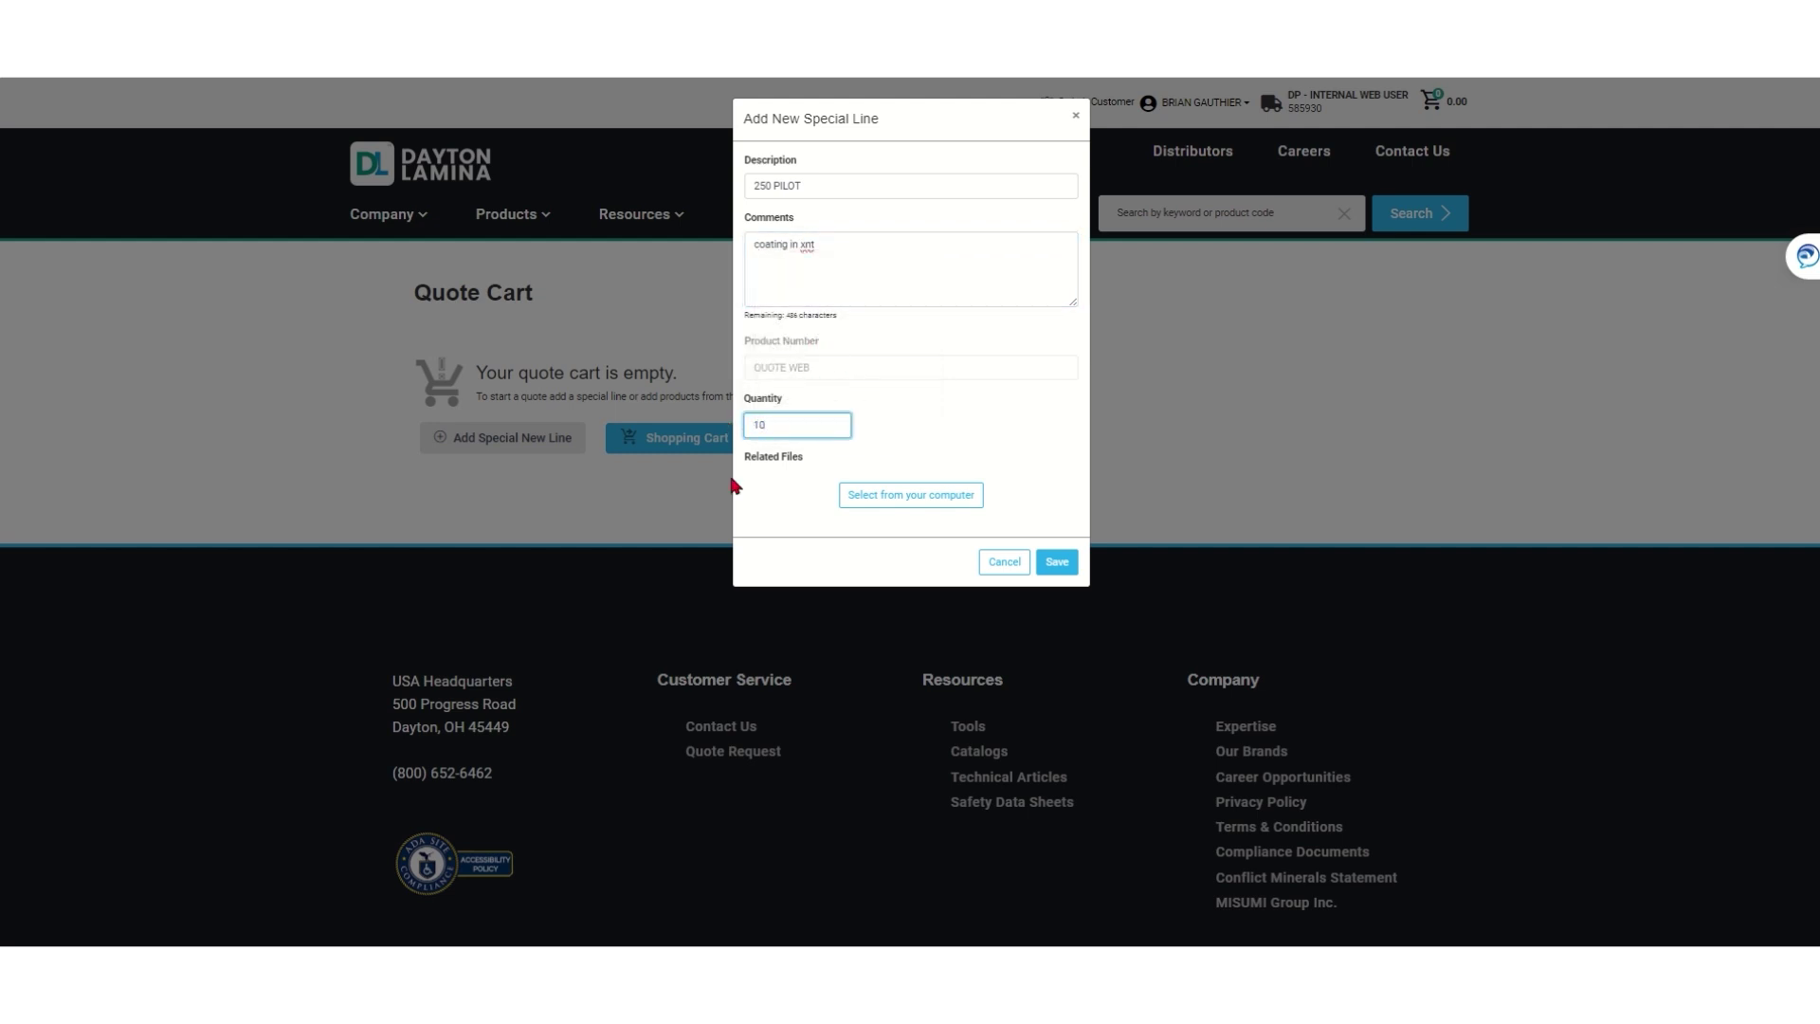
pyautogui.click(951, 398)
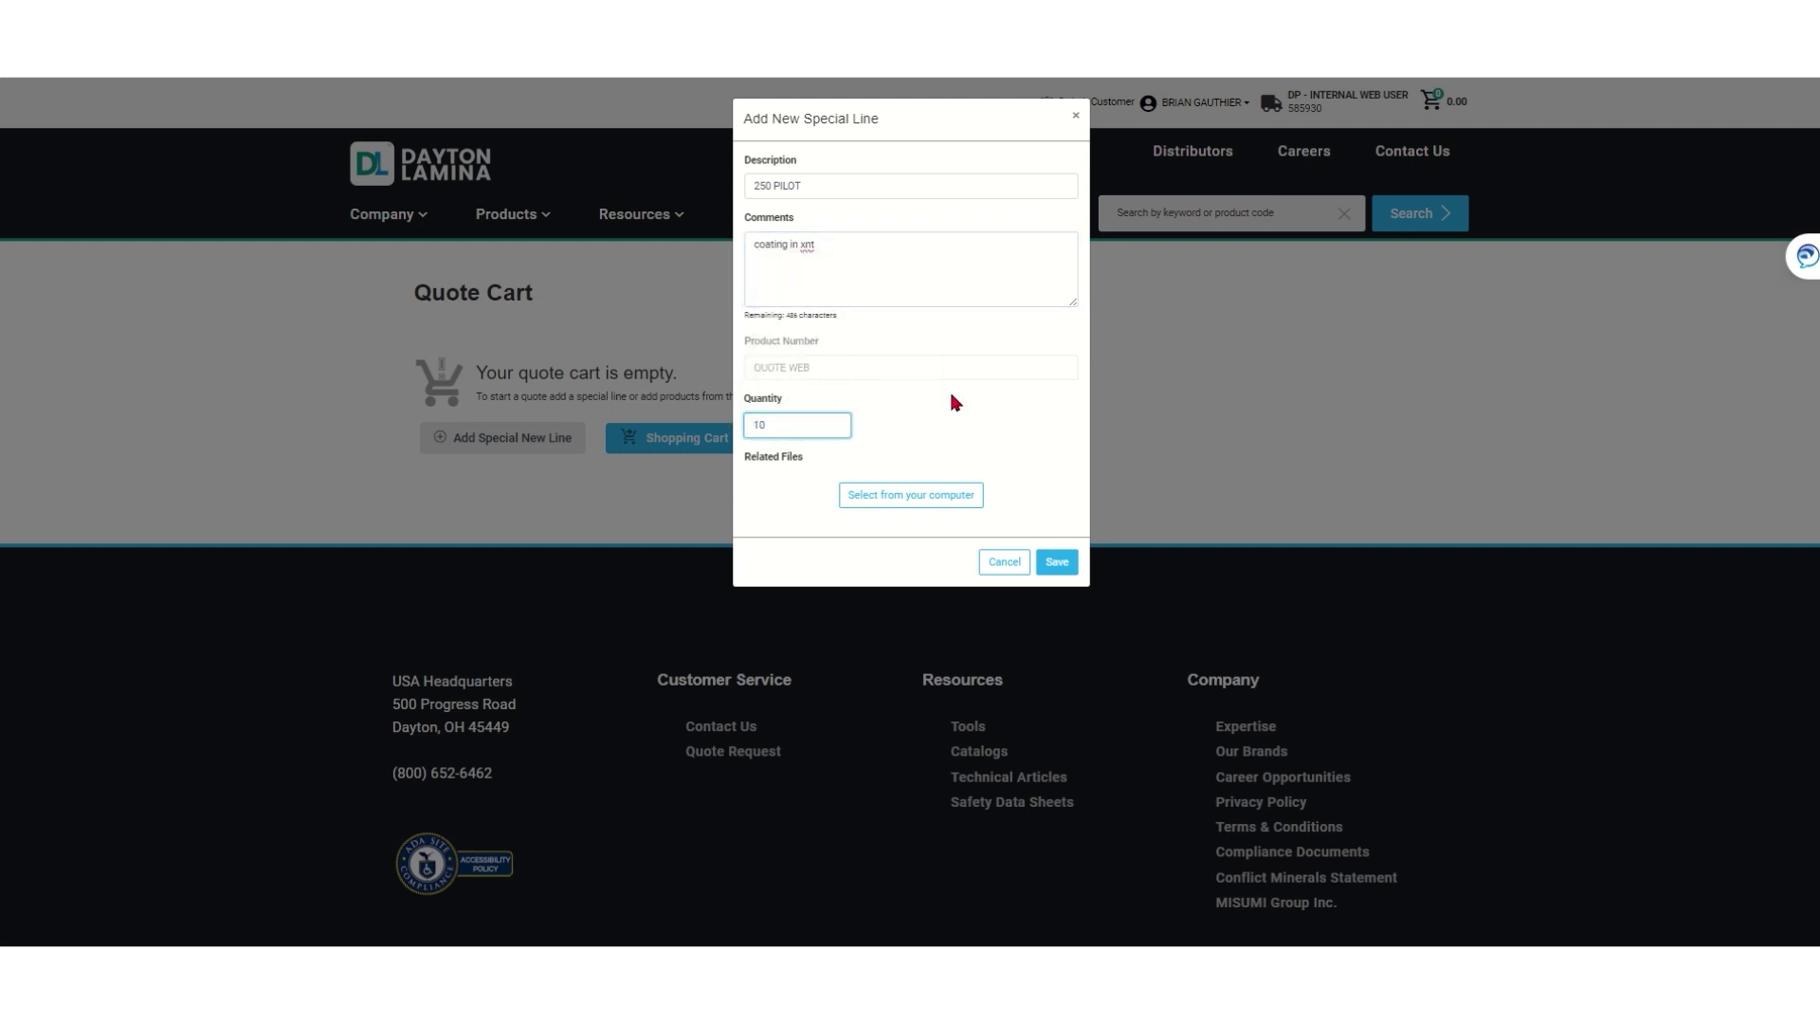
# Attach the 250 PILOT PDF from the UAT TRESTING MATL folder to the special line and save the line
pyautogui.click(904, 503)
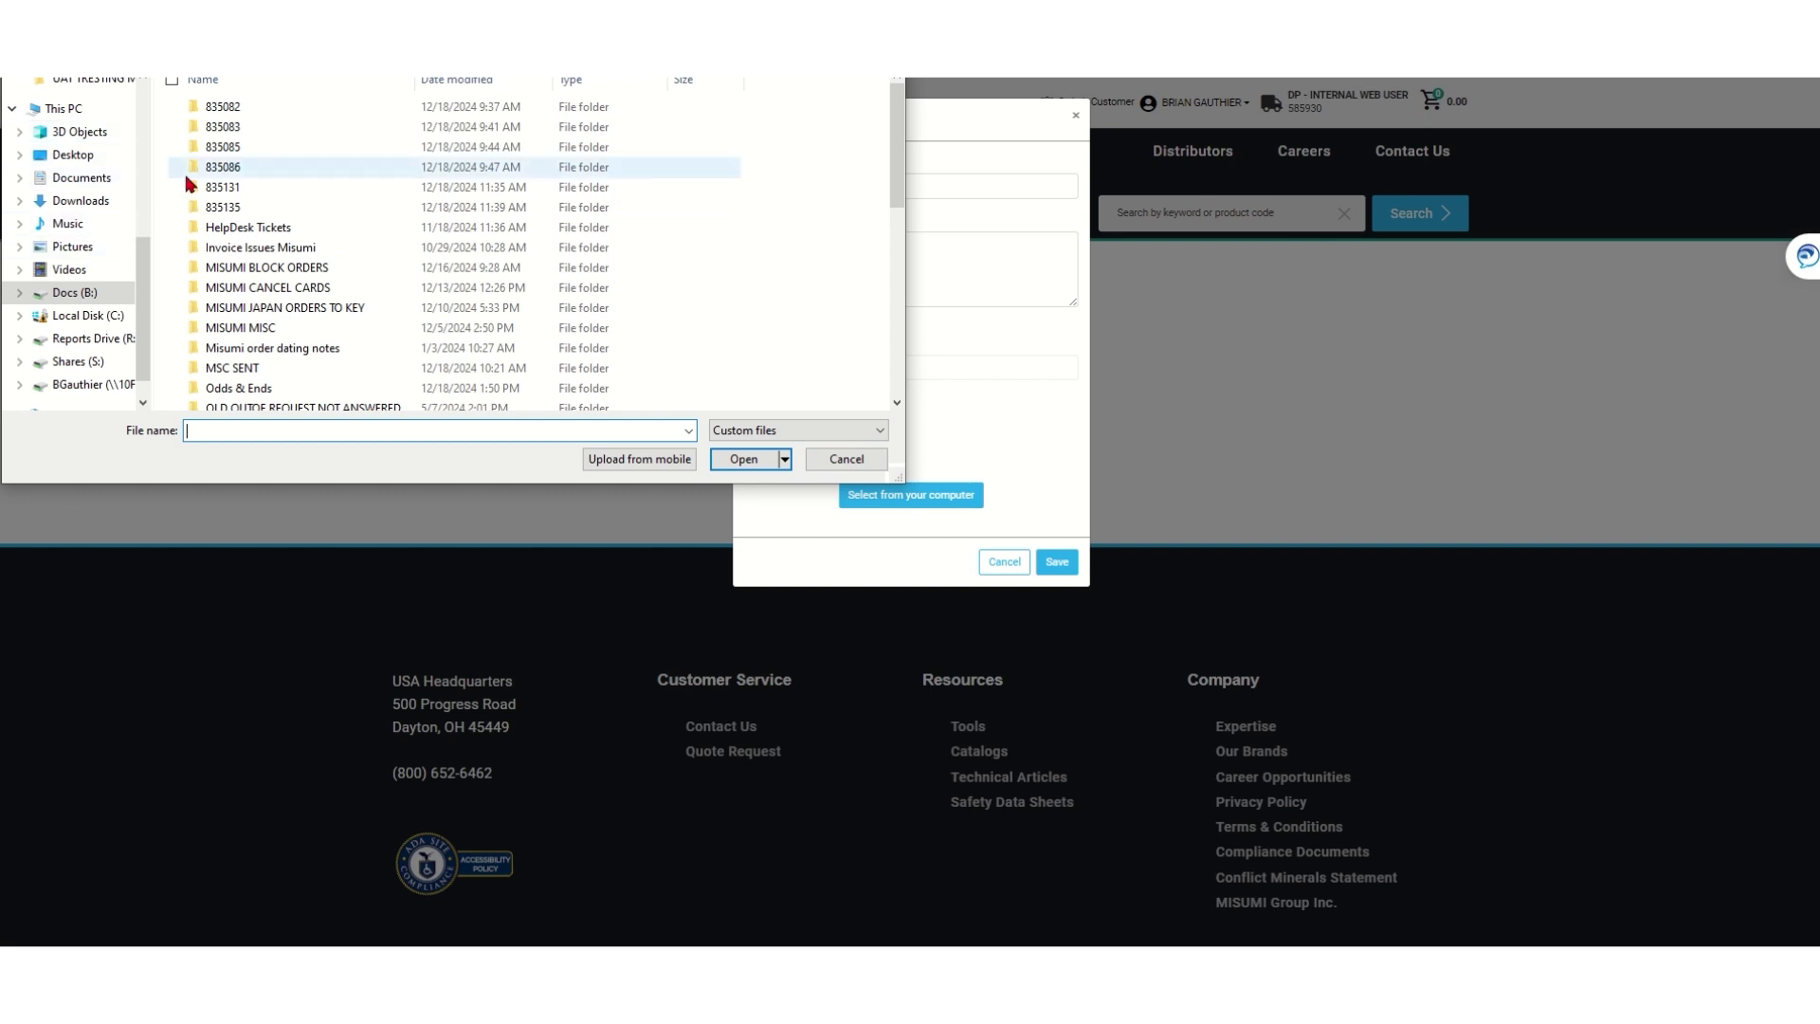
pyautogui.scroll(1, 105, 90)
pyautogui.hotkey('alt', 'Up')
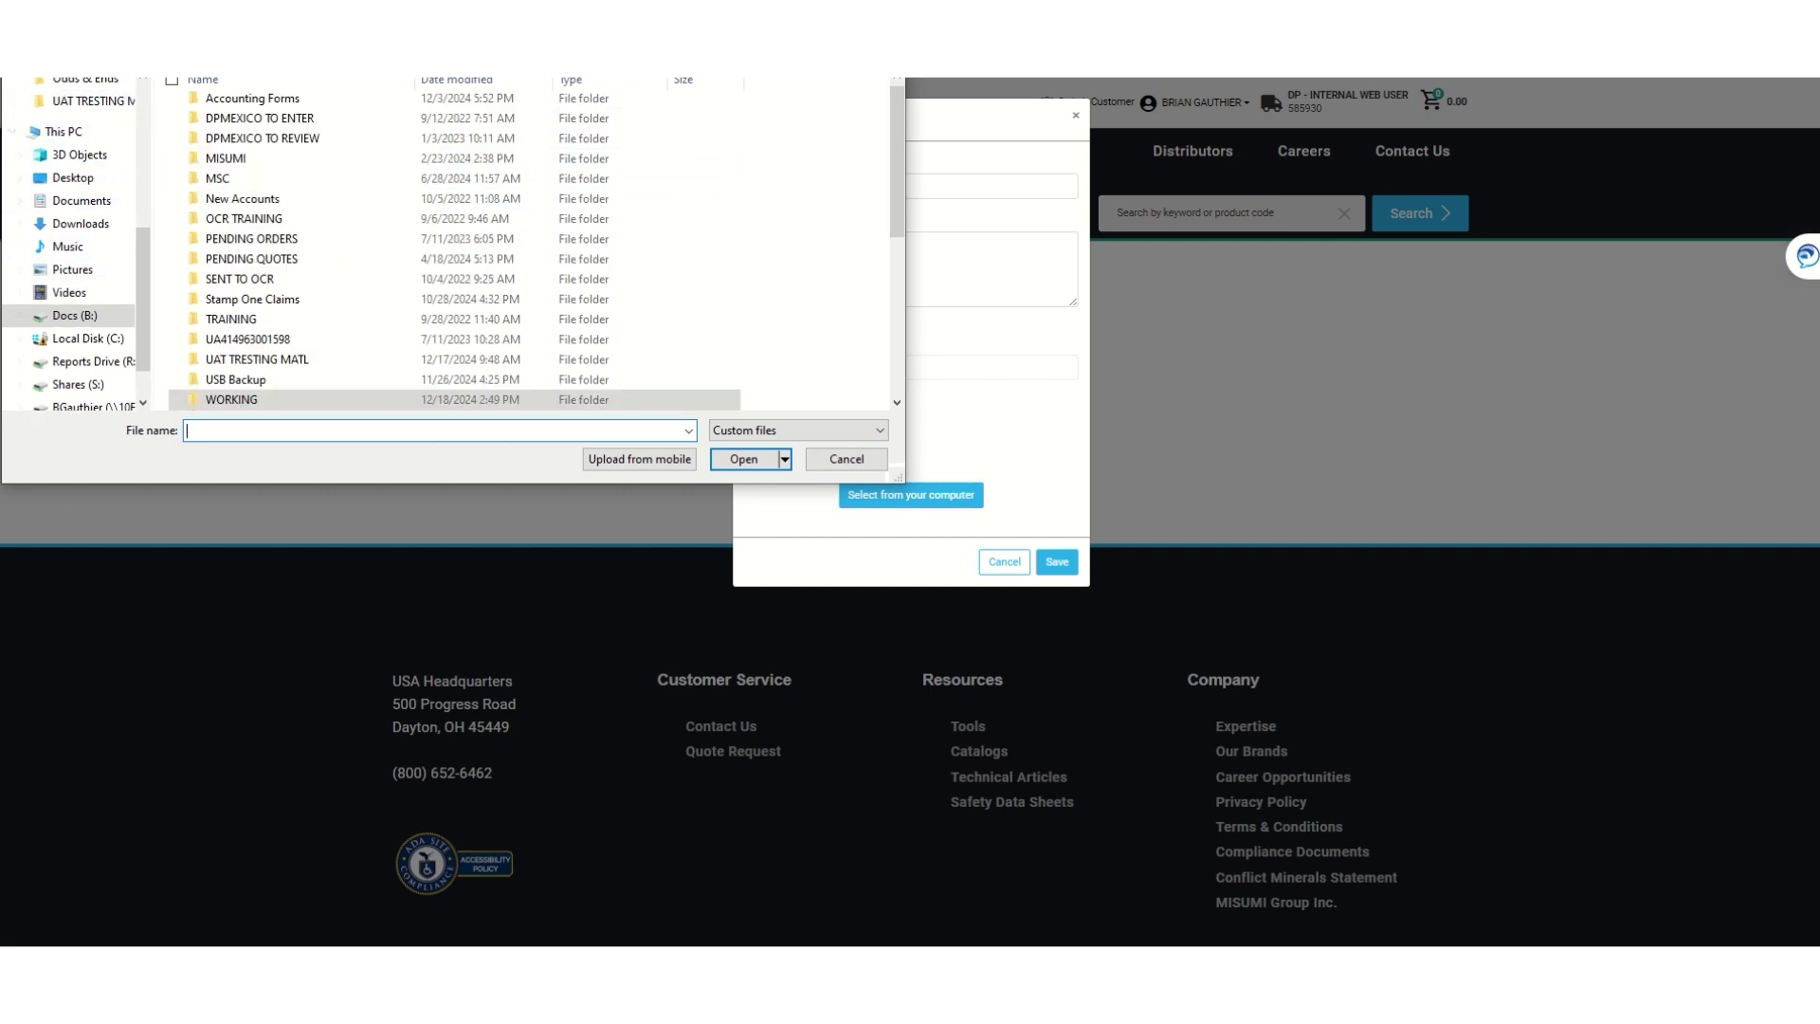
pyautogui.doubleClick(248, 360)
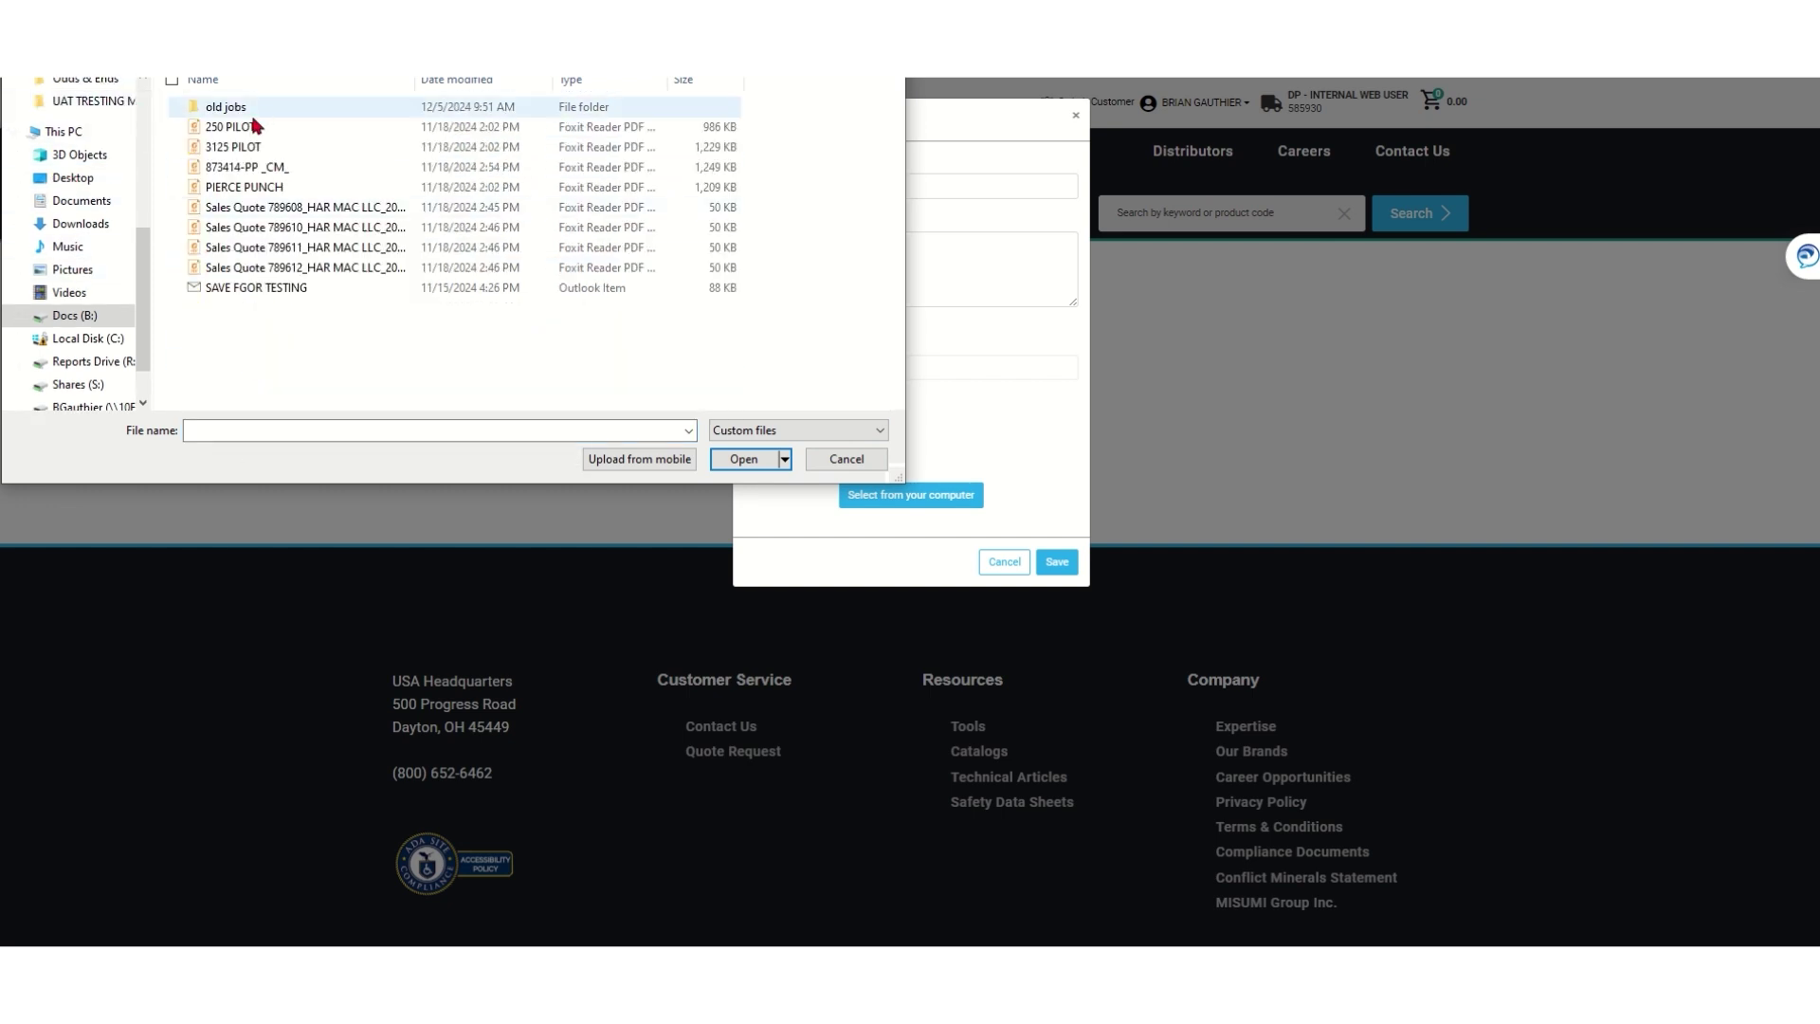
pyautogui.click(254, 142)
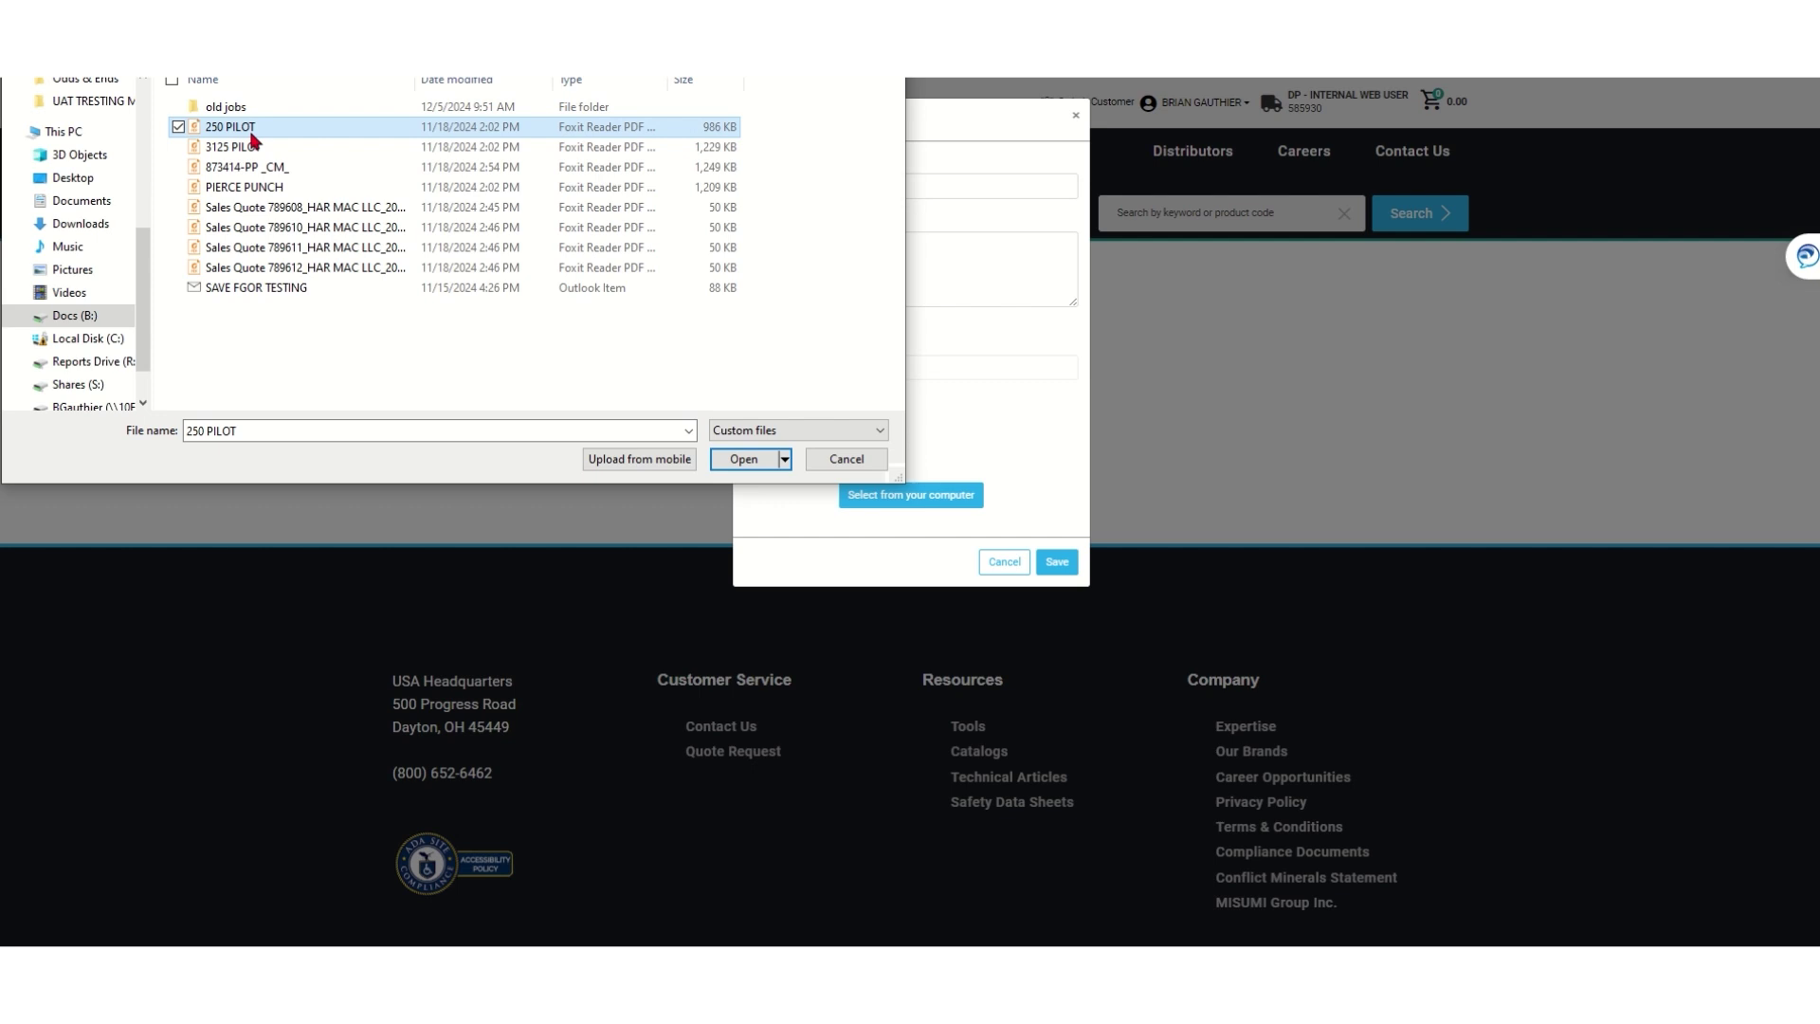
pyautogui.doubleClick(254, 142)
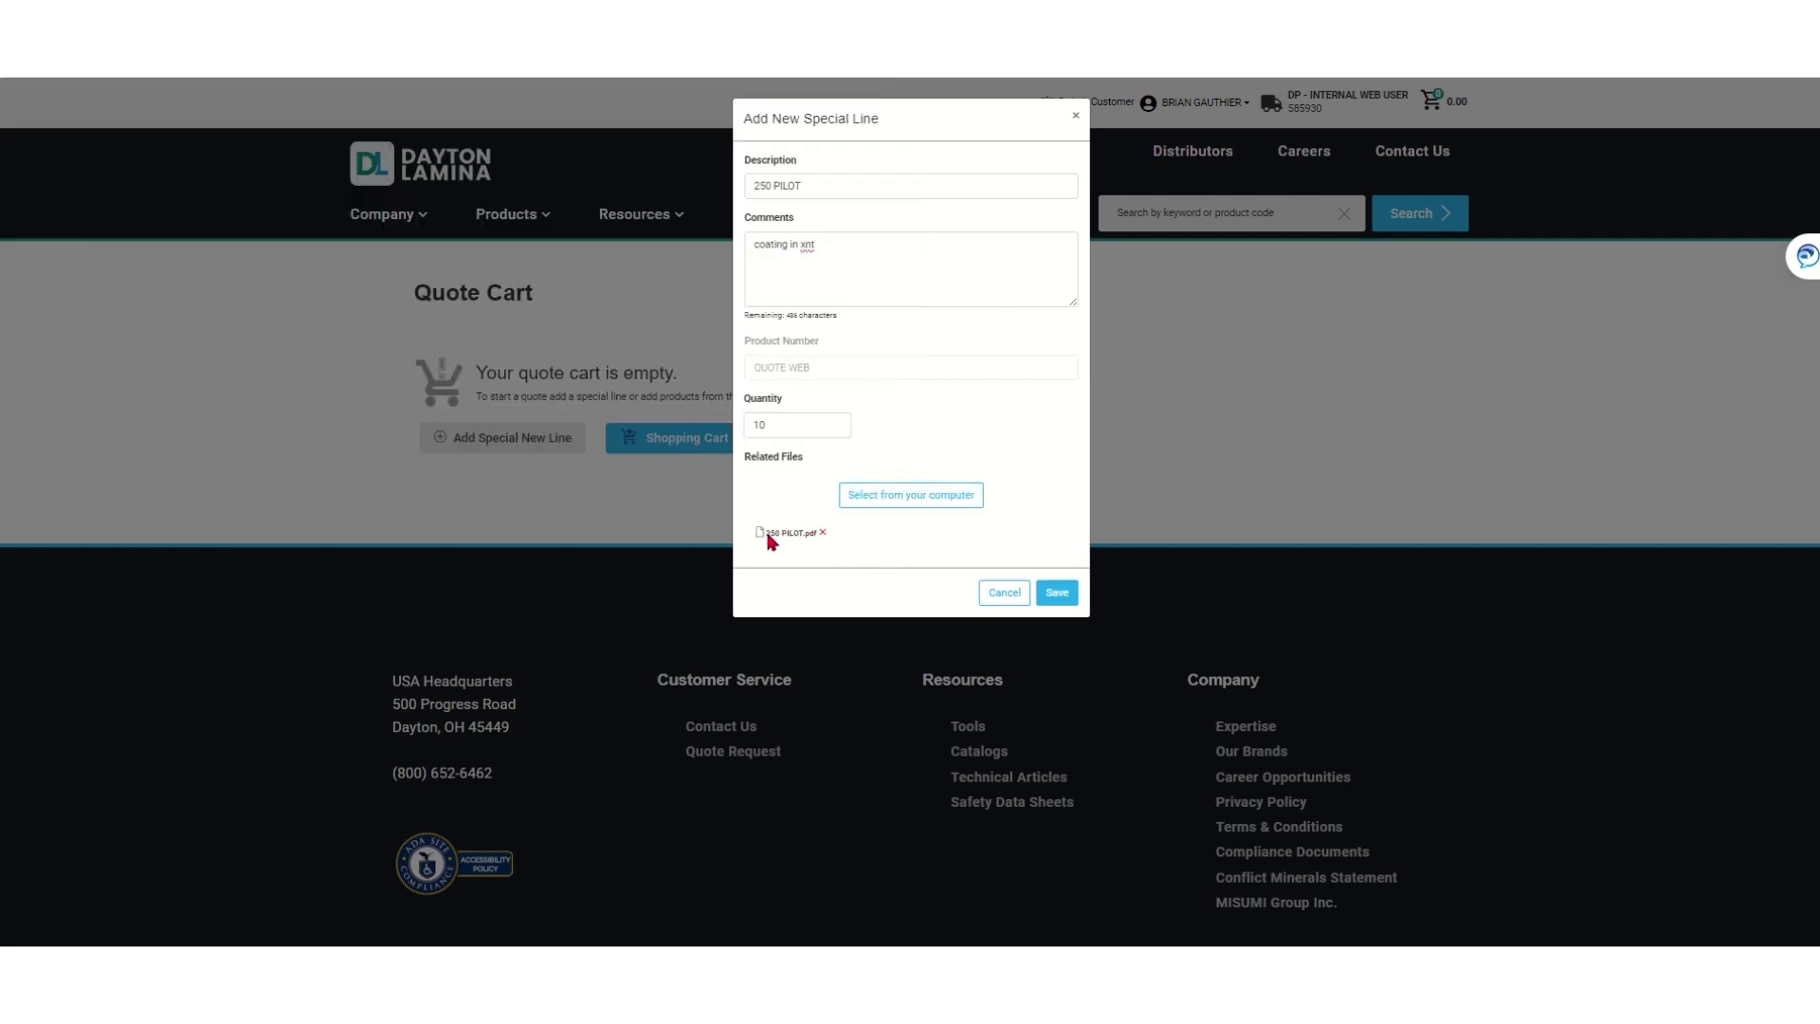
pyautogui.click(1055, 595)
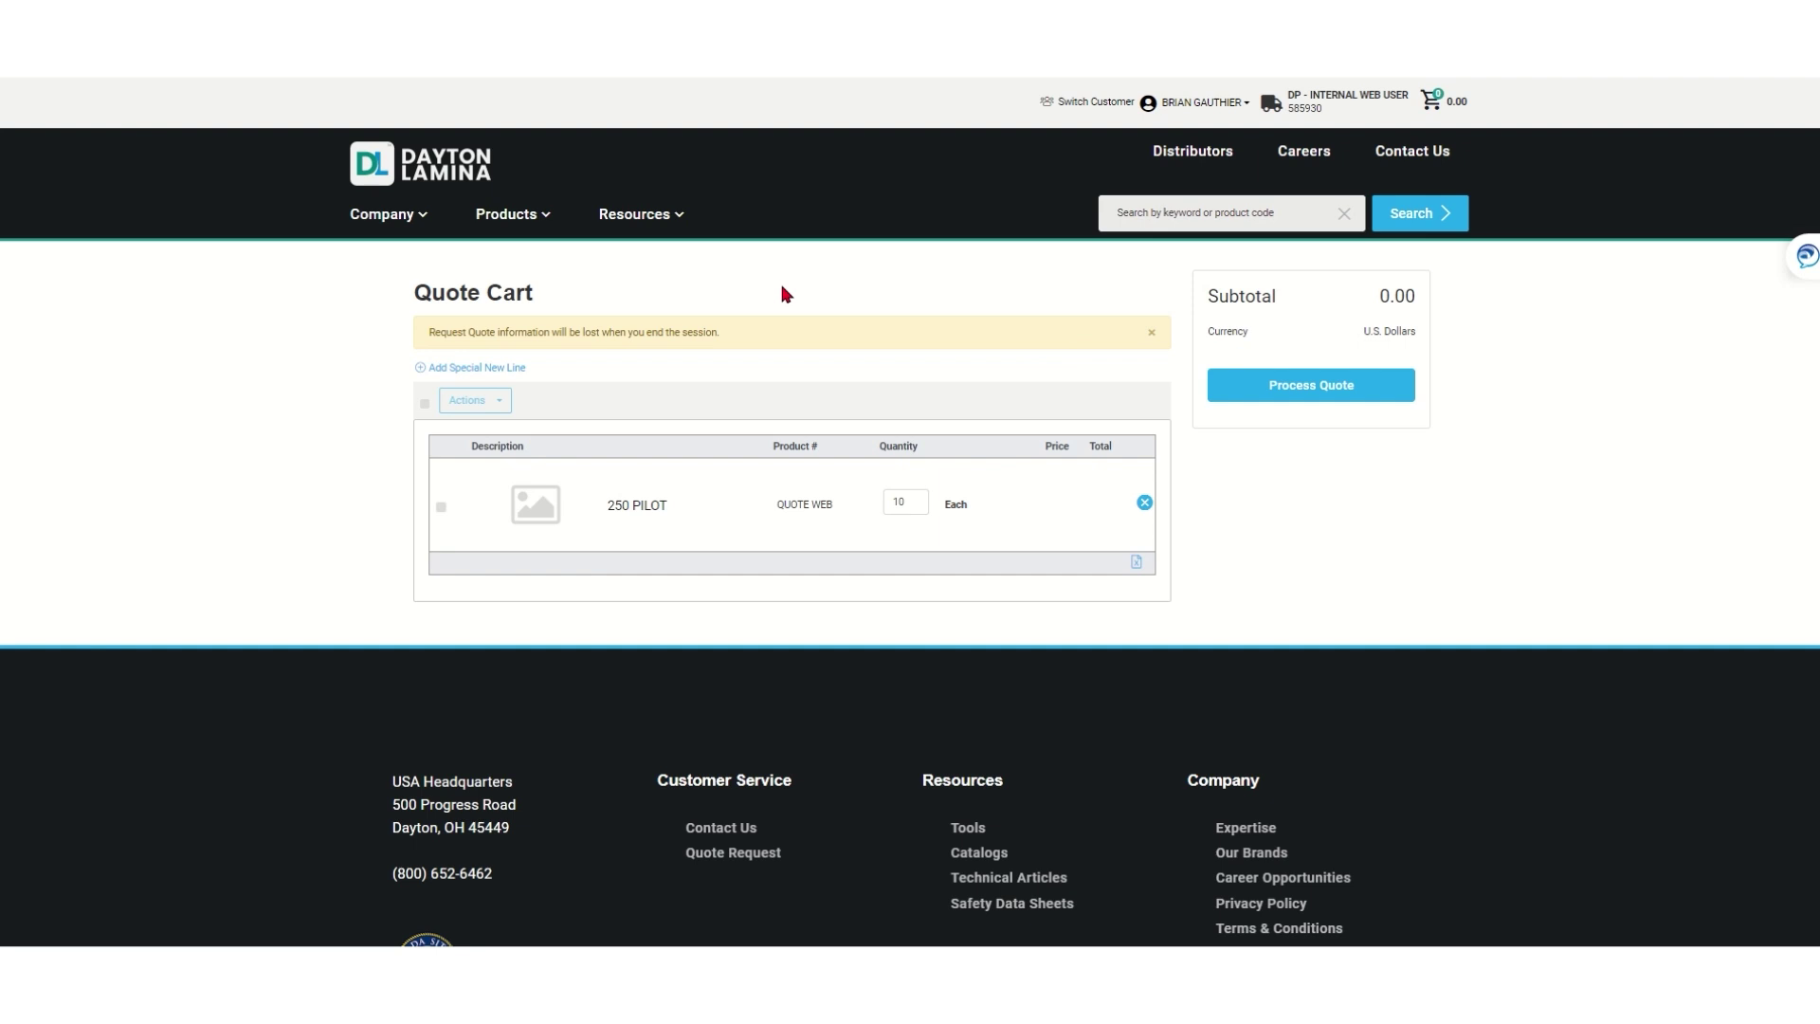
# Enter product 873414 with quantity 12 in a Quick Order form and request a quote for it
pyautogui.click(1216, 104)
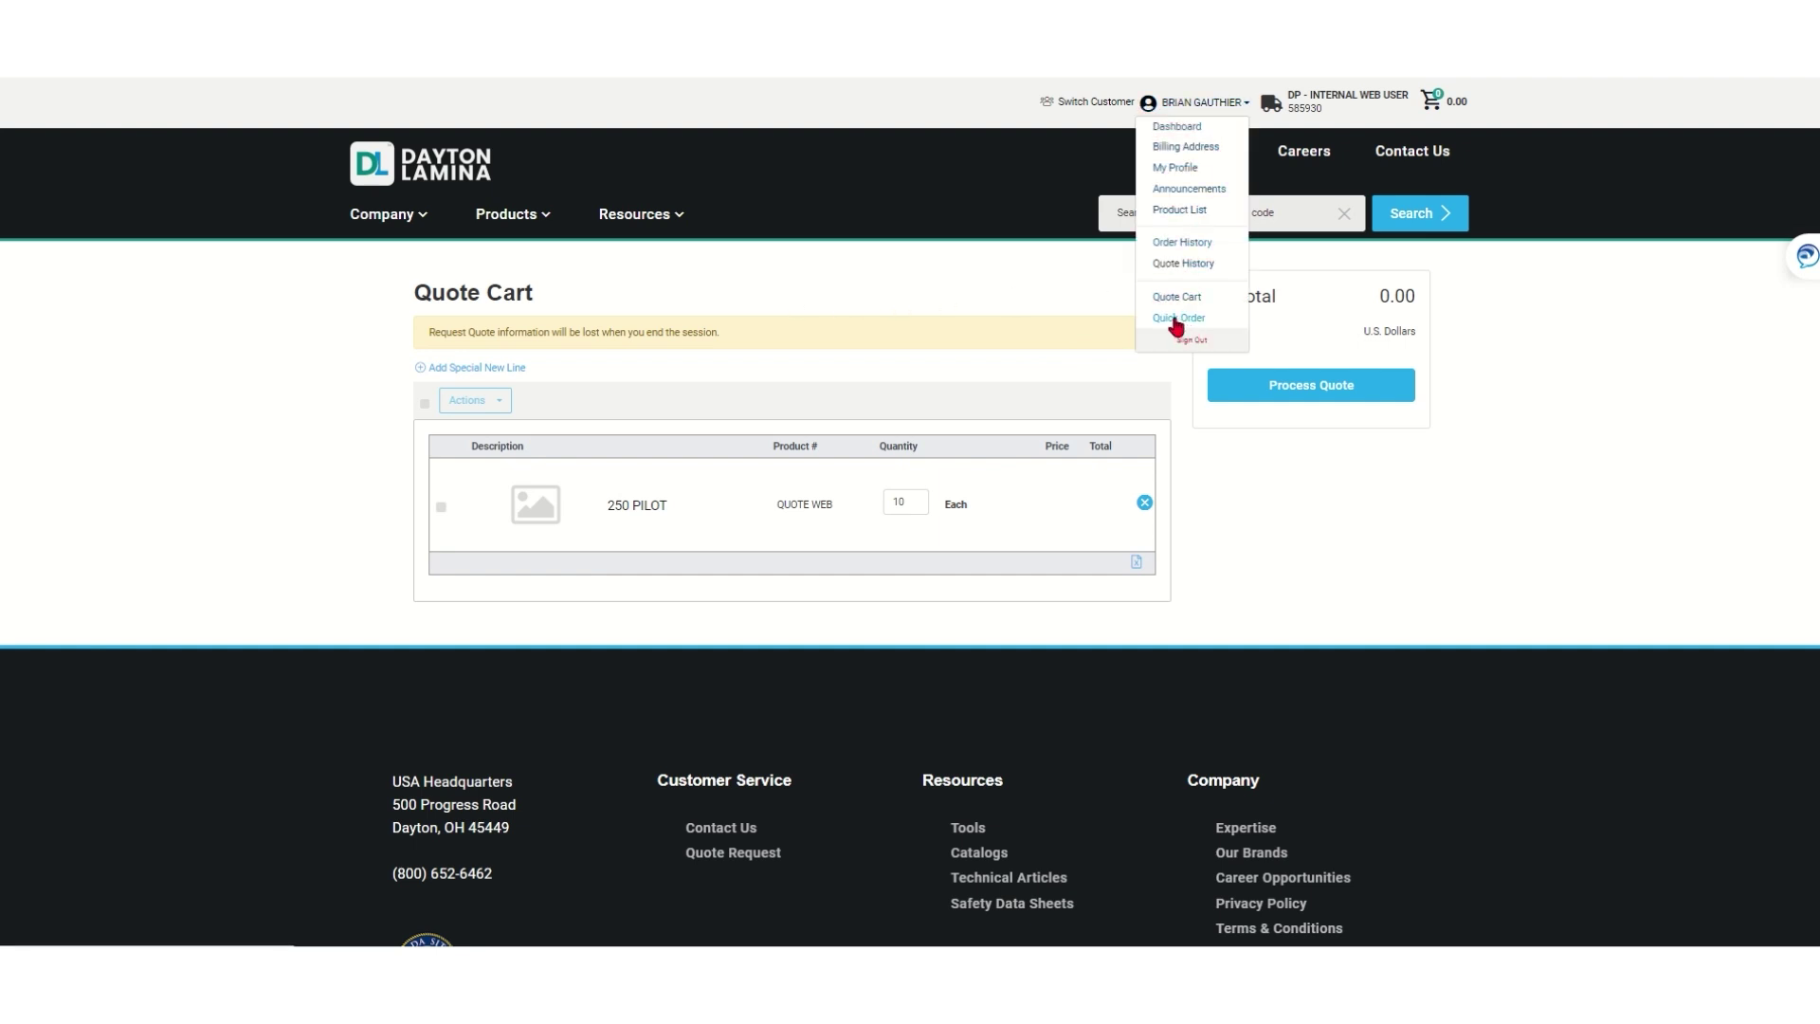
pyautogui.click(1088, 305)
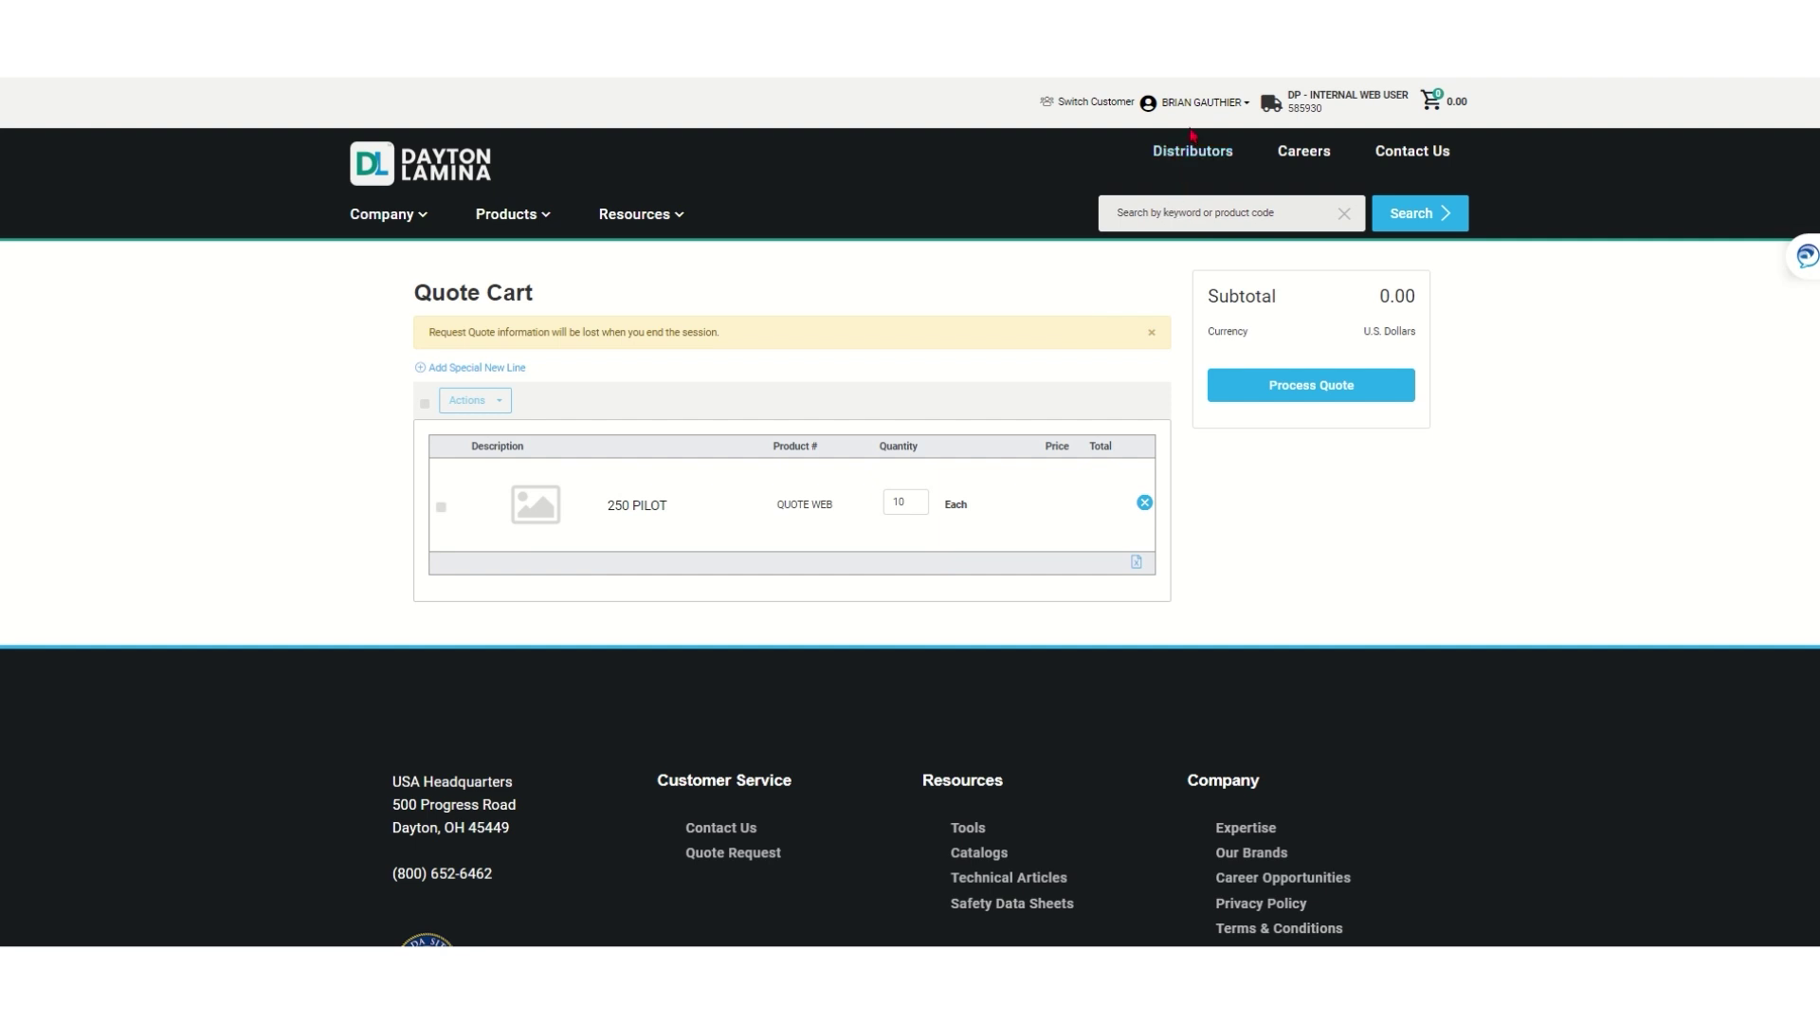
pyautogui.click(1200, 102)
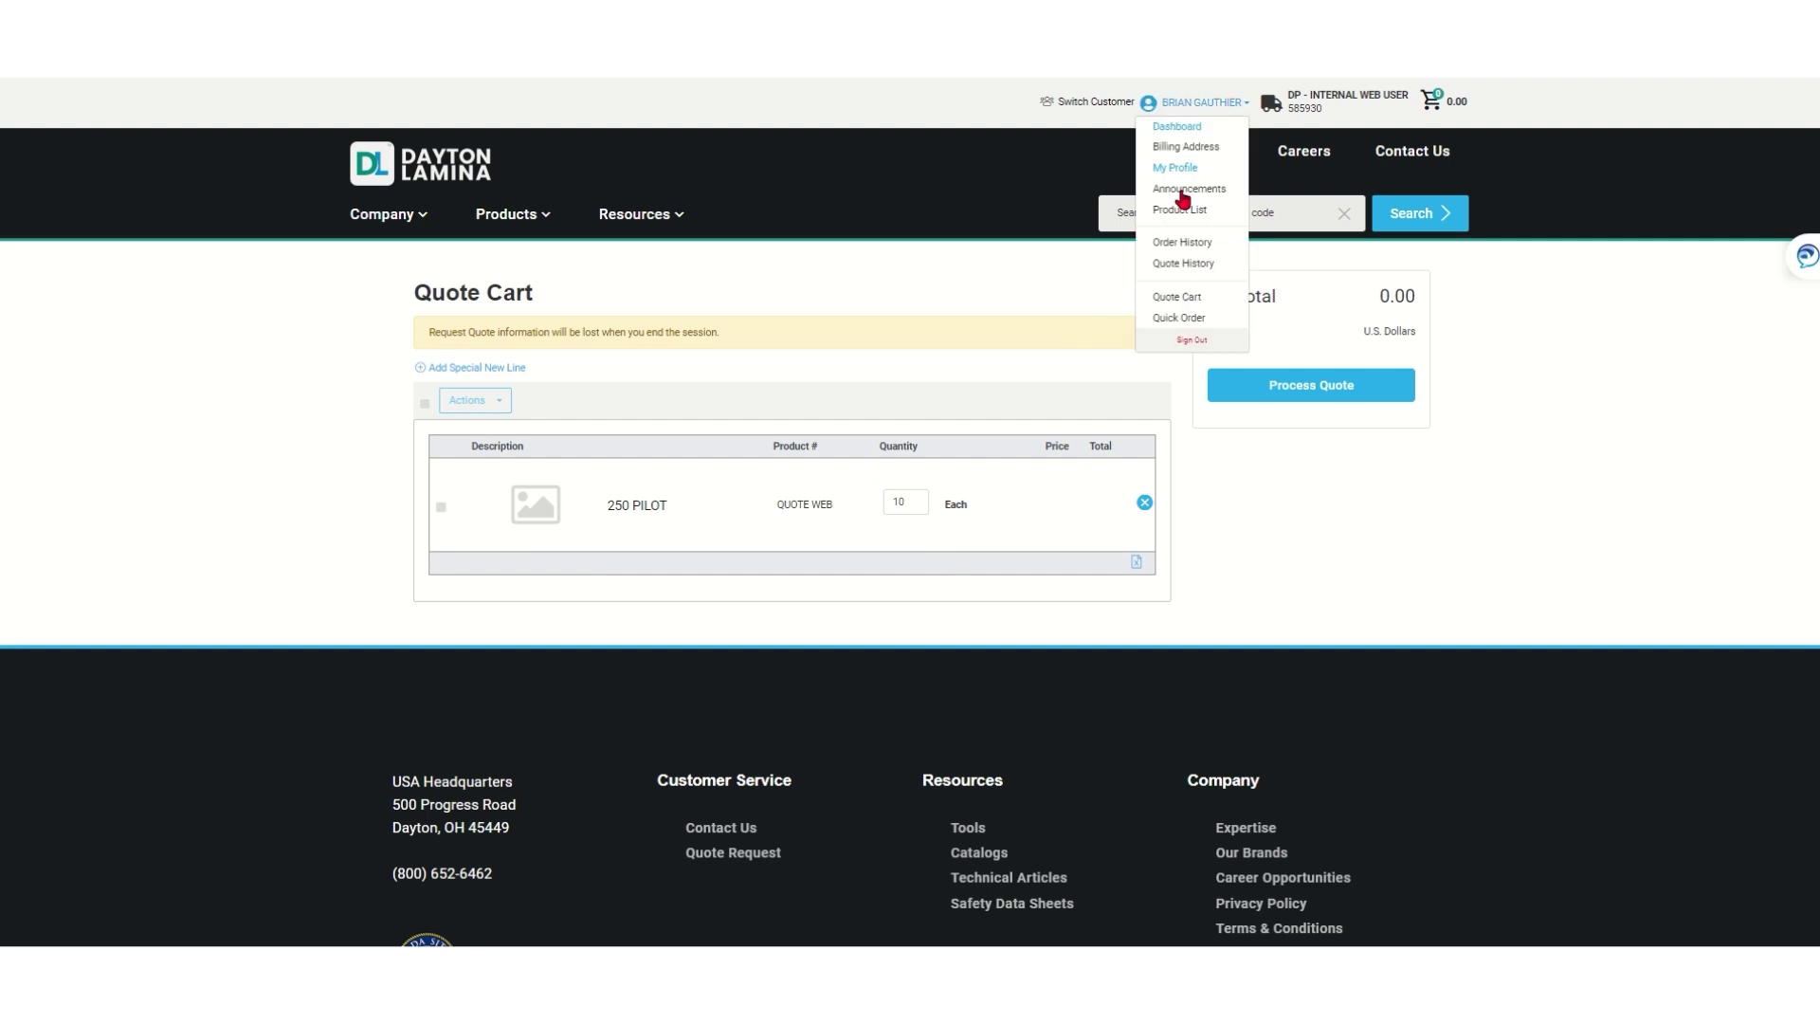
pyautogui.click(1179, 318)
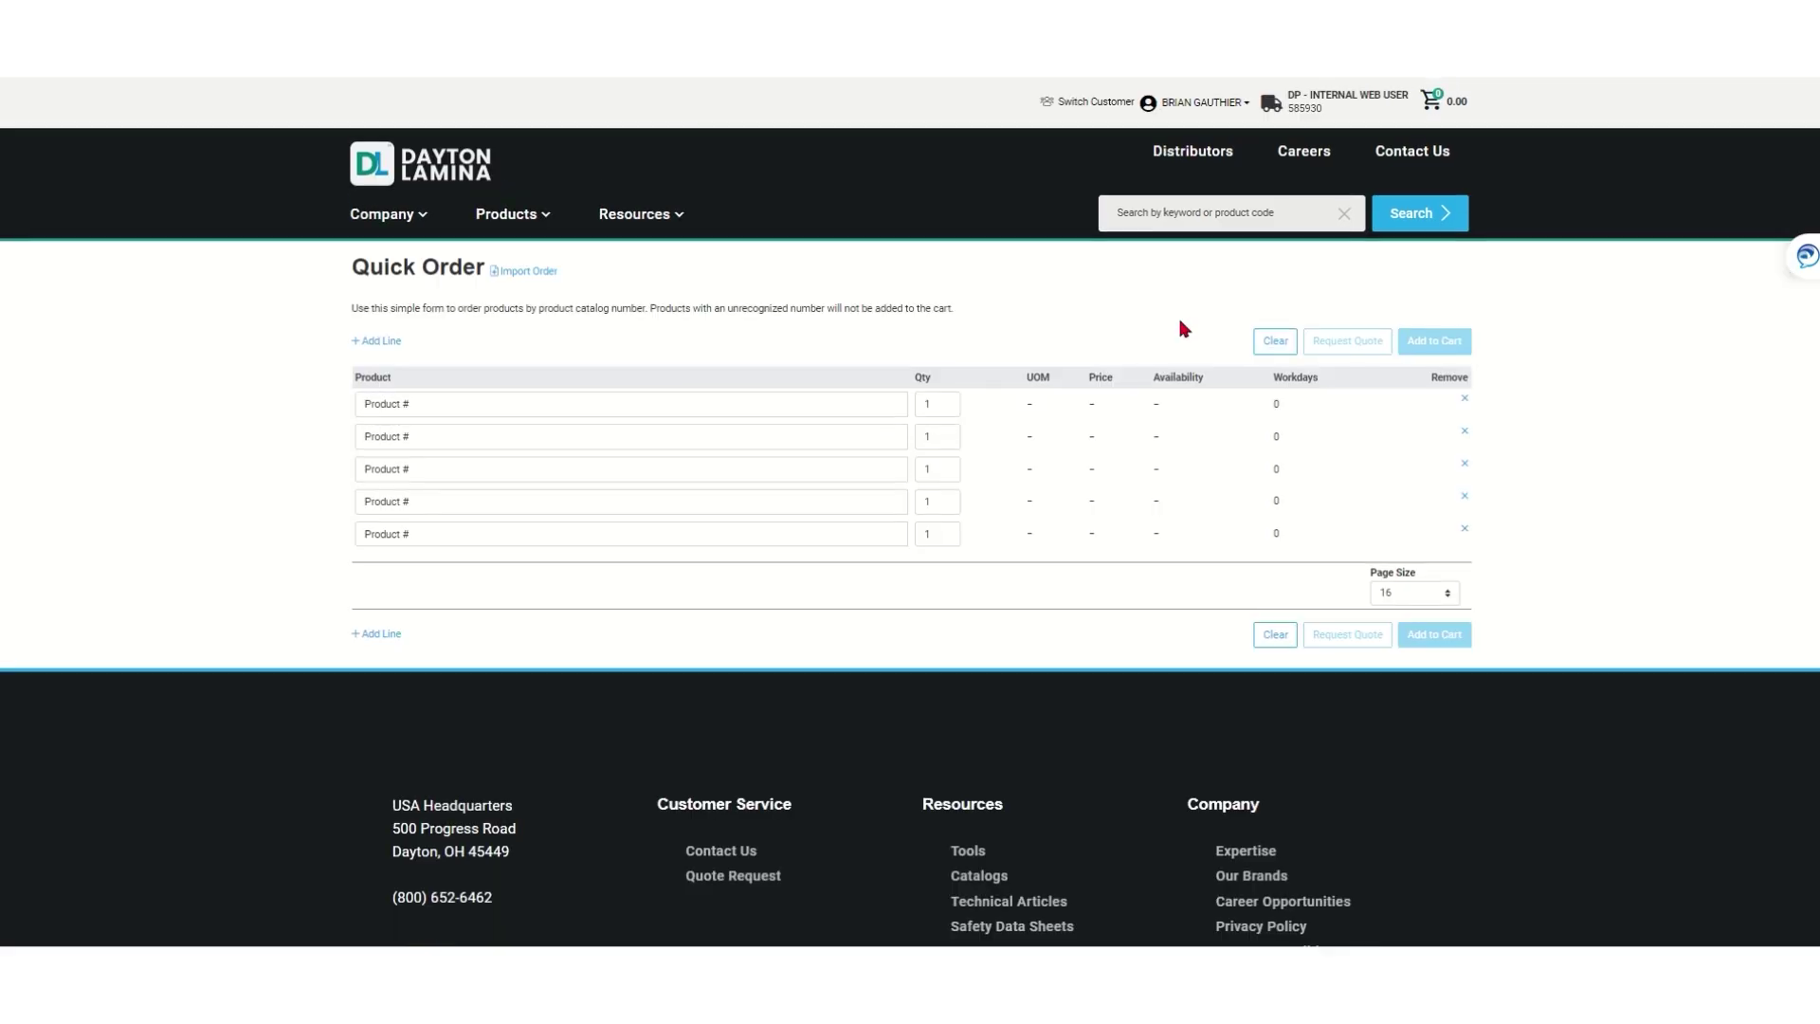
pyautogui.click(522, 398)
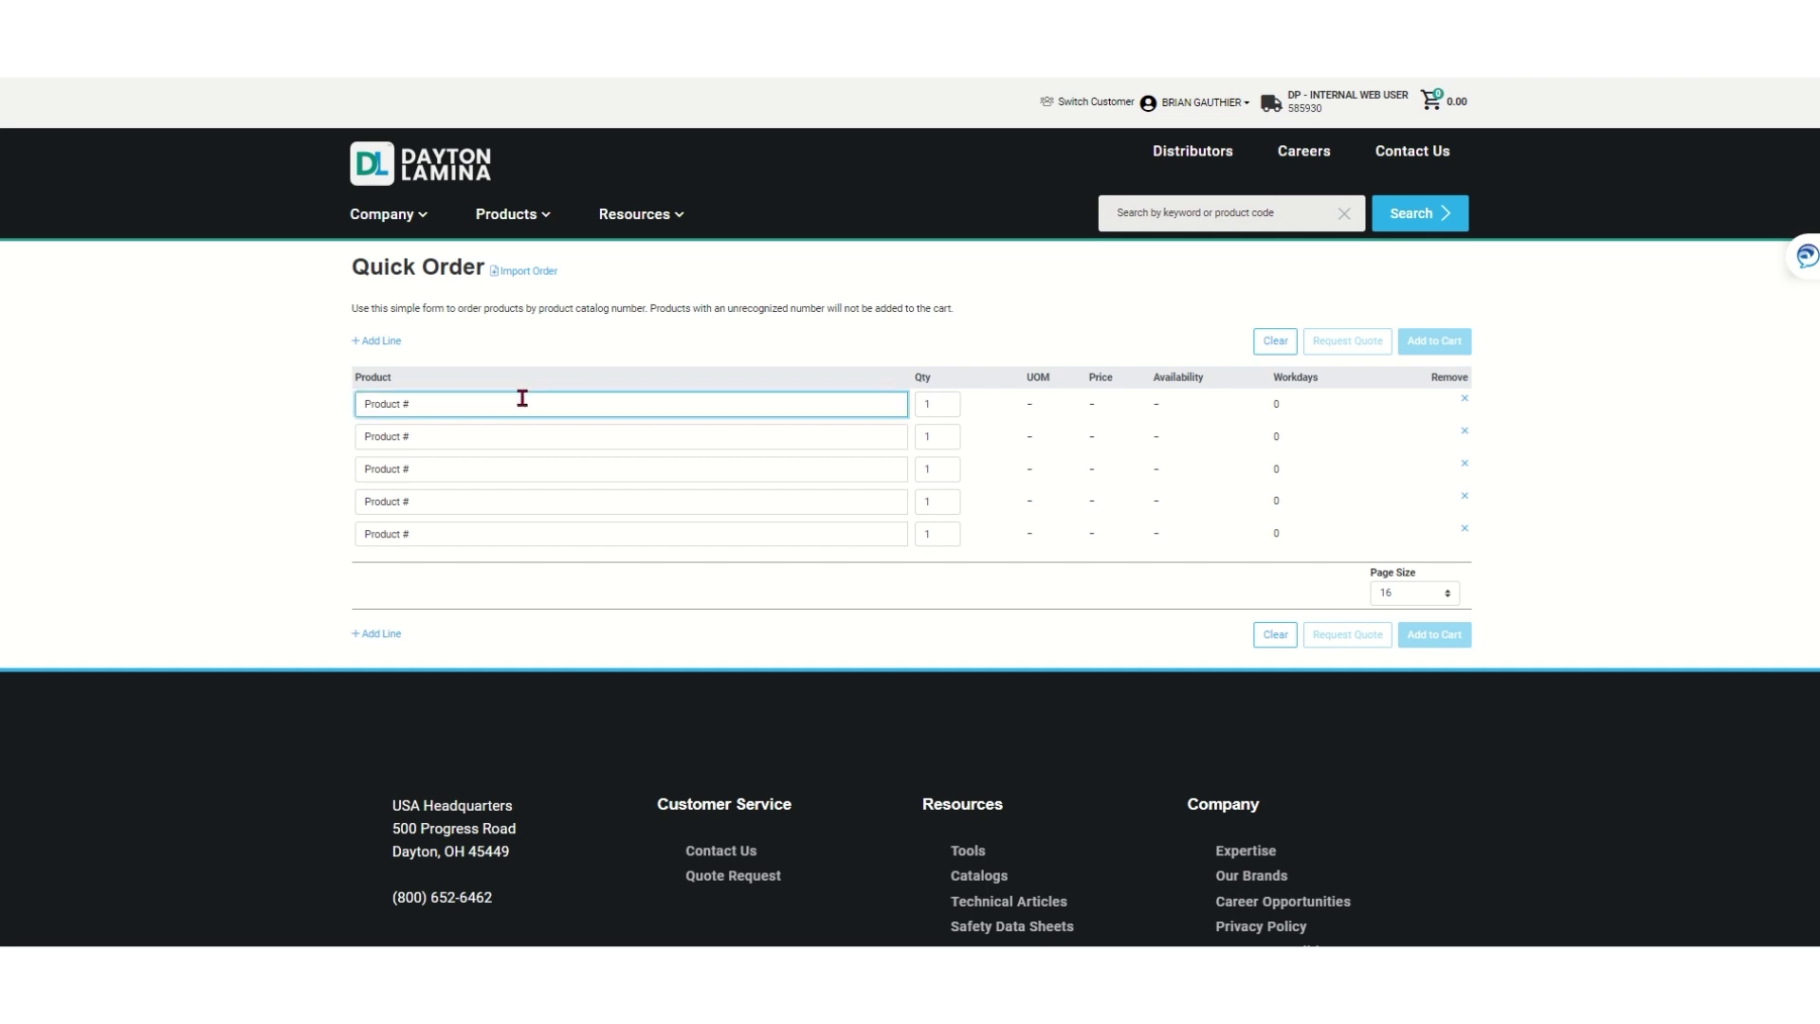
pyautogui.write('873414')
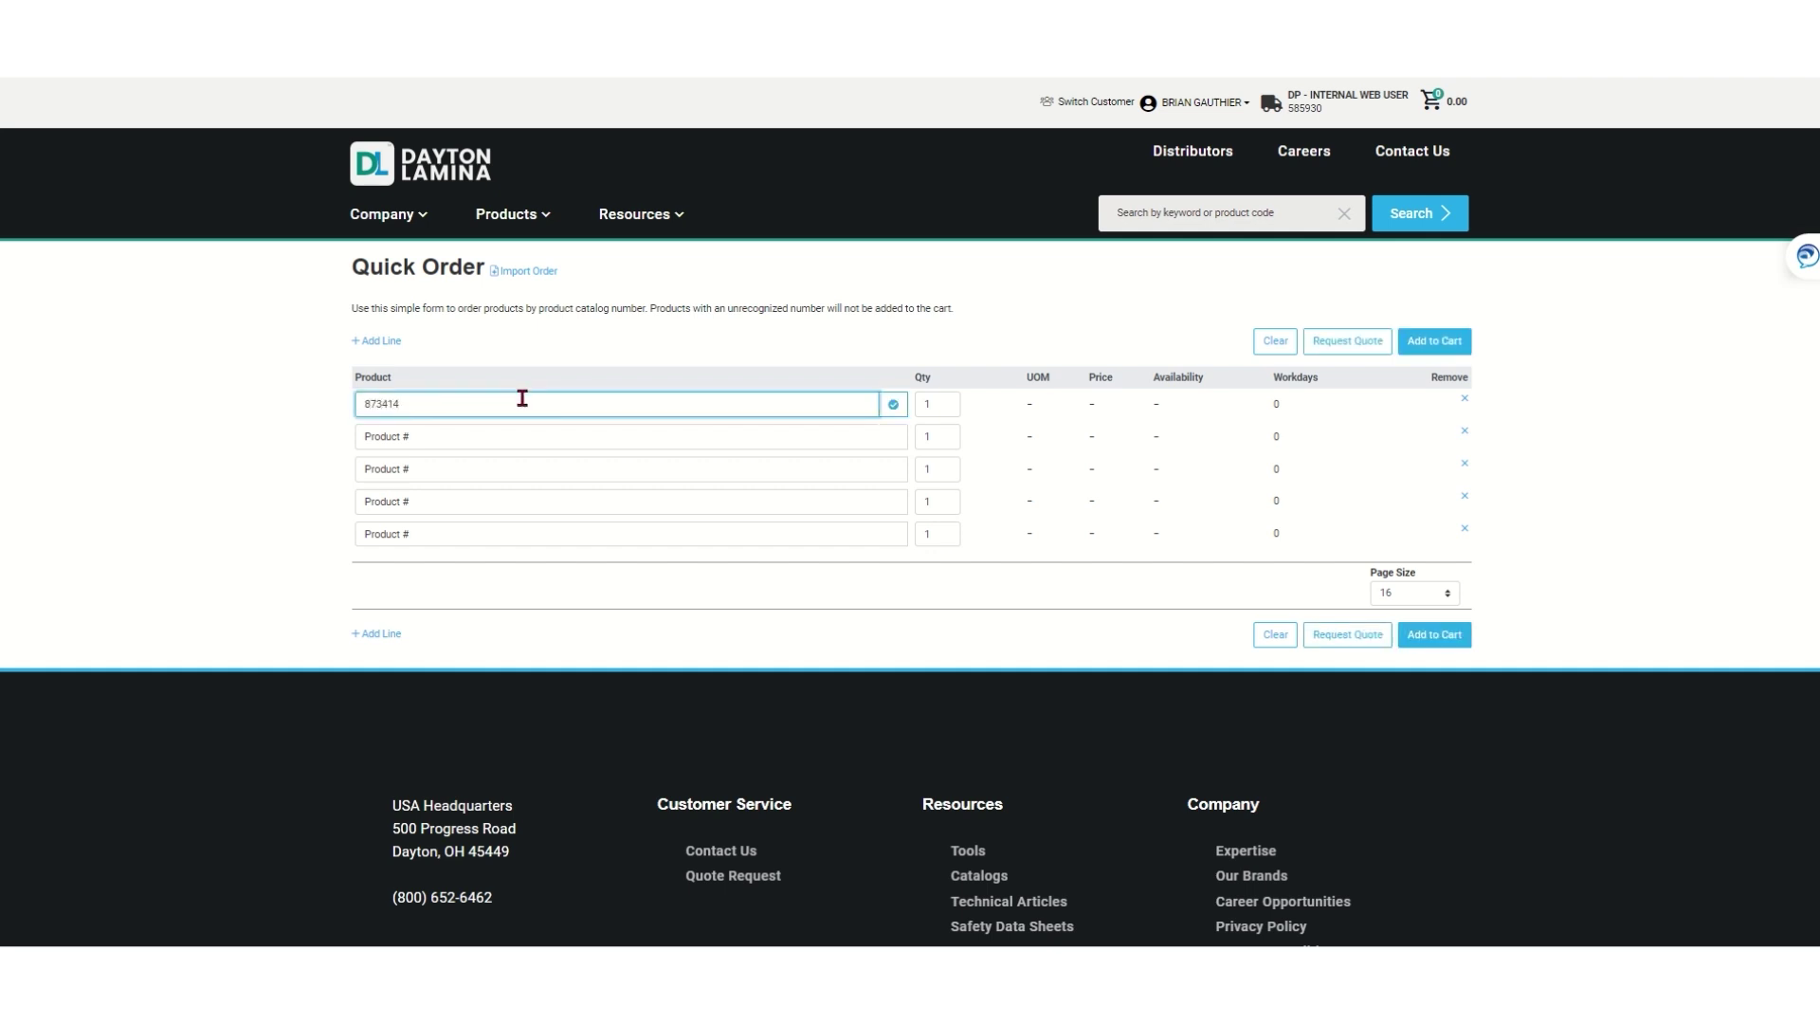
pyautogui.press('Tab')
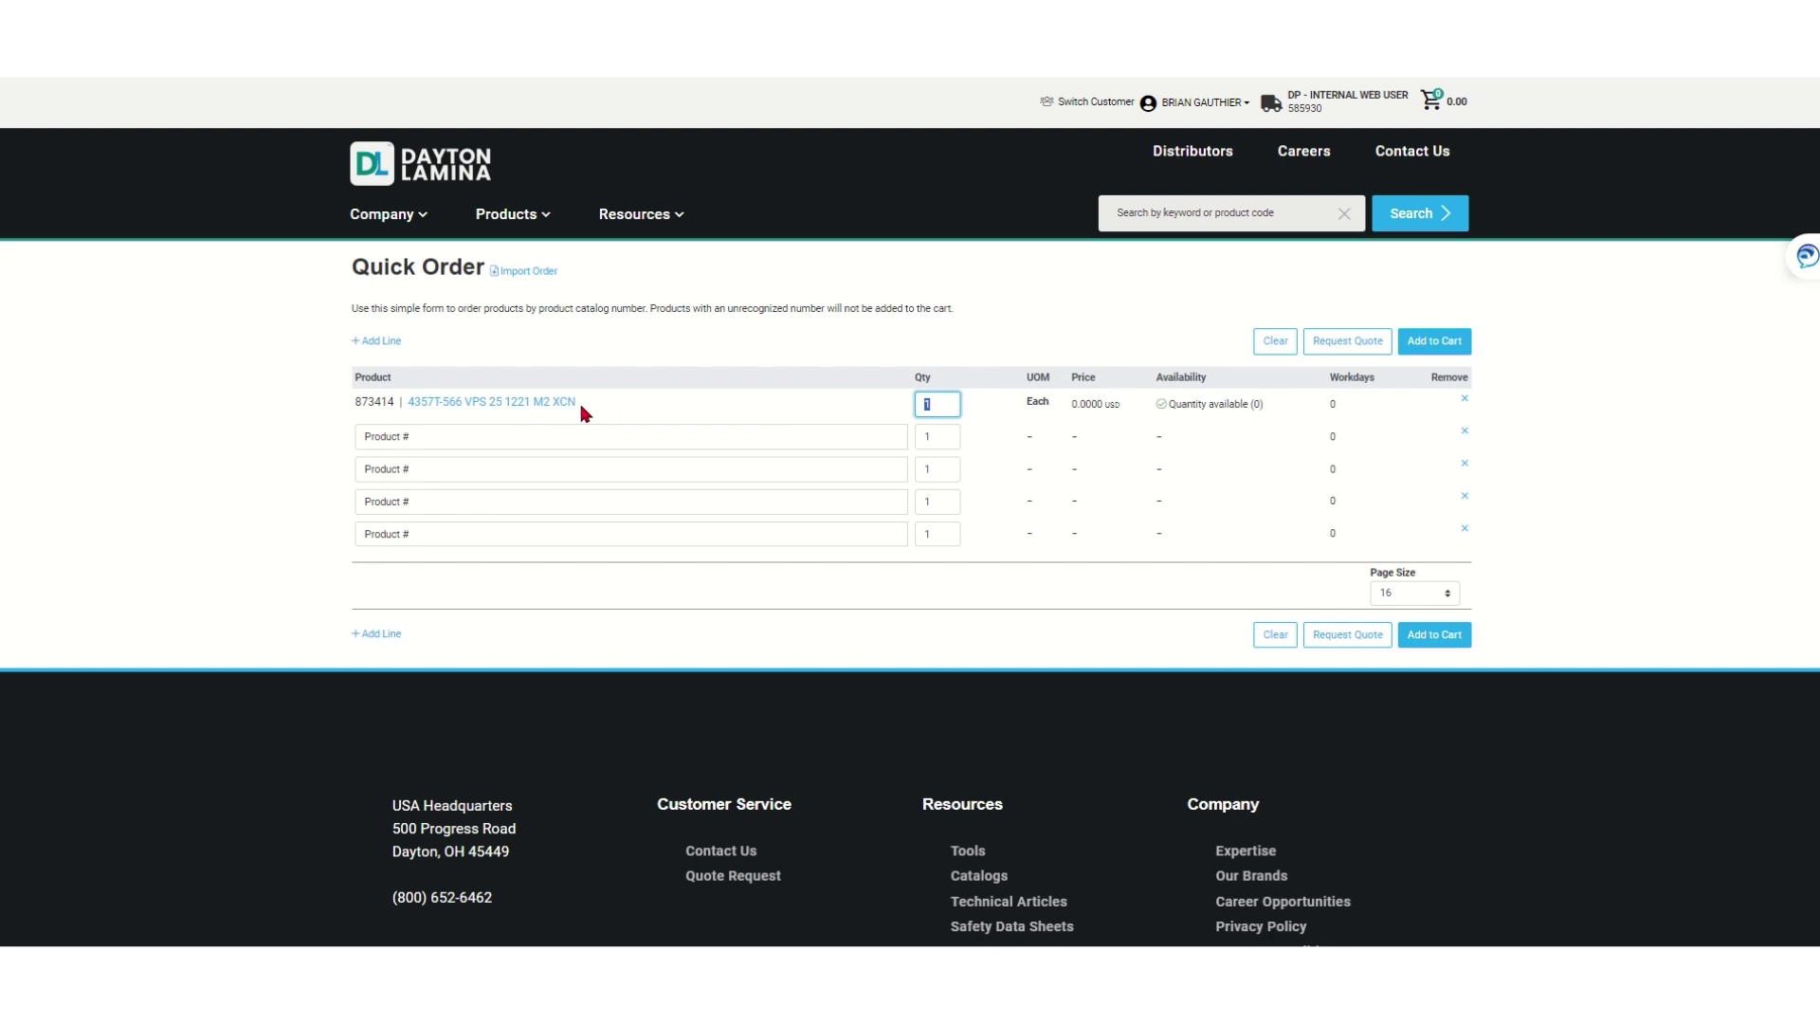
pyautogui.click(704, 403)
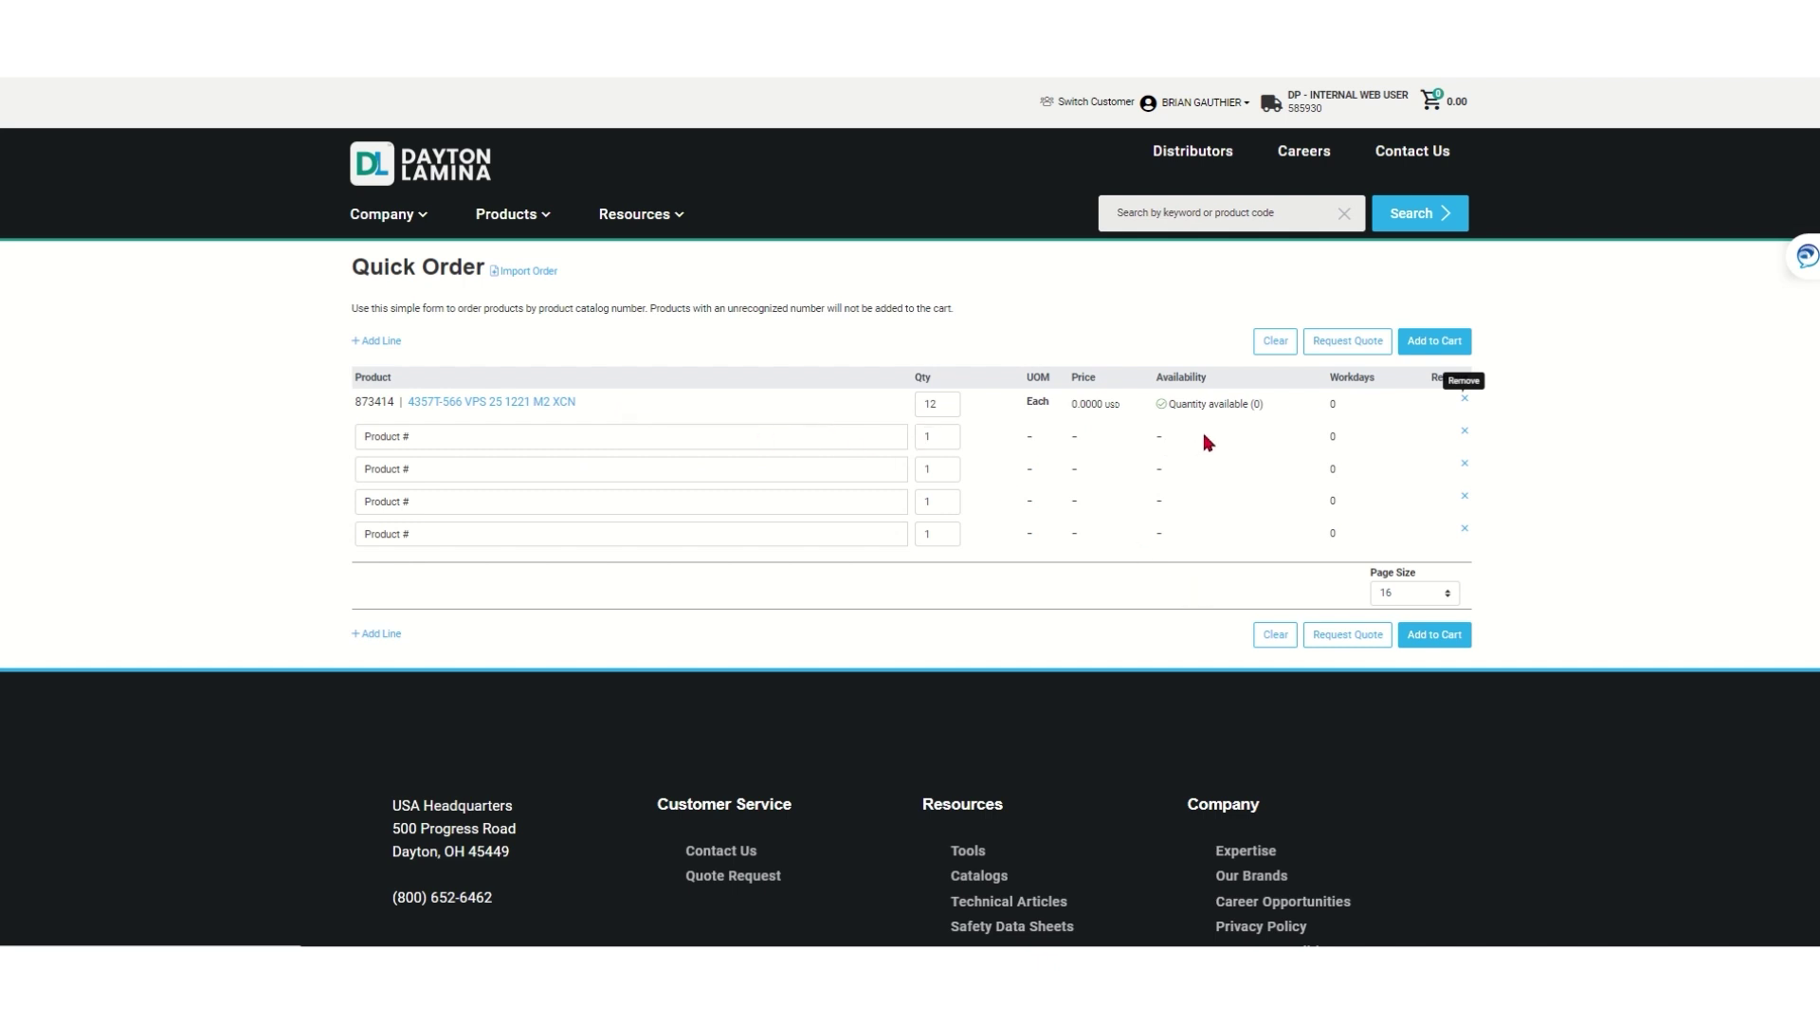
pyautogui.click(1339, 347)
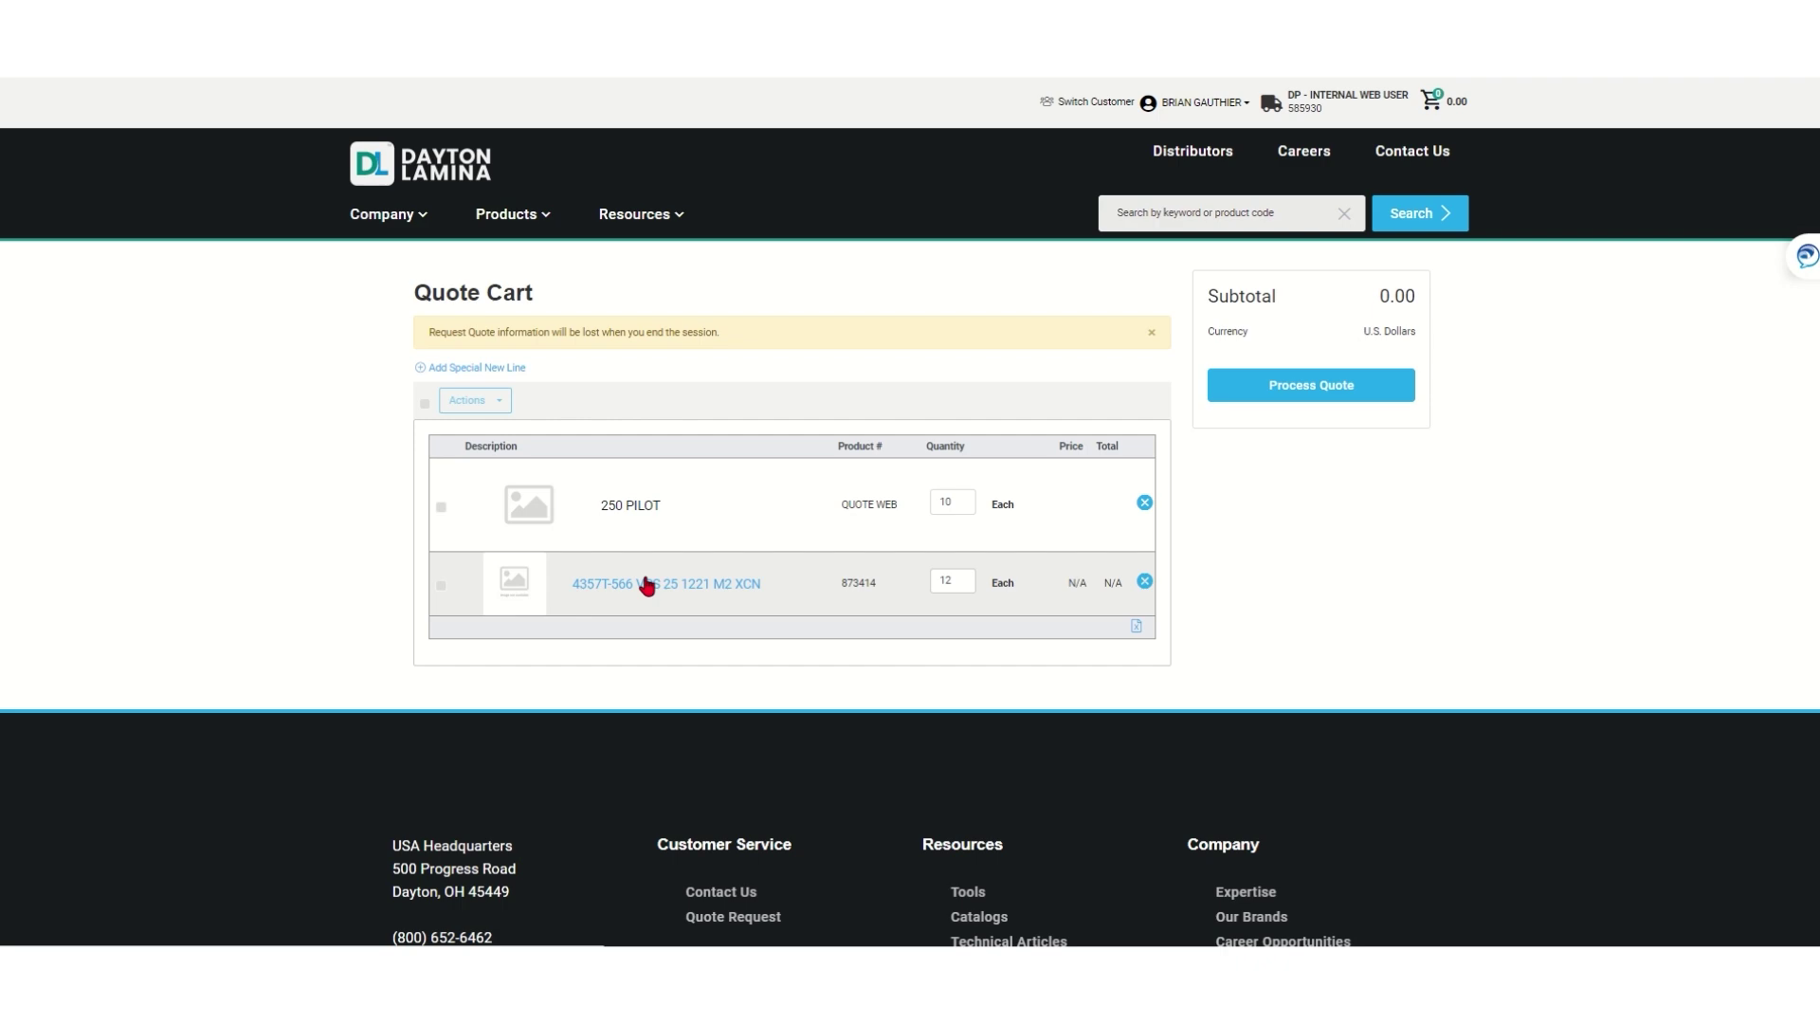
# Process the quote for the special line and product 873414 with QUOTE 3 as the customer RFQ number, and place it
pyautogui.click(1277, 406)
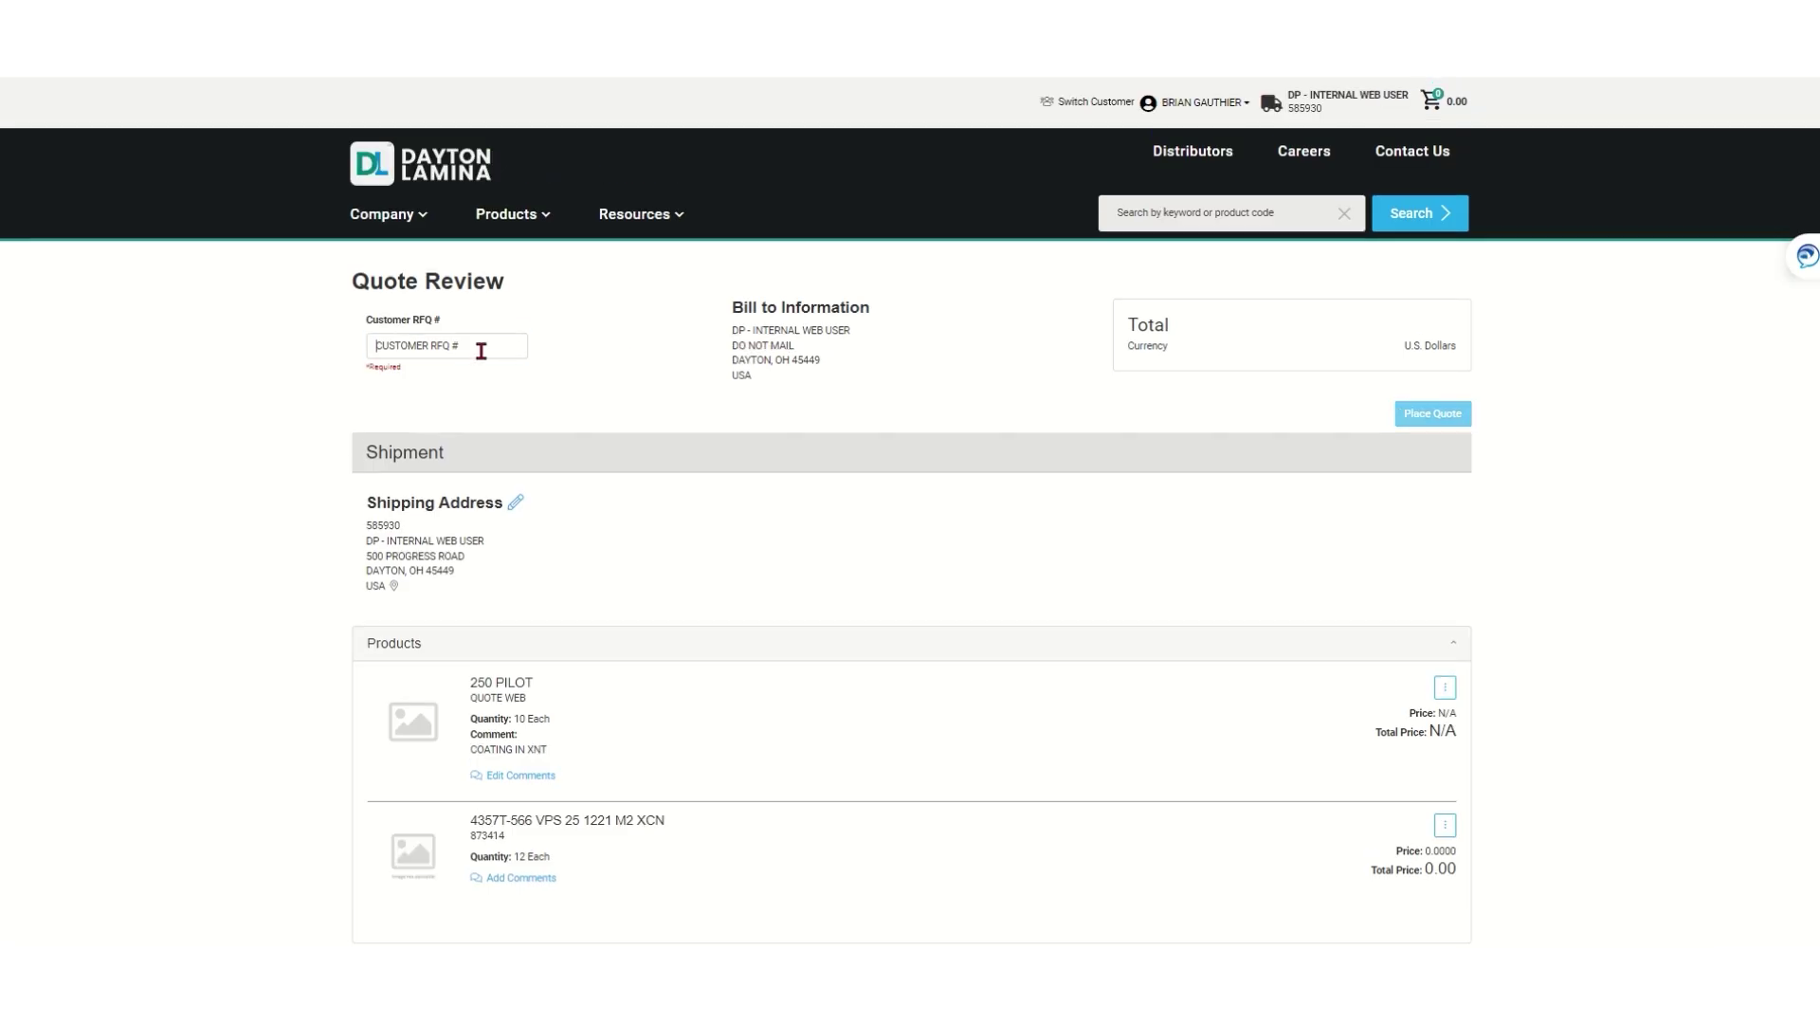
pyautogui.click(480, 351)
pyautogui.write('QUOTE 3')
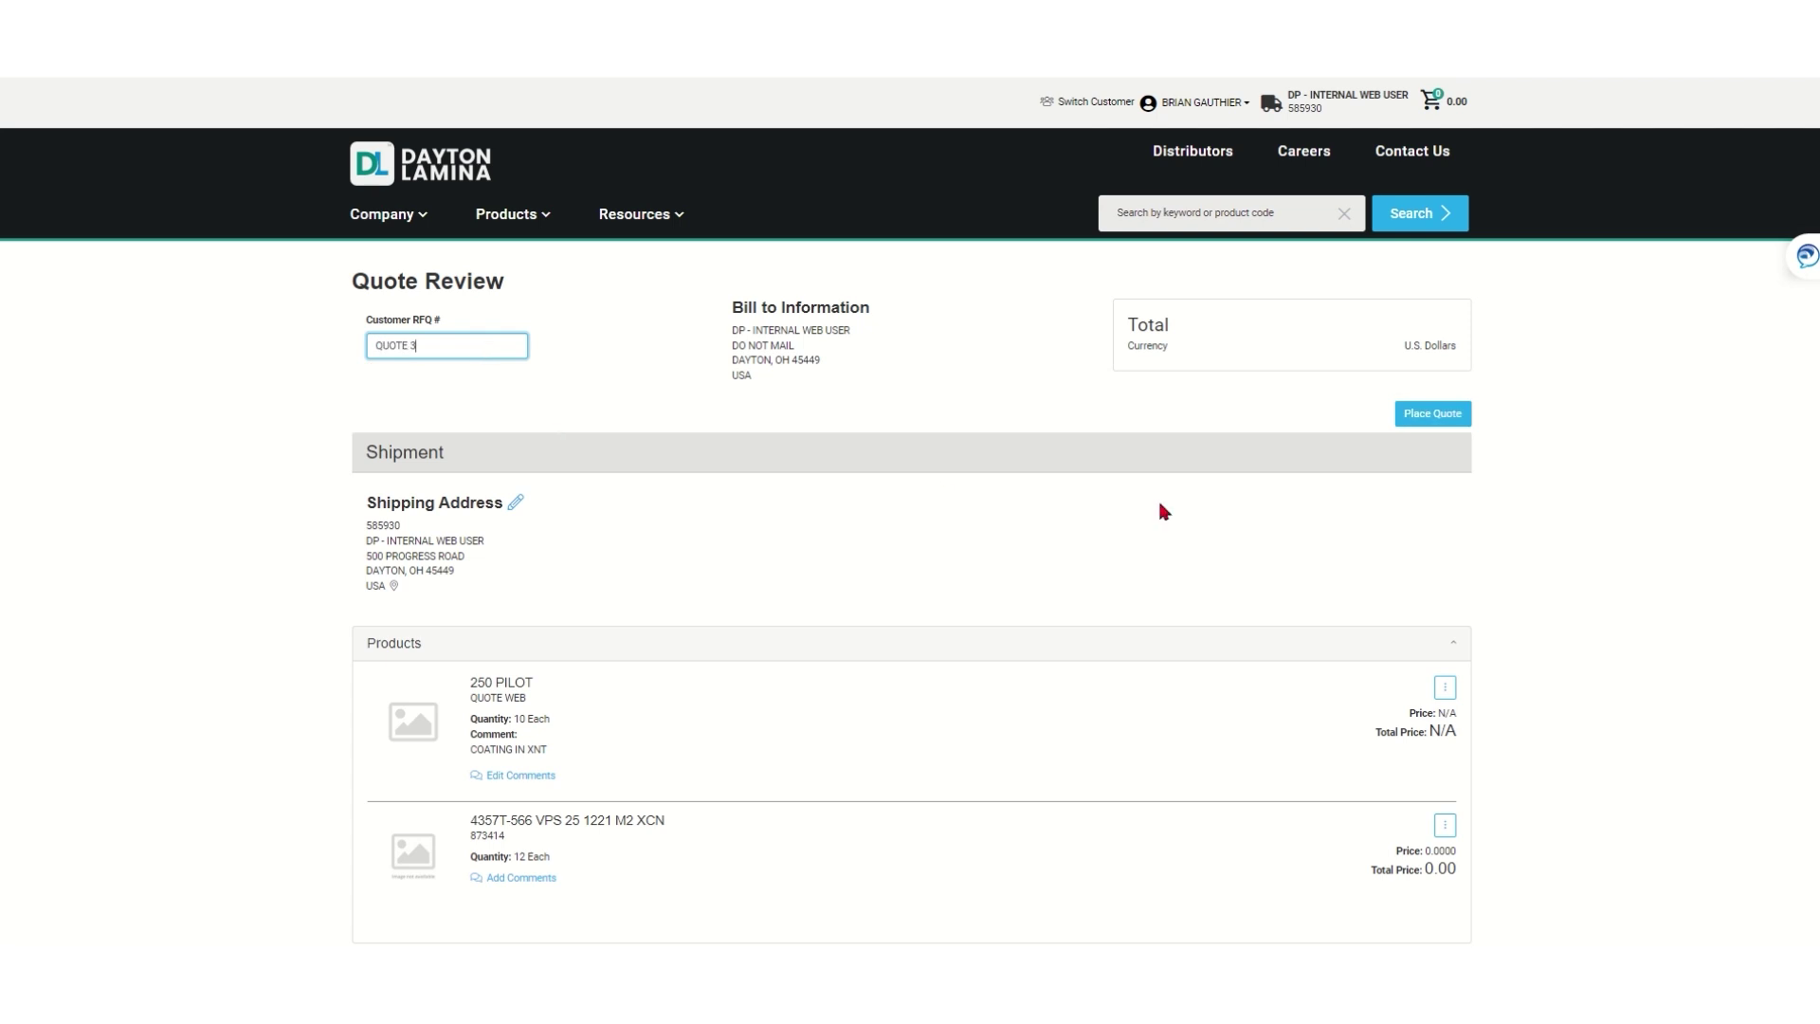
pyautogui.scroll(-3, 1164, 512)
pyautogui.click(1428, 685)
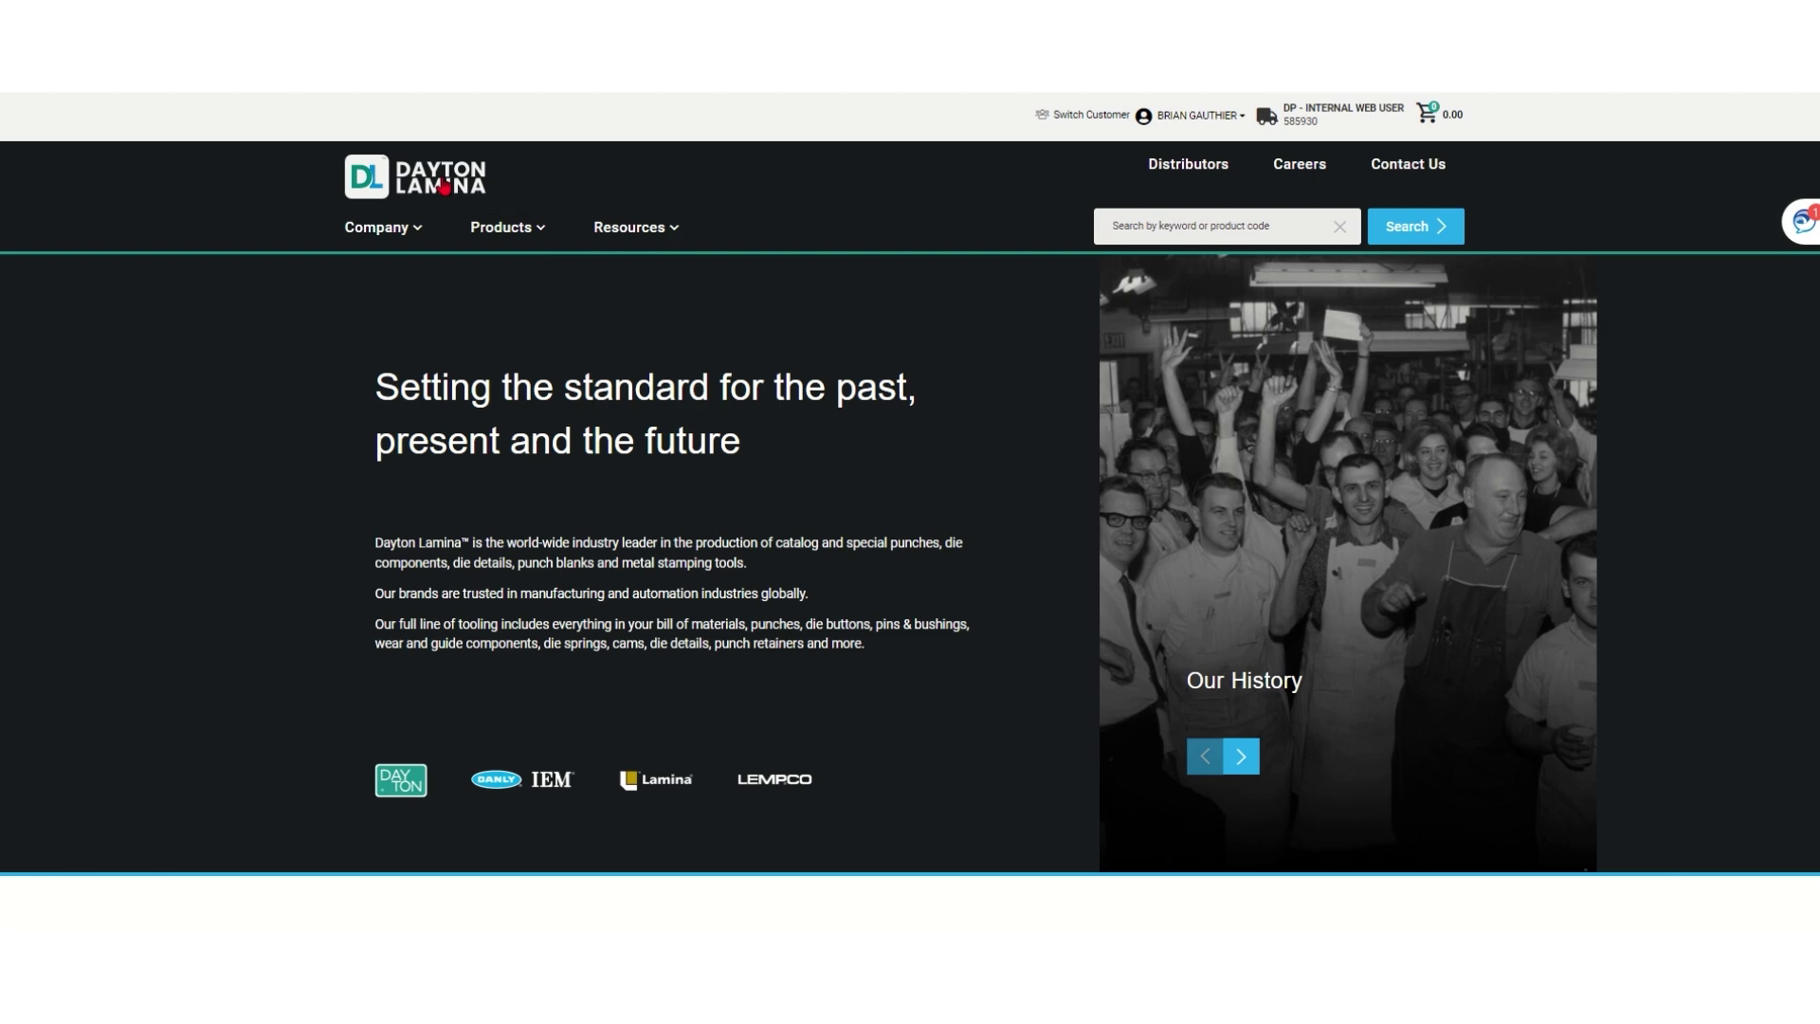
# Go to the account dashboard and open the quote history
pyautogui.click(1231, 115)
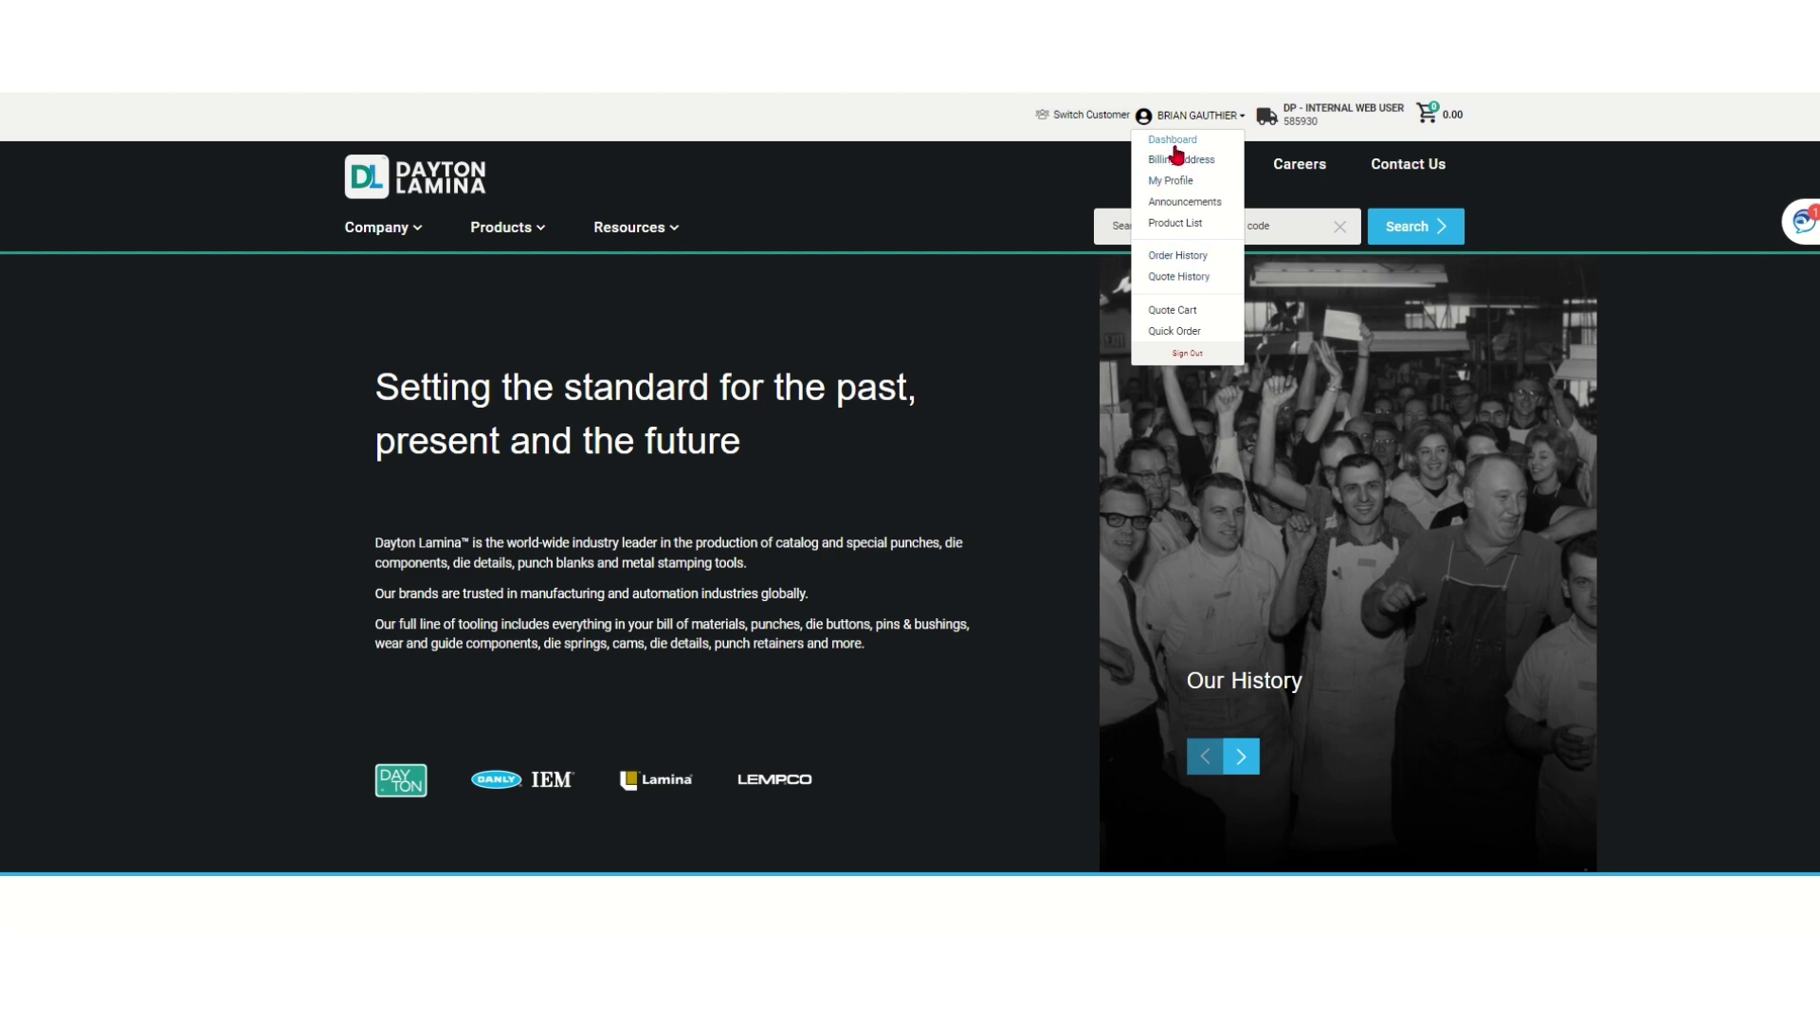
pyautogui.click(1173, 154)
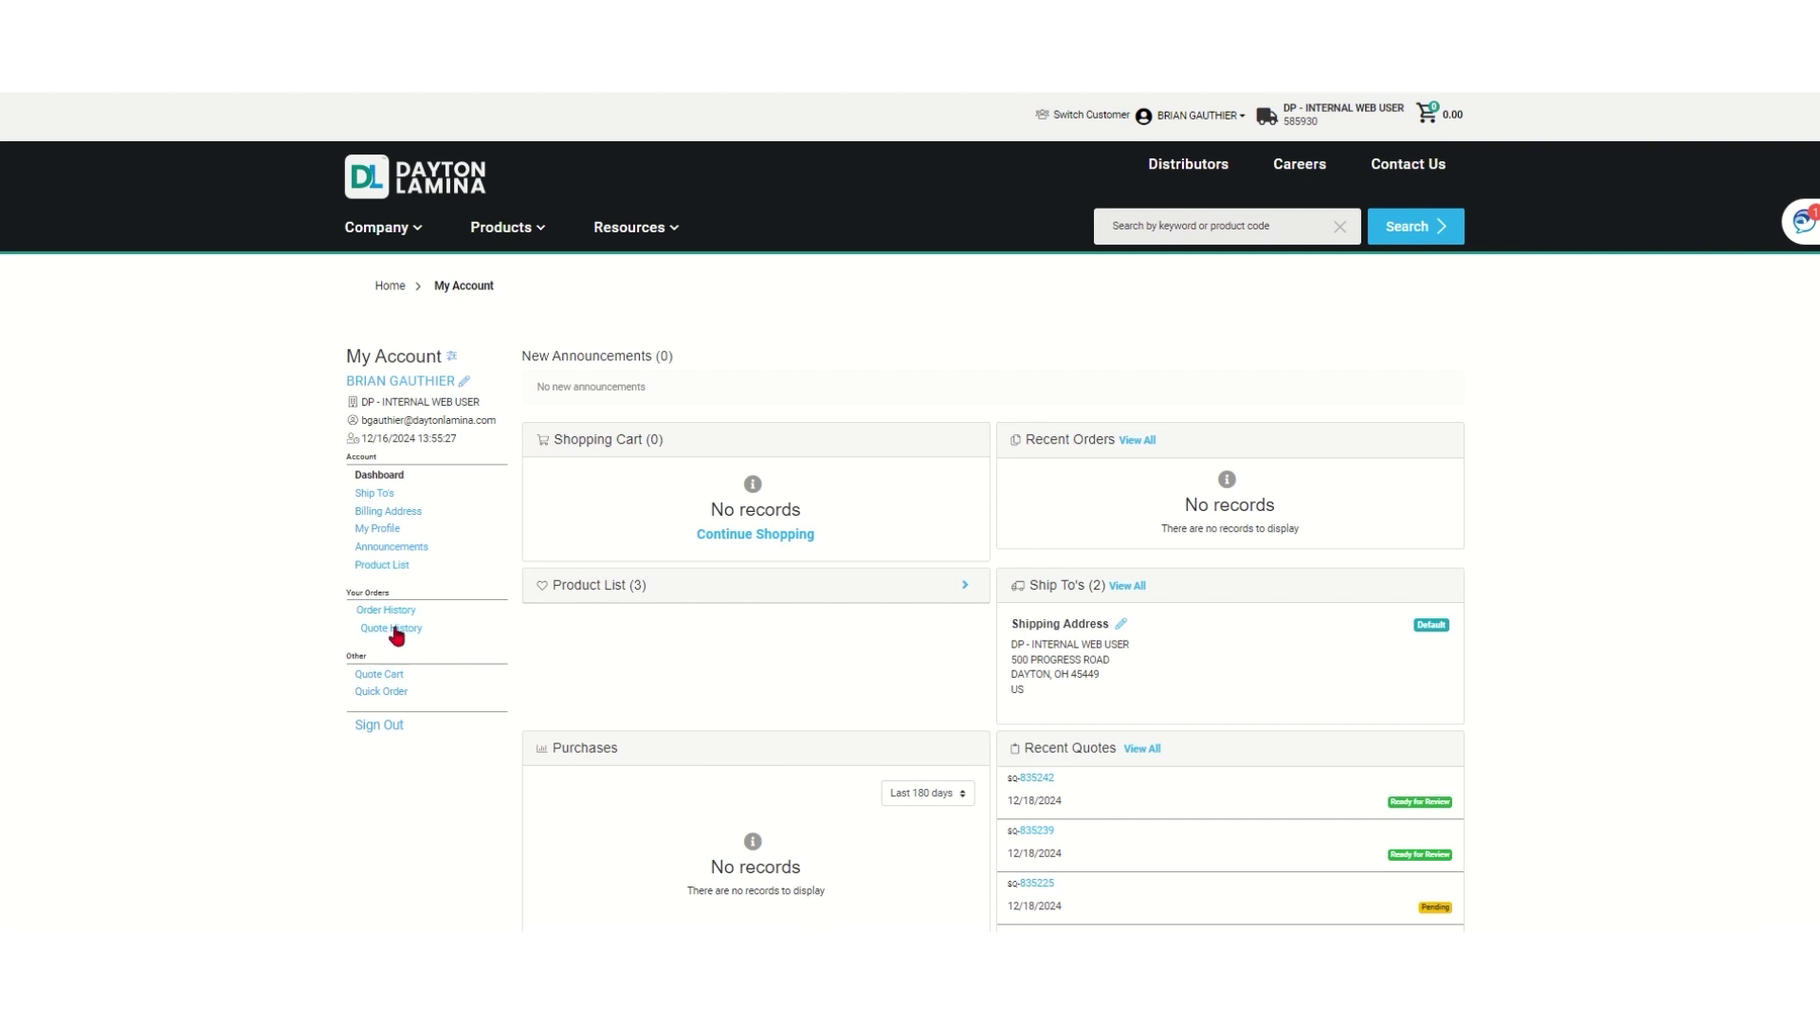
pyautogui.click(399, 629)
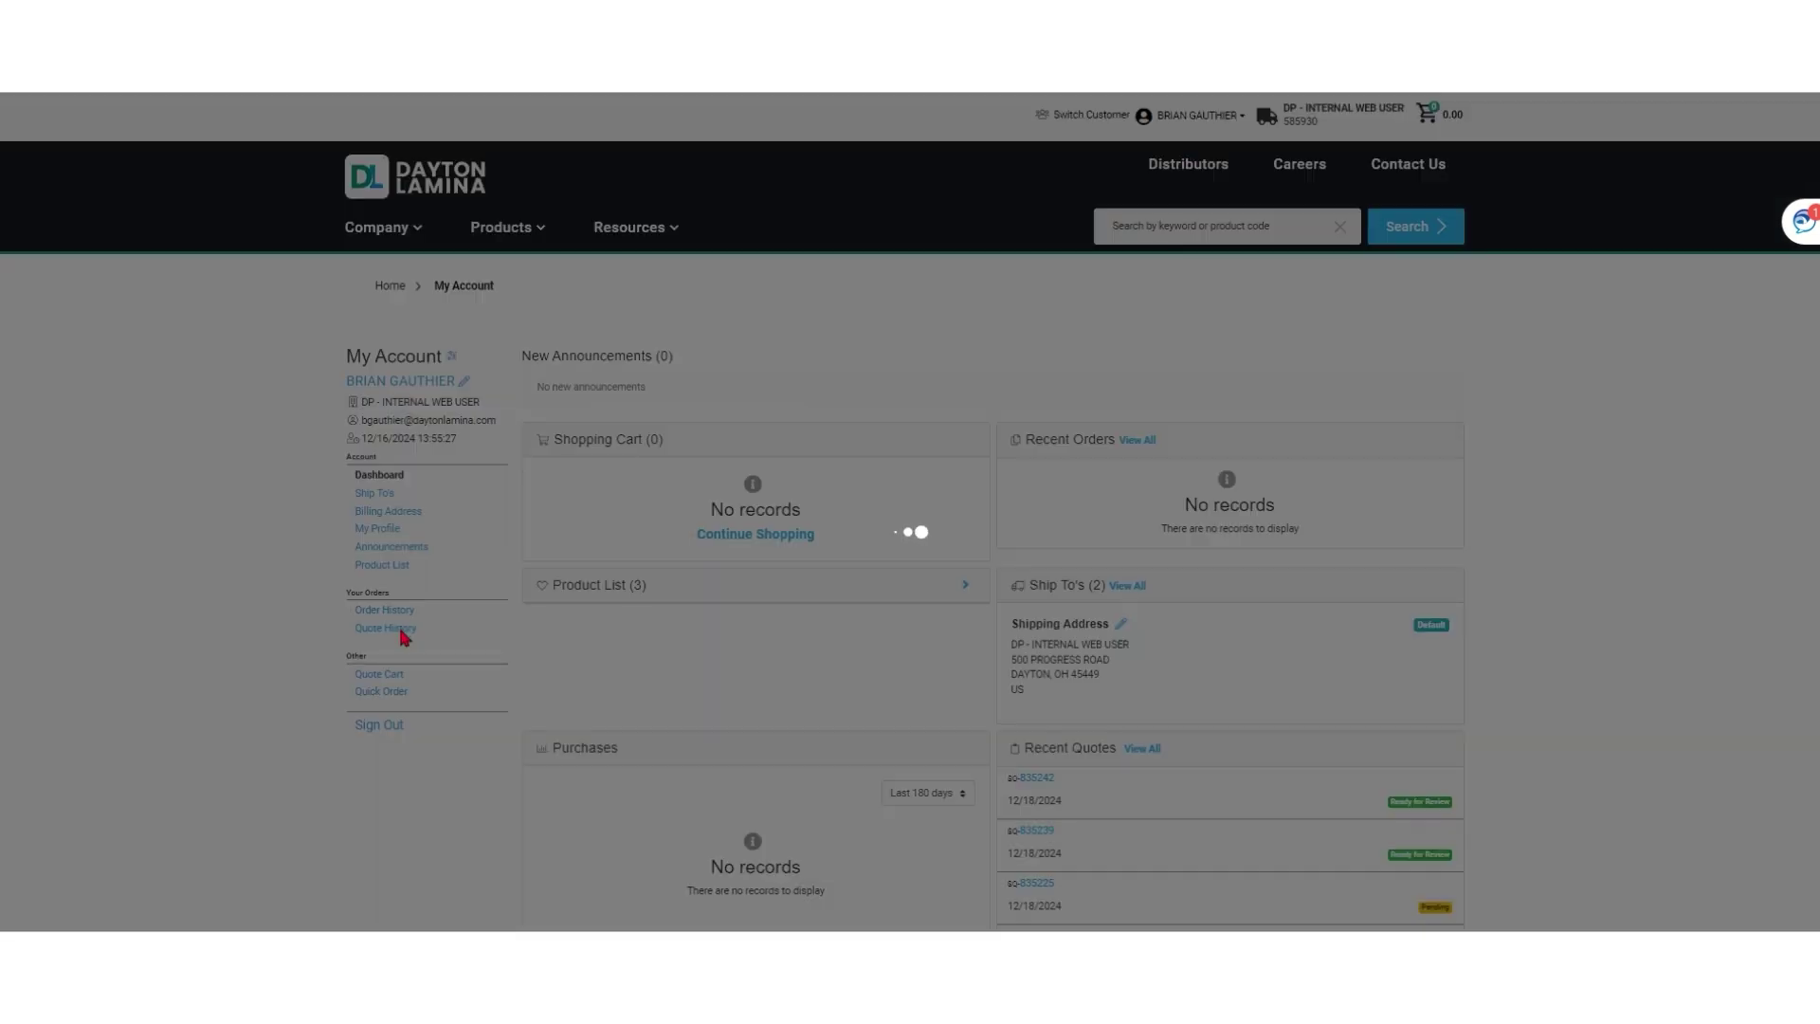